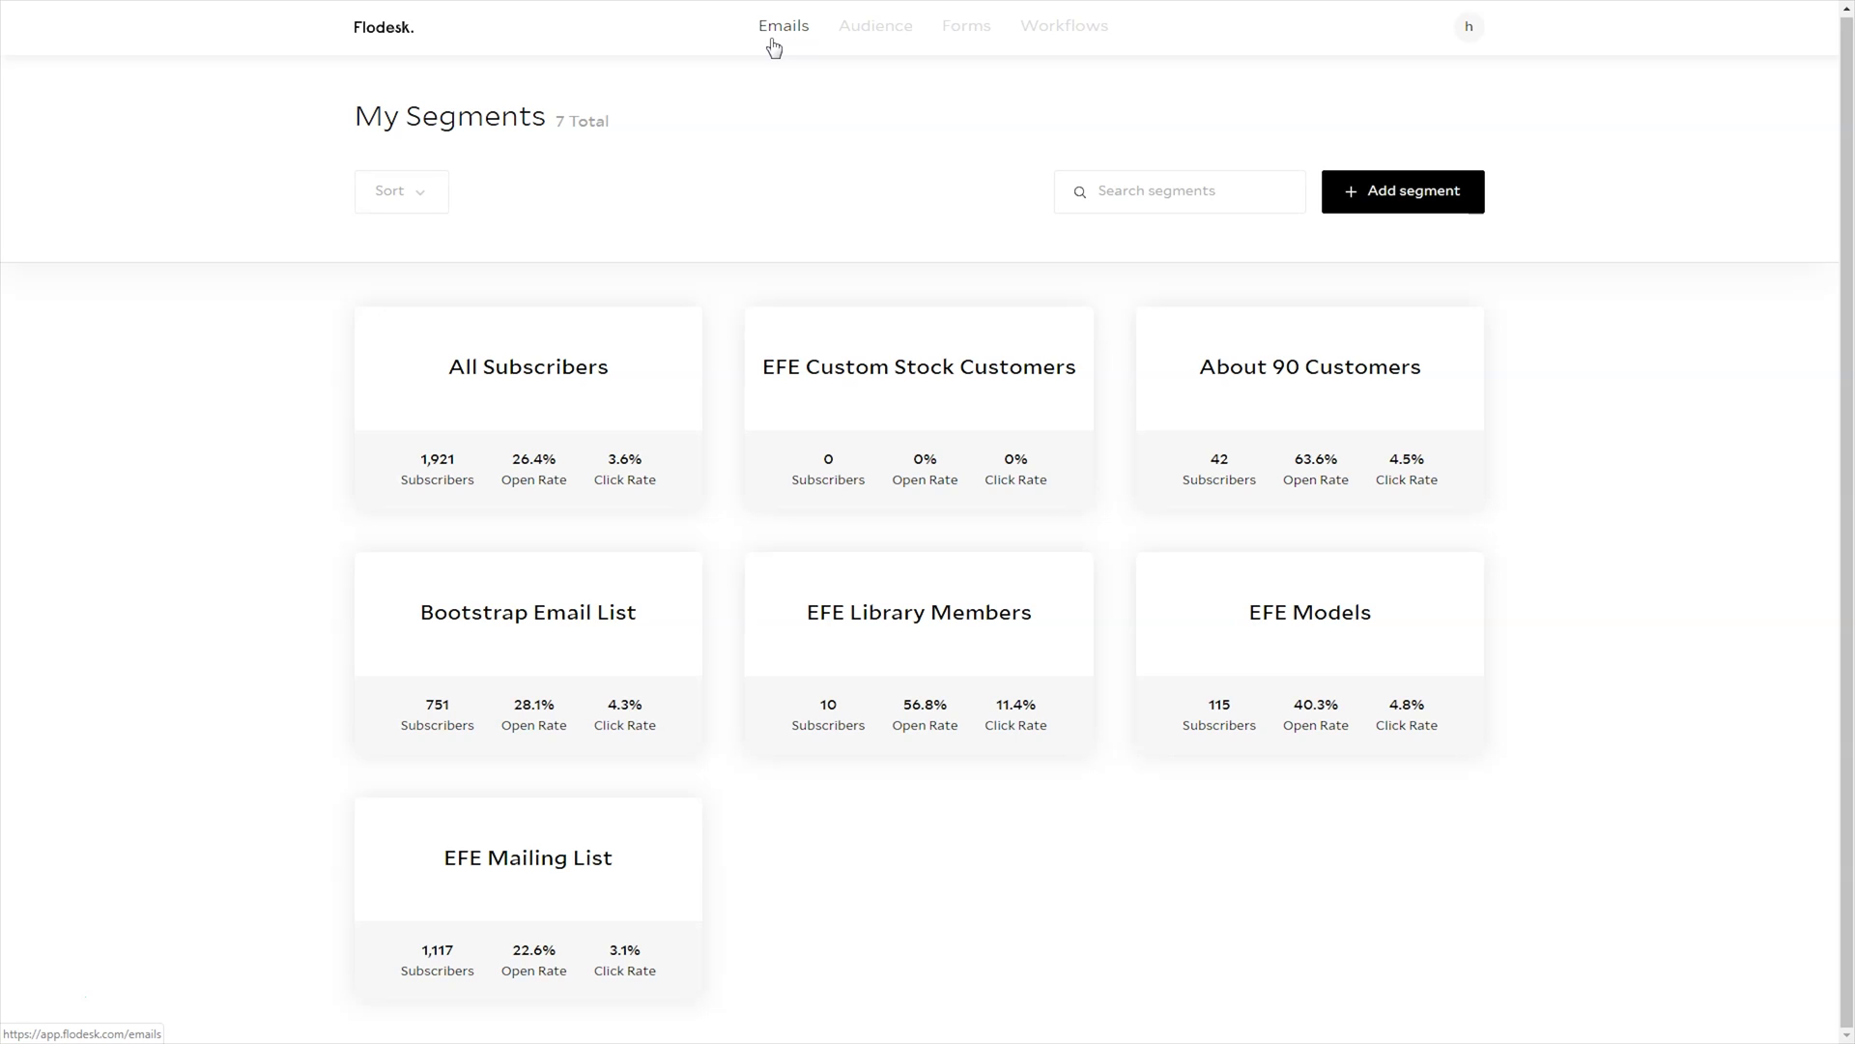
Add a new audience segment named "September 28th Webinar" and save it.
{"action": "left_click", "coordinate": [873, 29]}
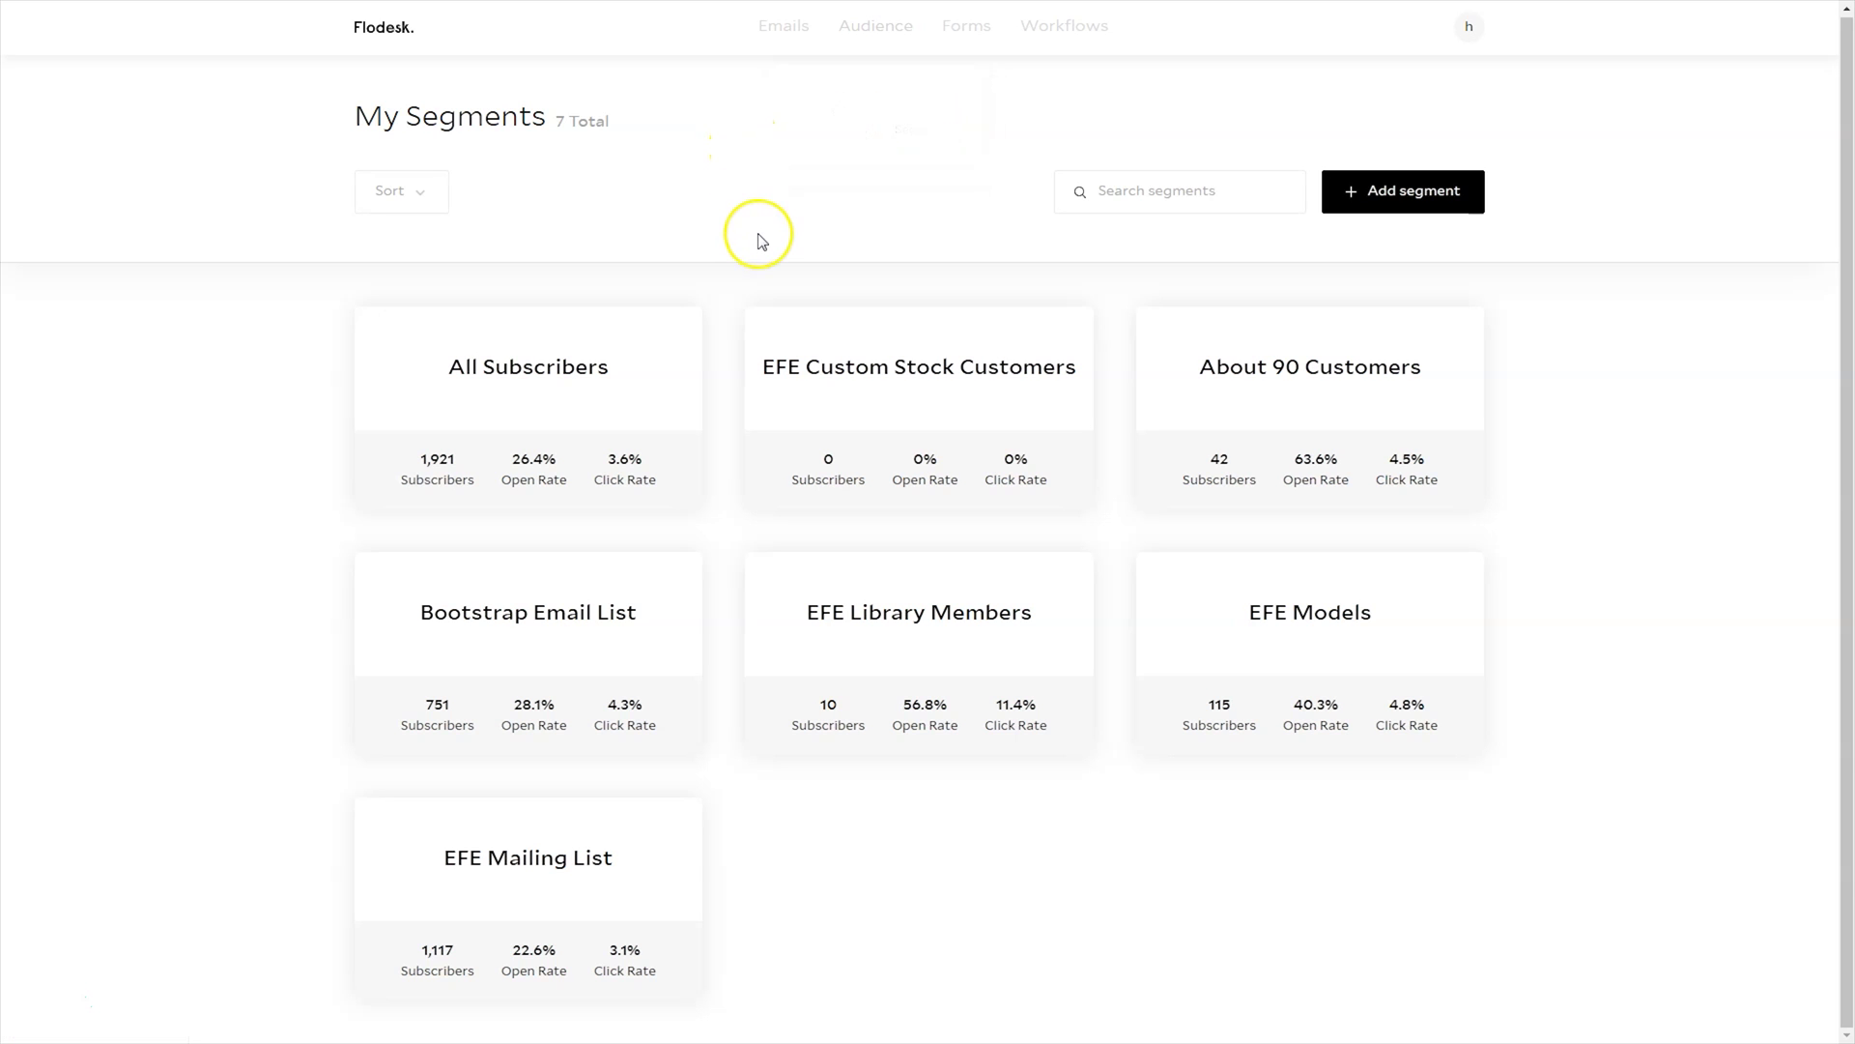
{"action": "left_click", "coordinate": [1420, 199]}
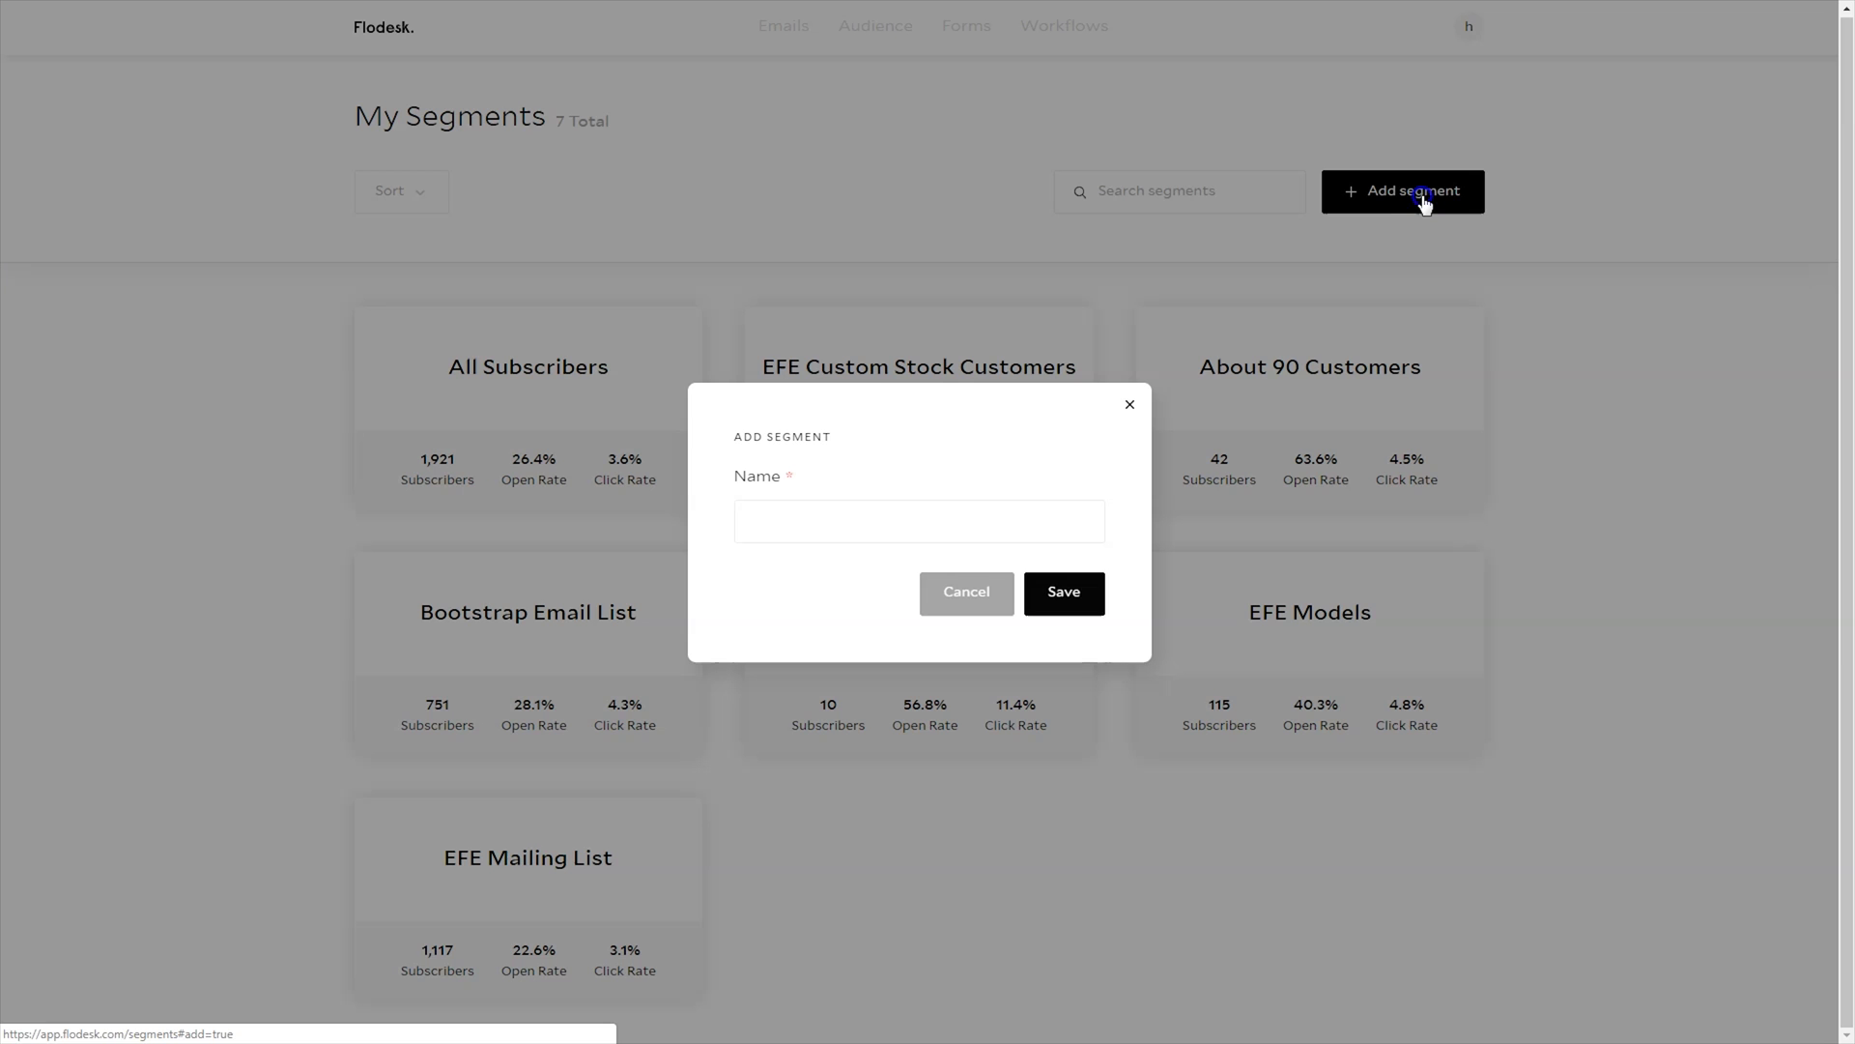
{"action": "left_click", "coordinate": [945, 533]}
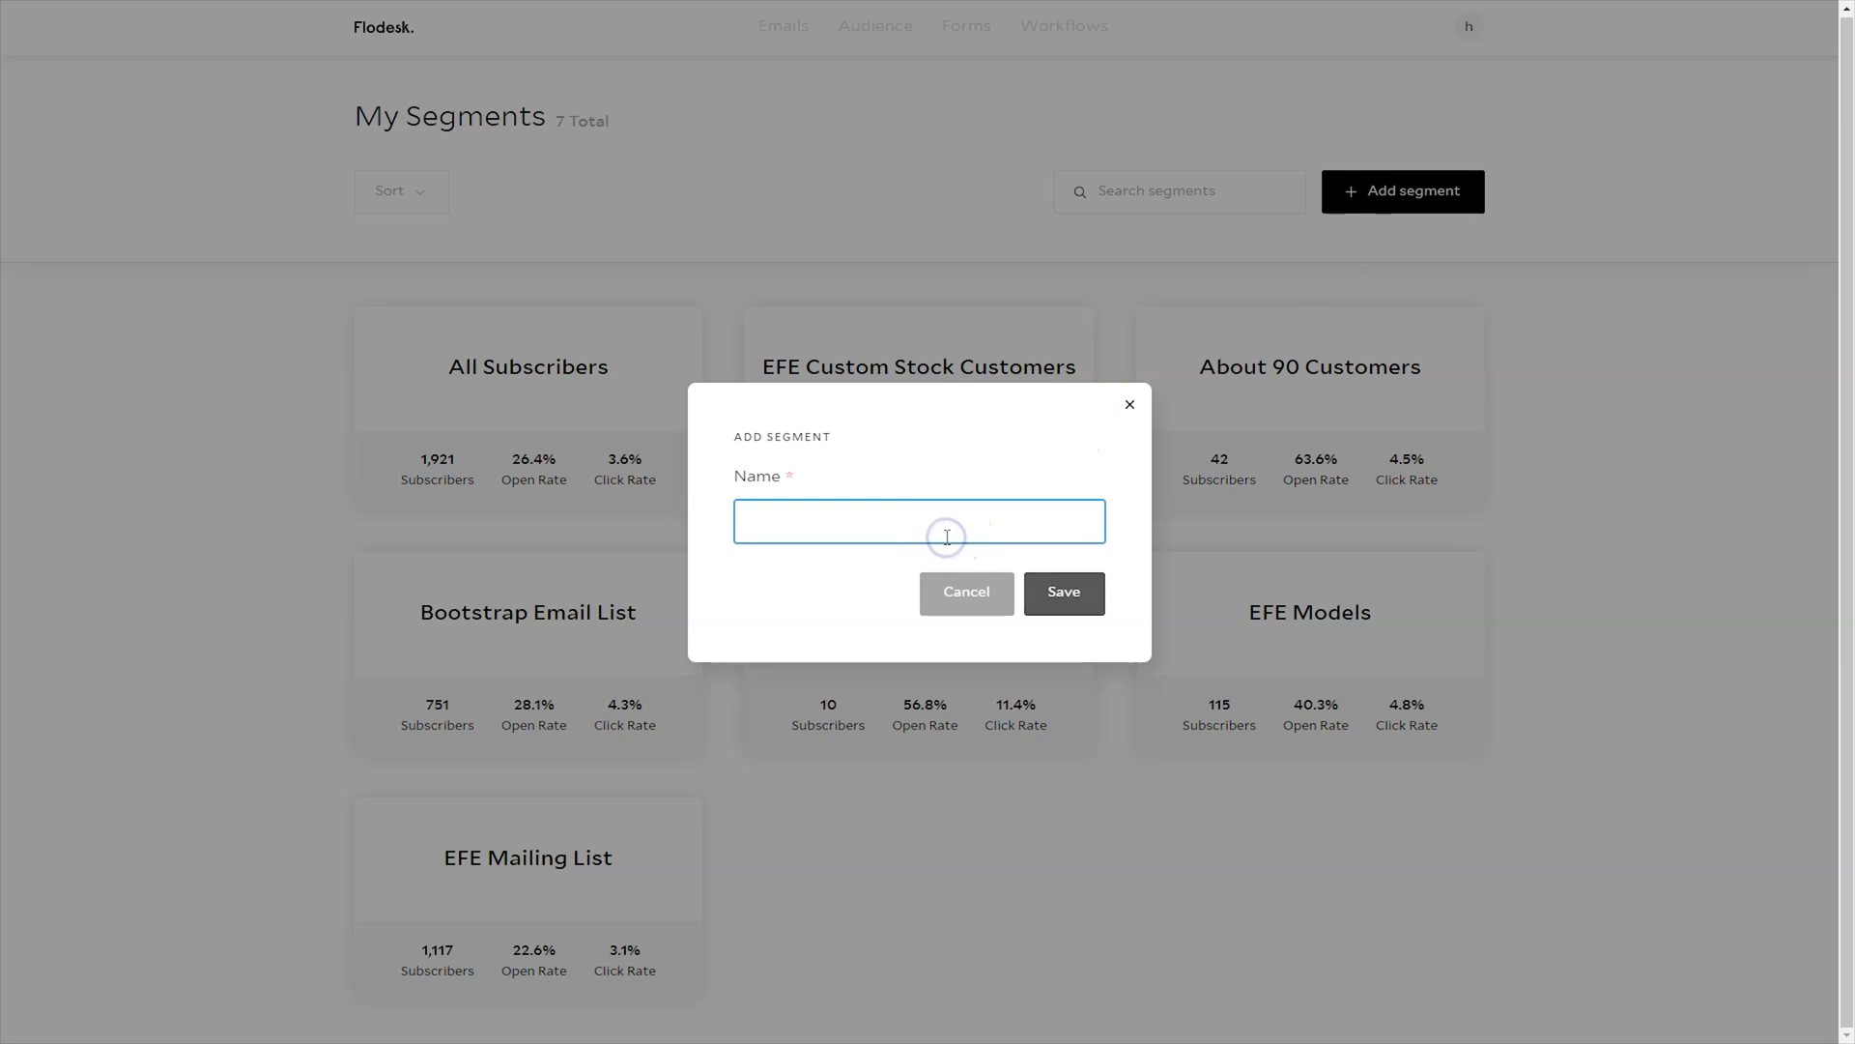
{"action": "type", "text": "Sep"}
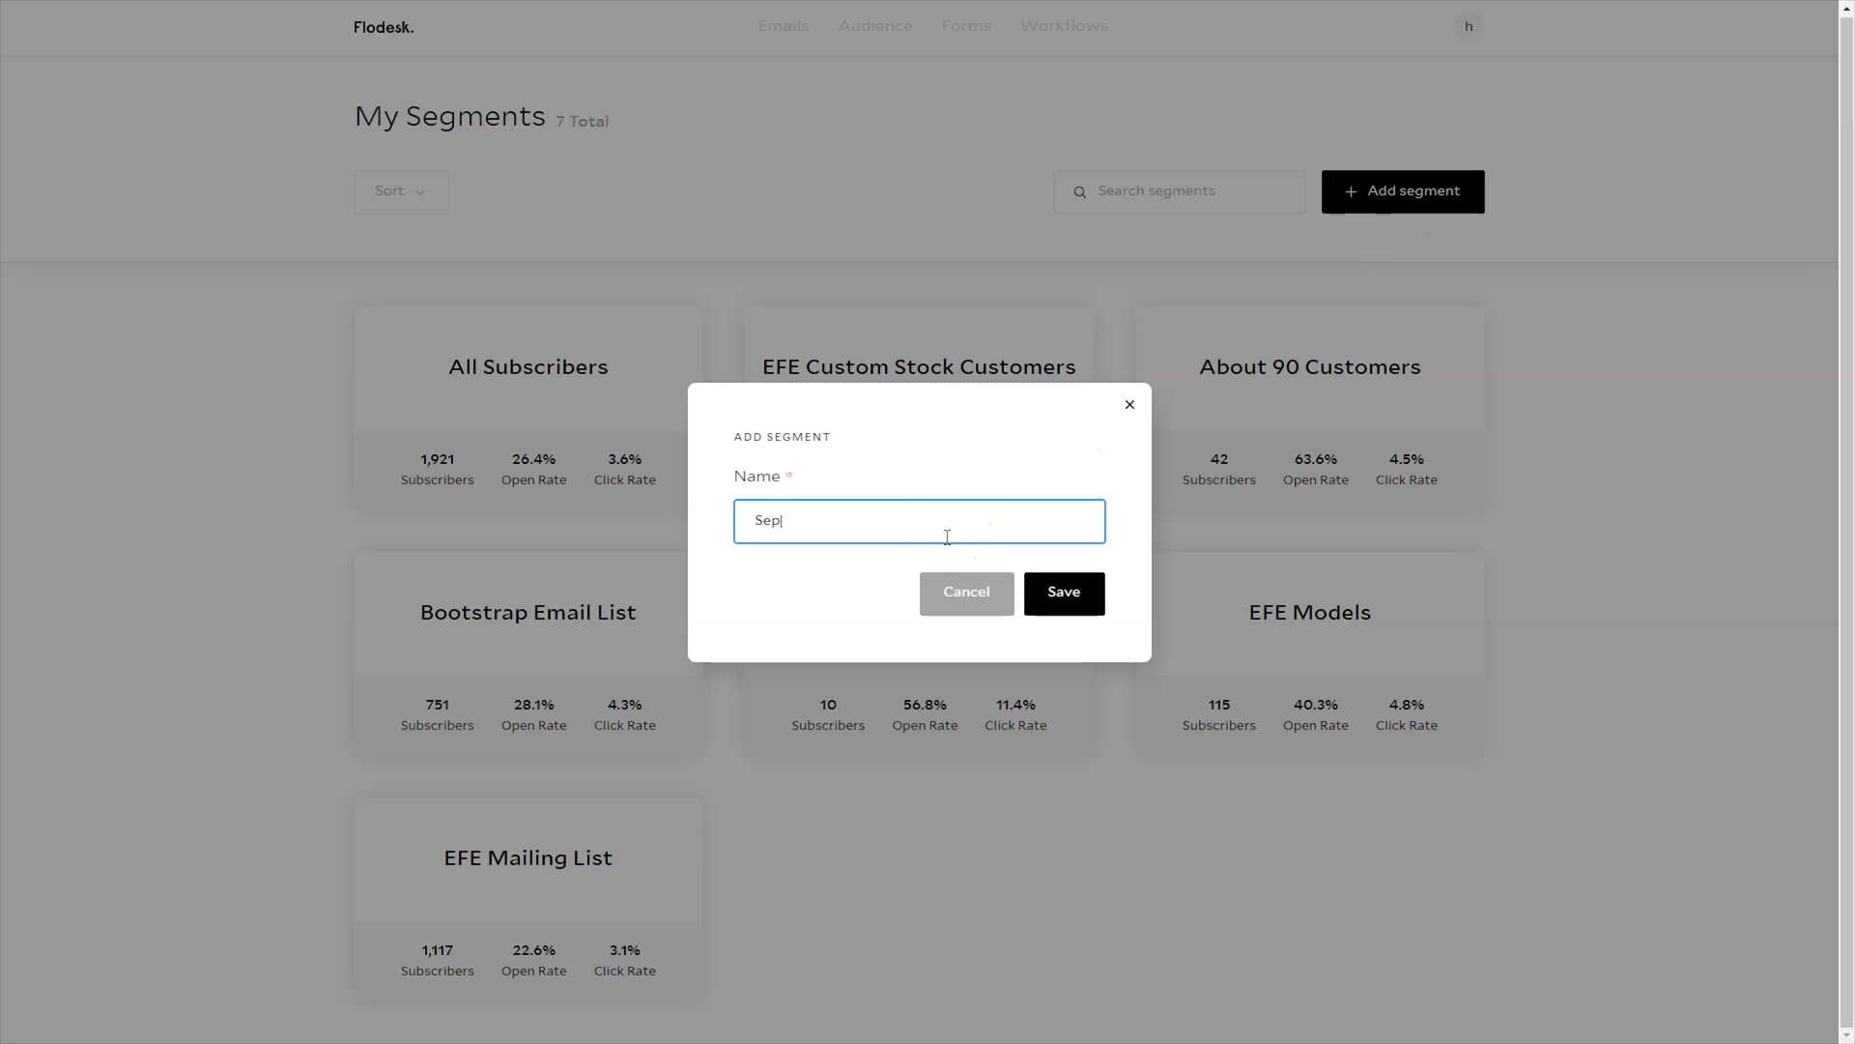
{"action": "type", "text": "tember 28th Webinar"}
{"action": "left_click", "coordinate": [1067, 594]}
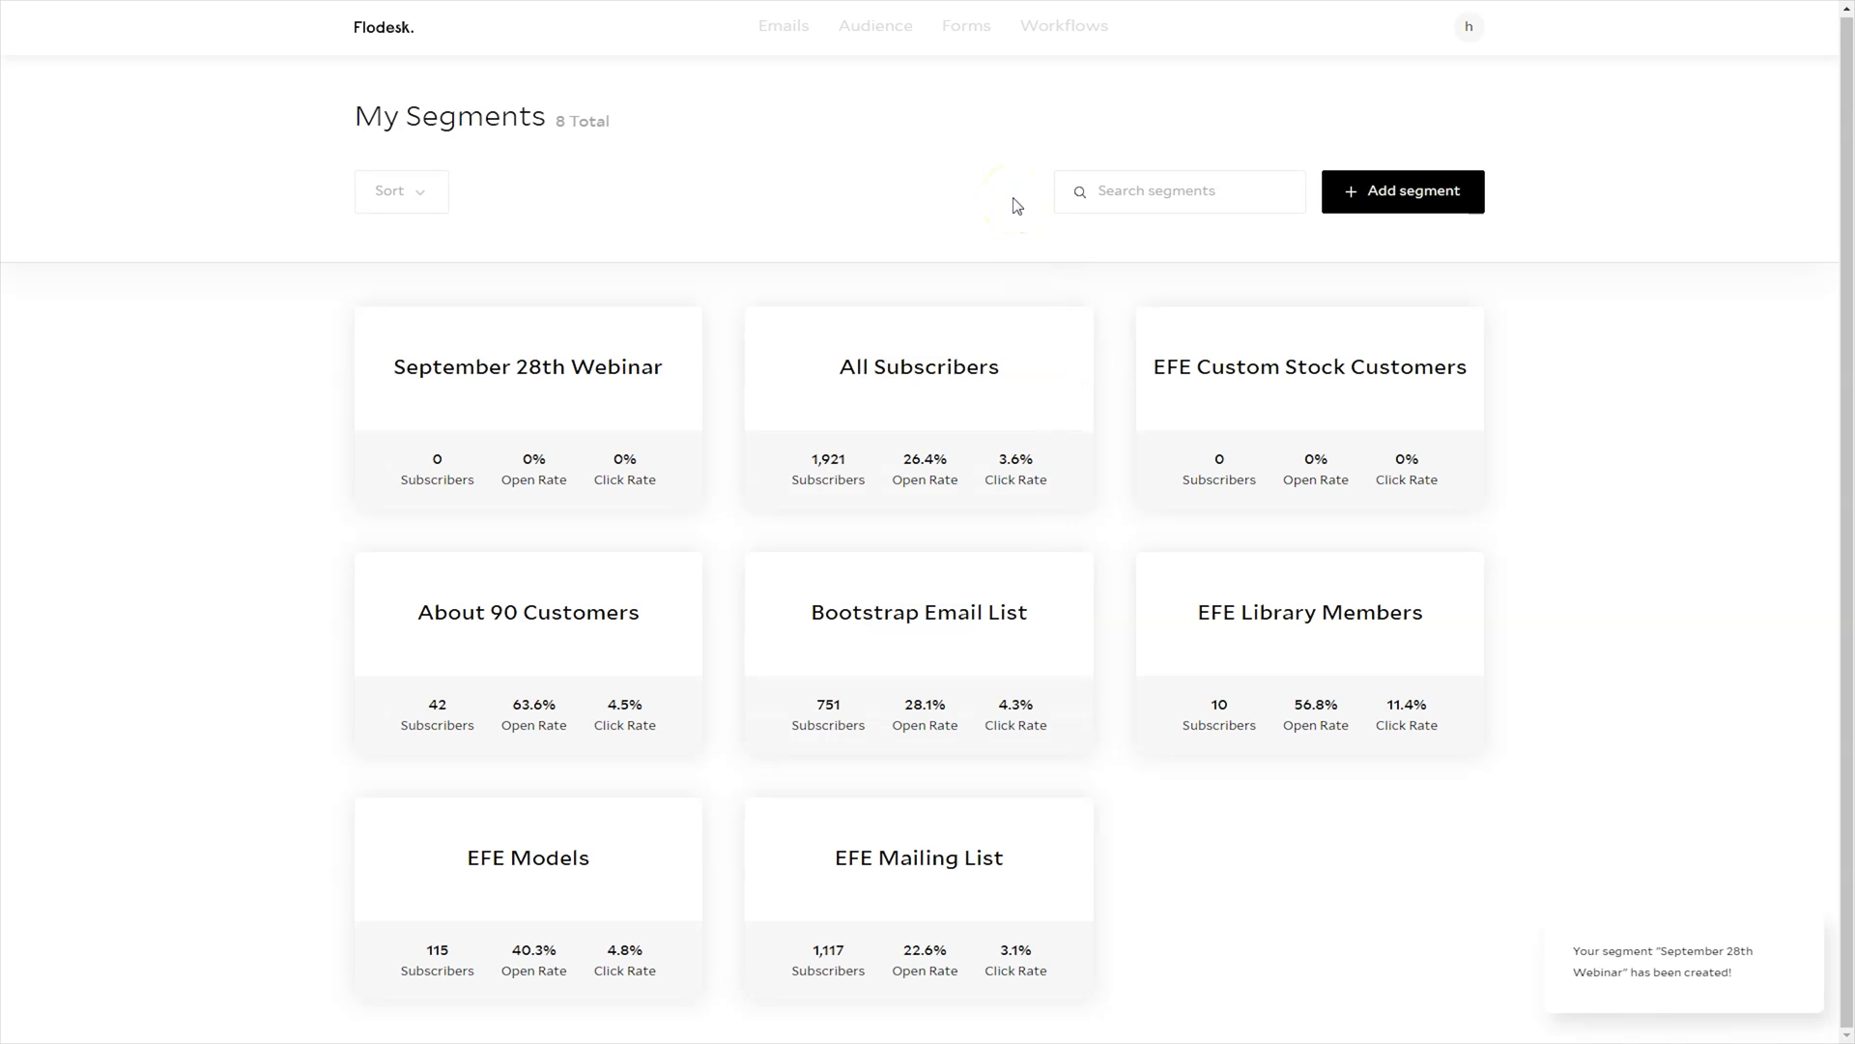
Browse the available form templates from the popup designs through to the full page design.
{"action": "left_click", "coordinate": [966, 38]}
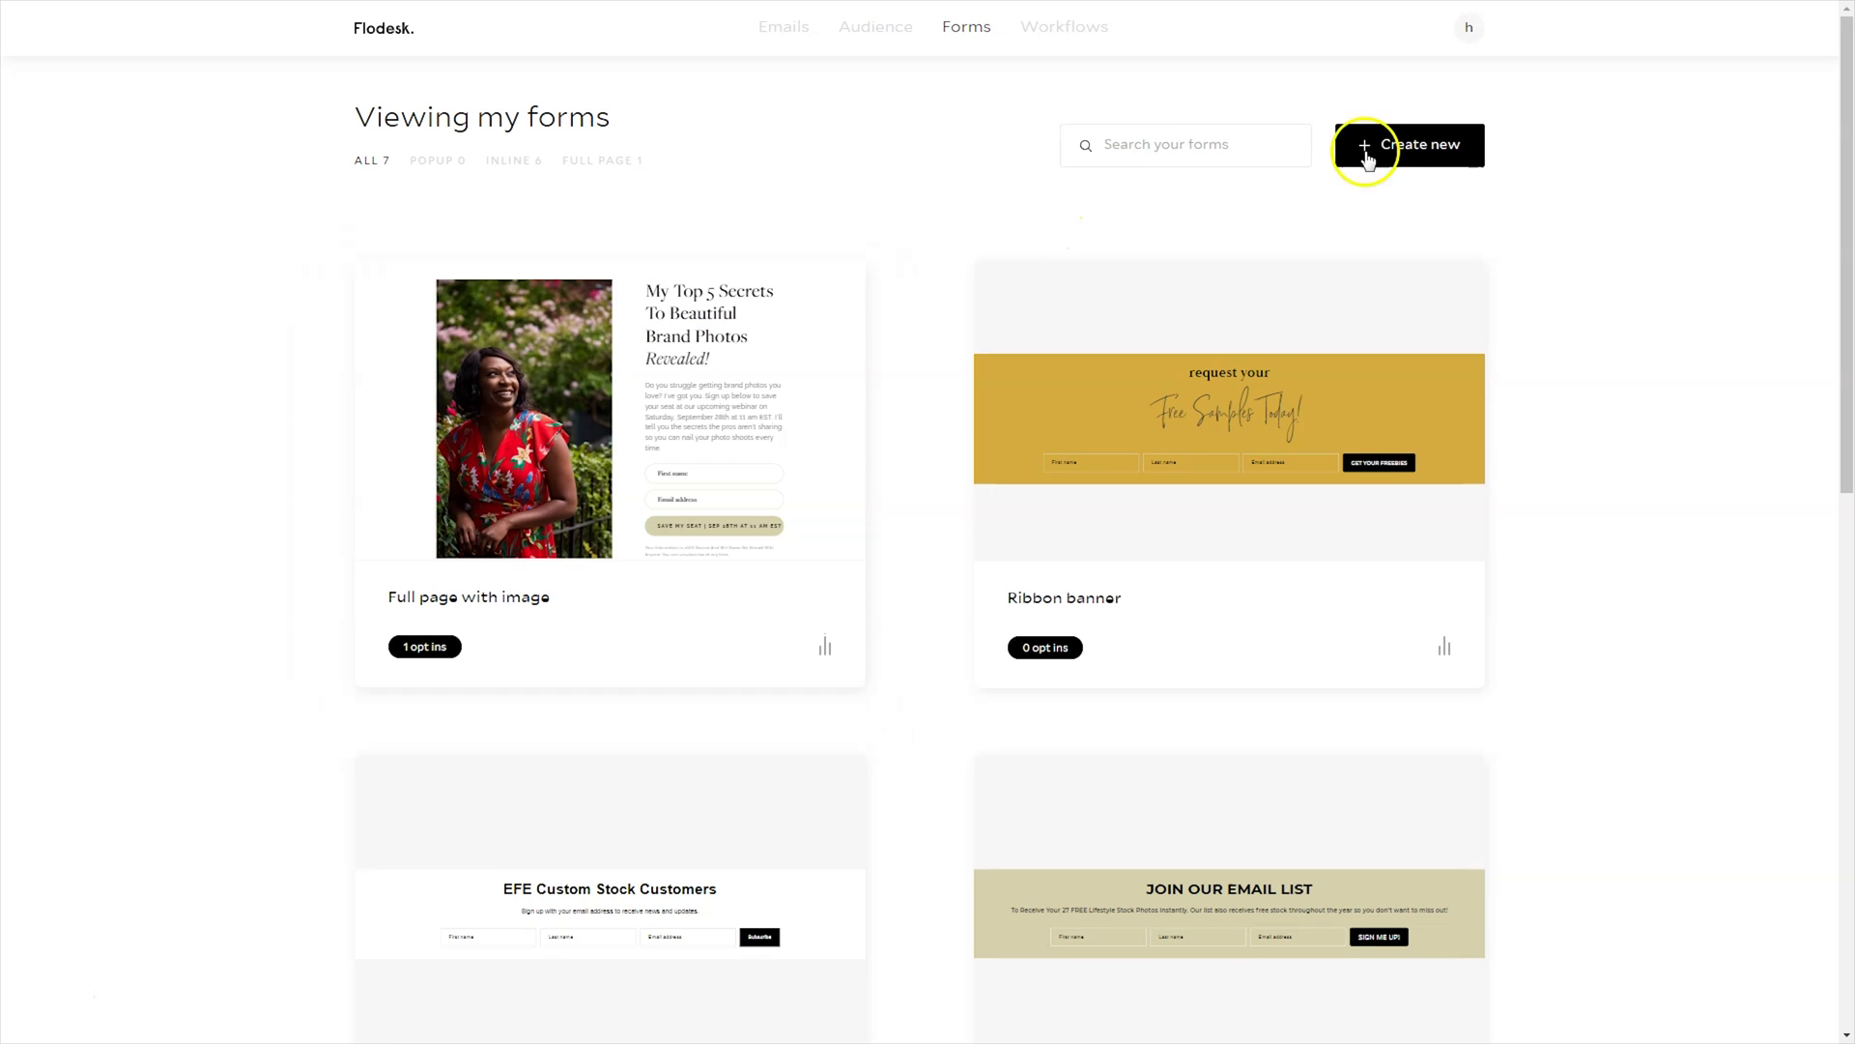
{"action": "left_click", "coordinate": [1421, 155]}
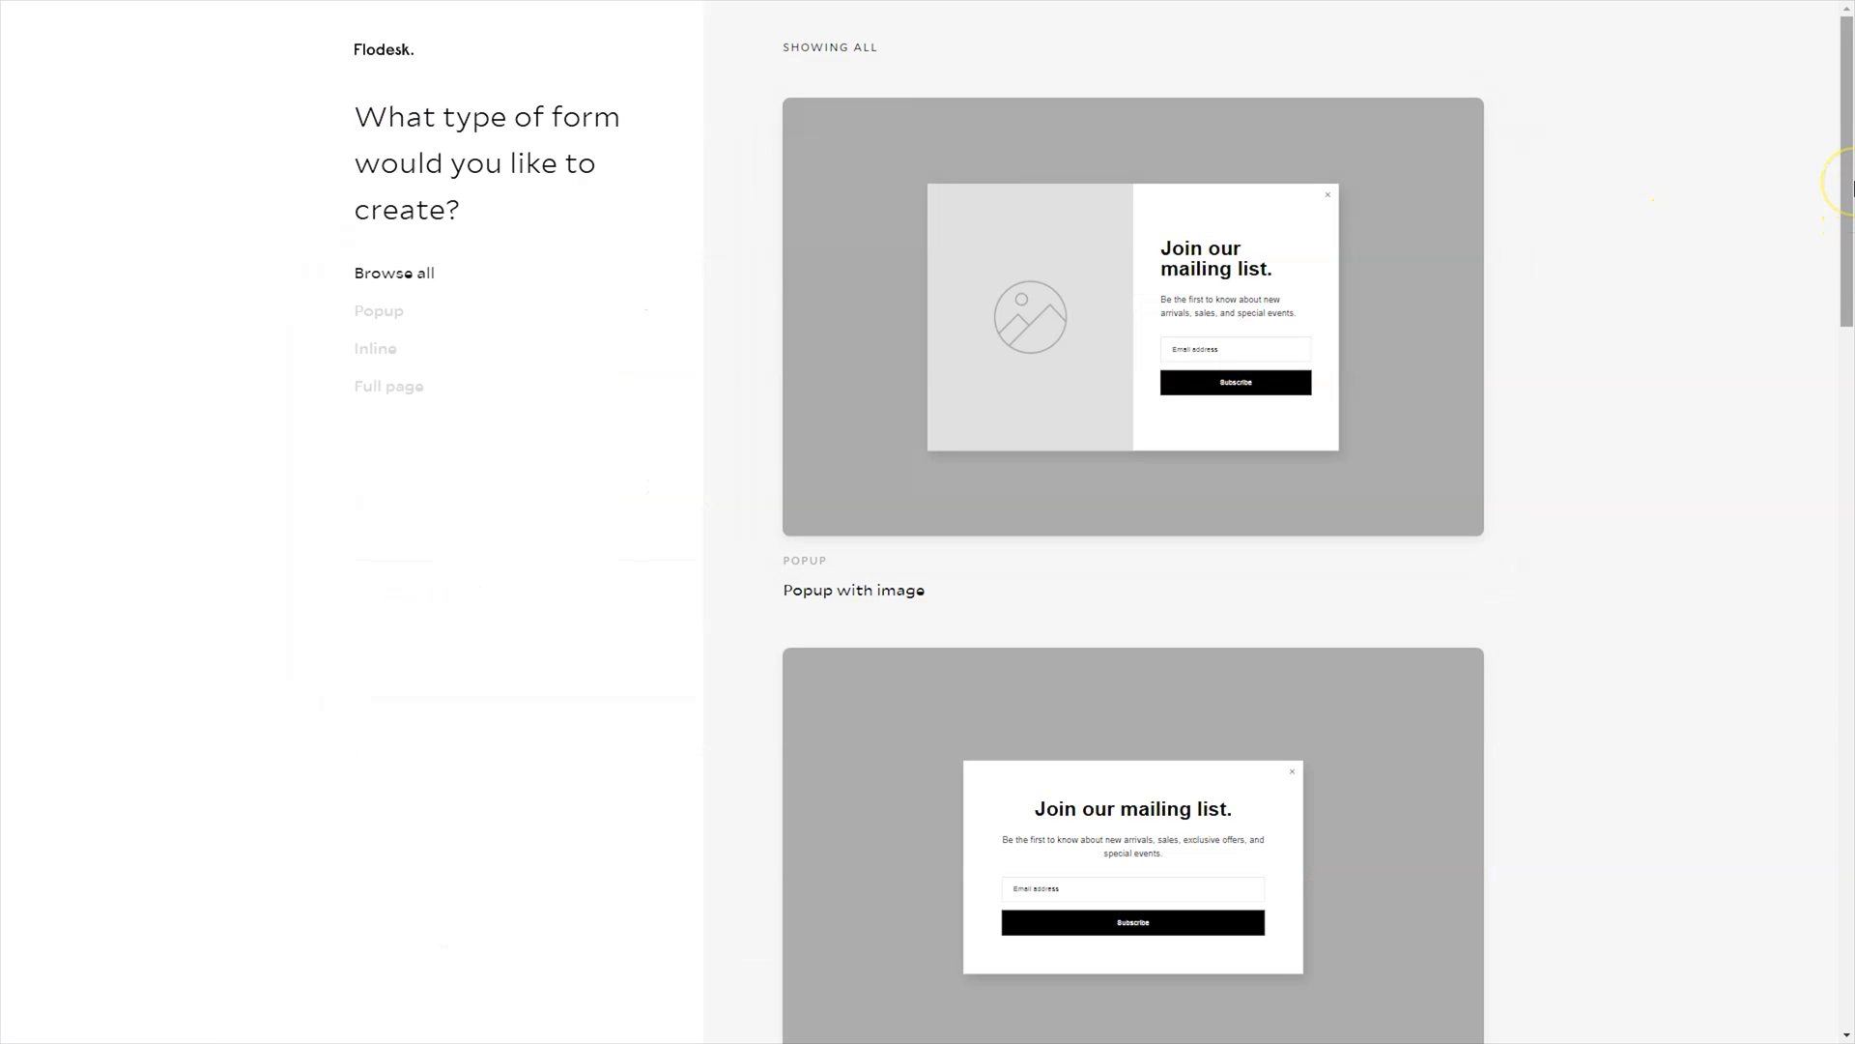
{"action": "left_click_drag", "start_coordinate": [1850, 183], "coordinate": [1853, 923]}
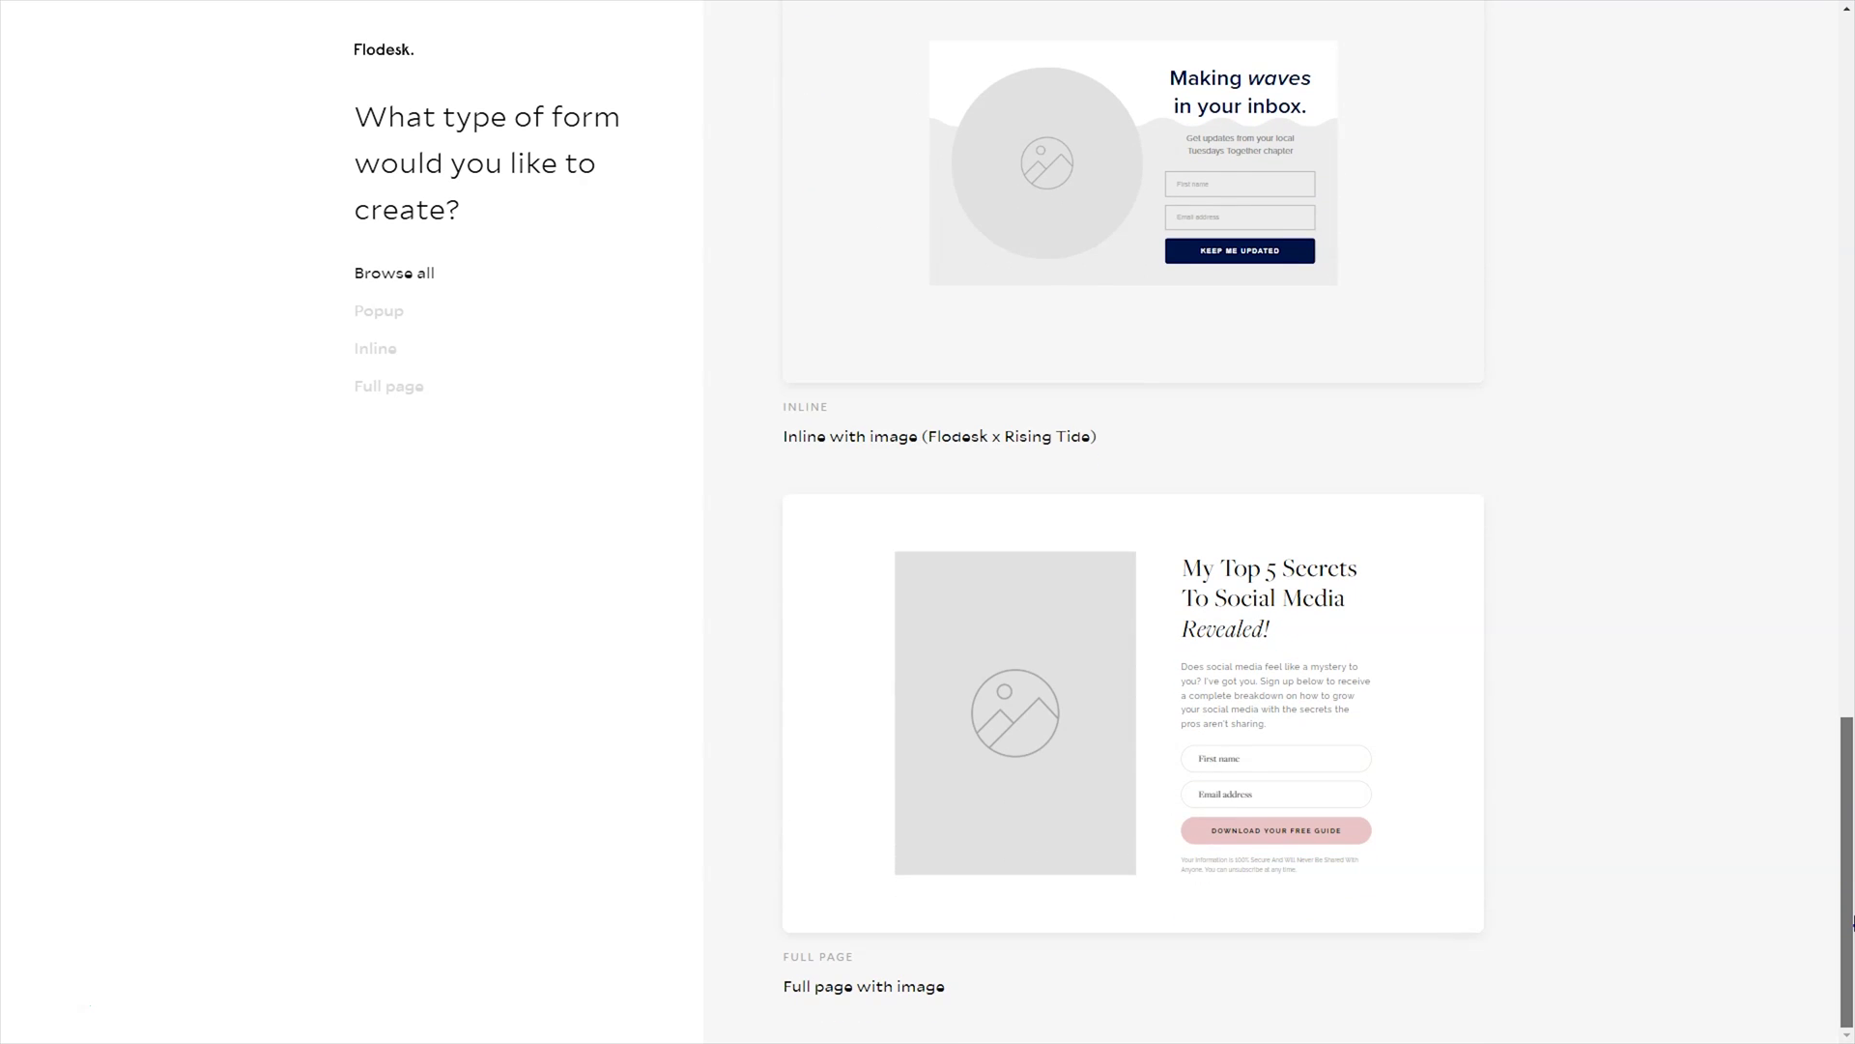
{"action": "left_click_drag", "start_coordinate": [1853, 923], "coordinate": [1848, 85]}
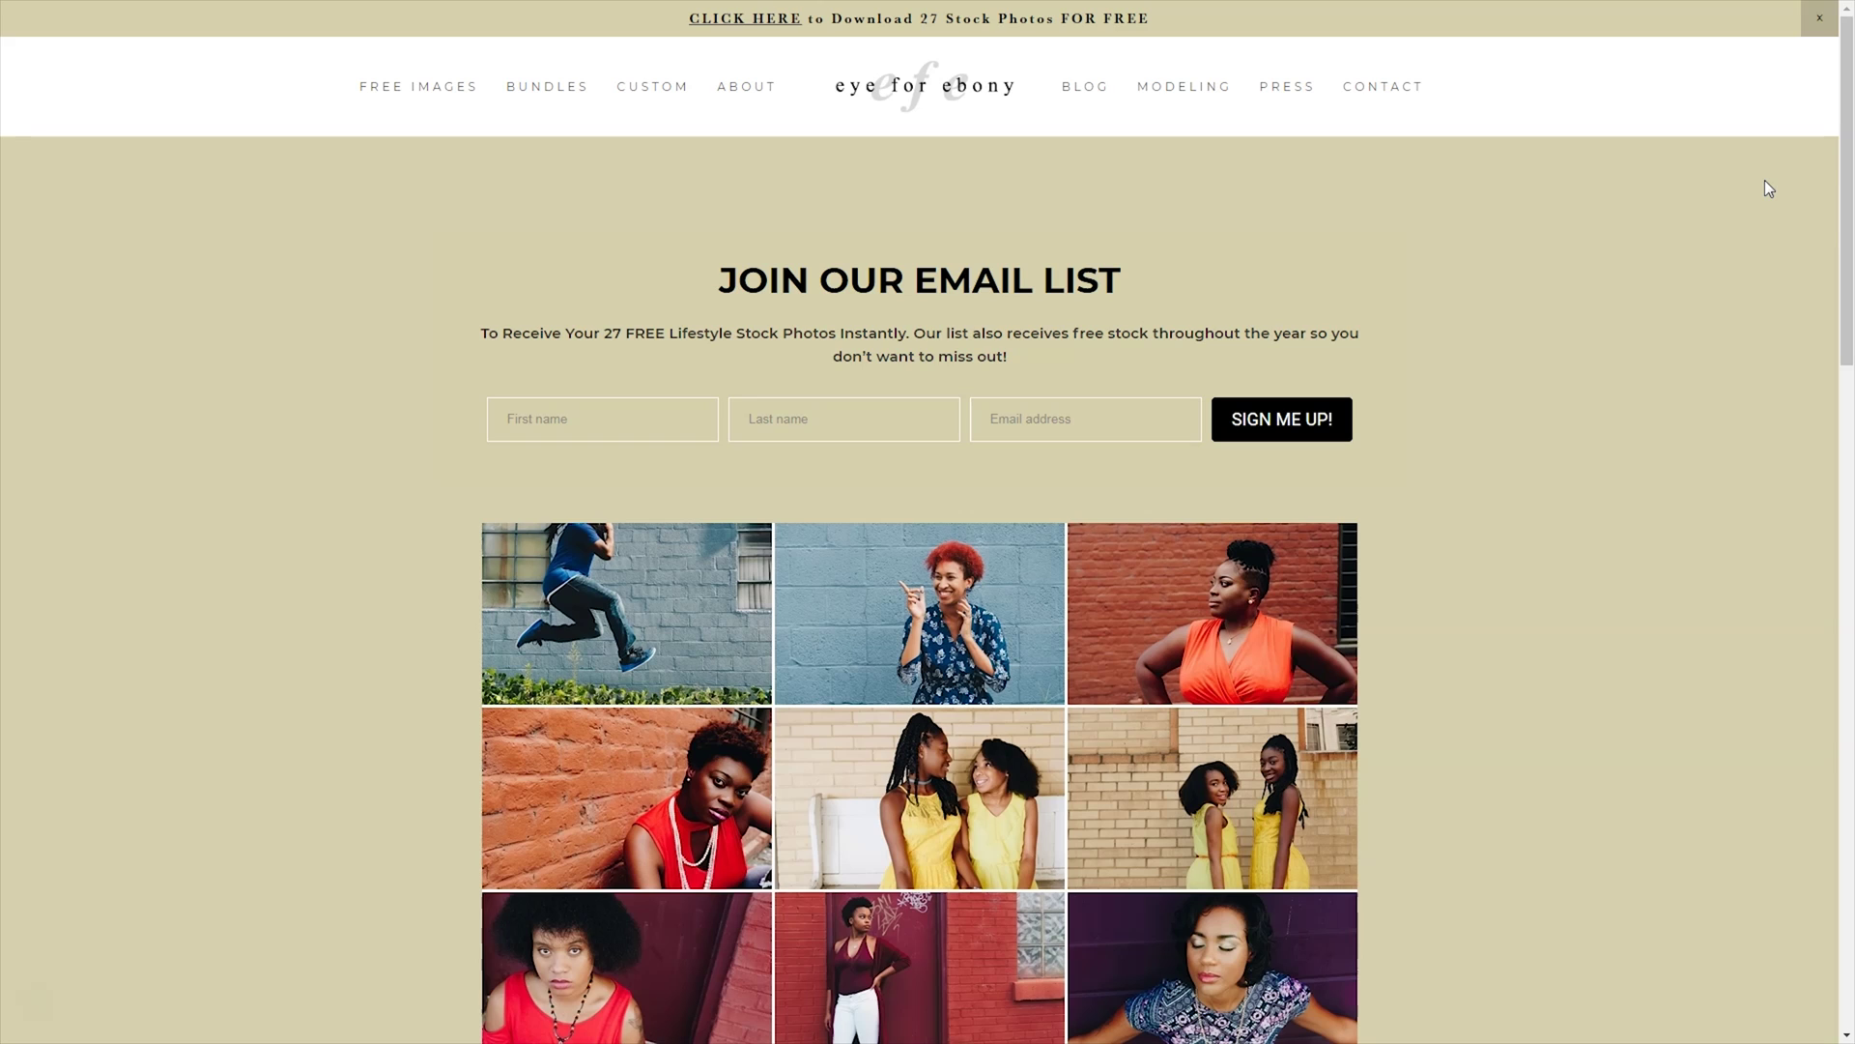
Examine the inline email sign-up forms on Eye for Ebony's free stock photos page.
{"action": "left_click", "coordinate": [1843, 186]}
{"action": "left_click_drag", "start_coordinate": [1851, 208], "coordinate": [1849, 713]}
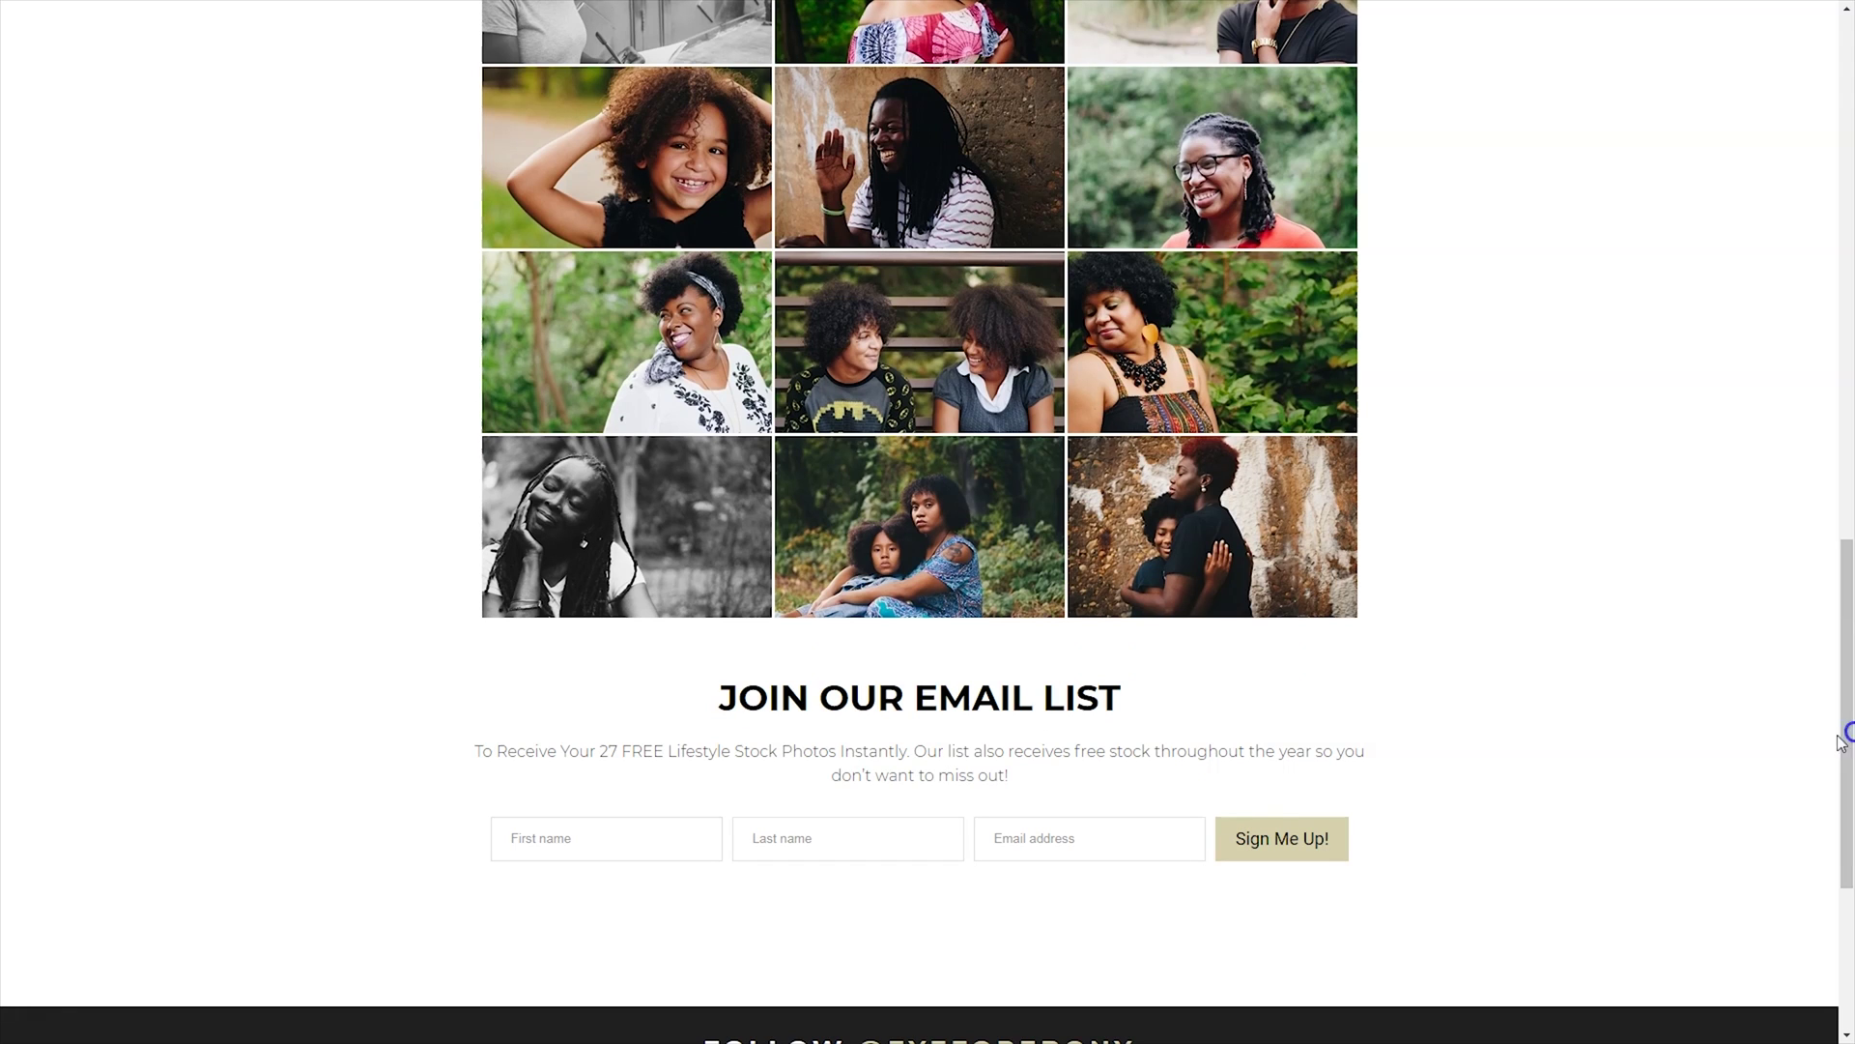
{"action": "left_click_drag", "start_coordinate": [1846, 812], "coordinate": [1848, 280]}
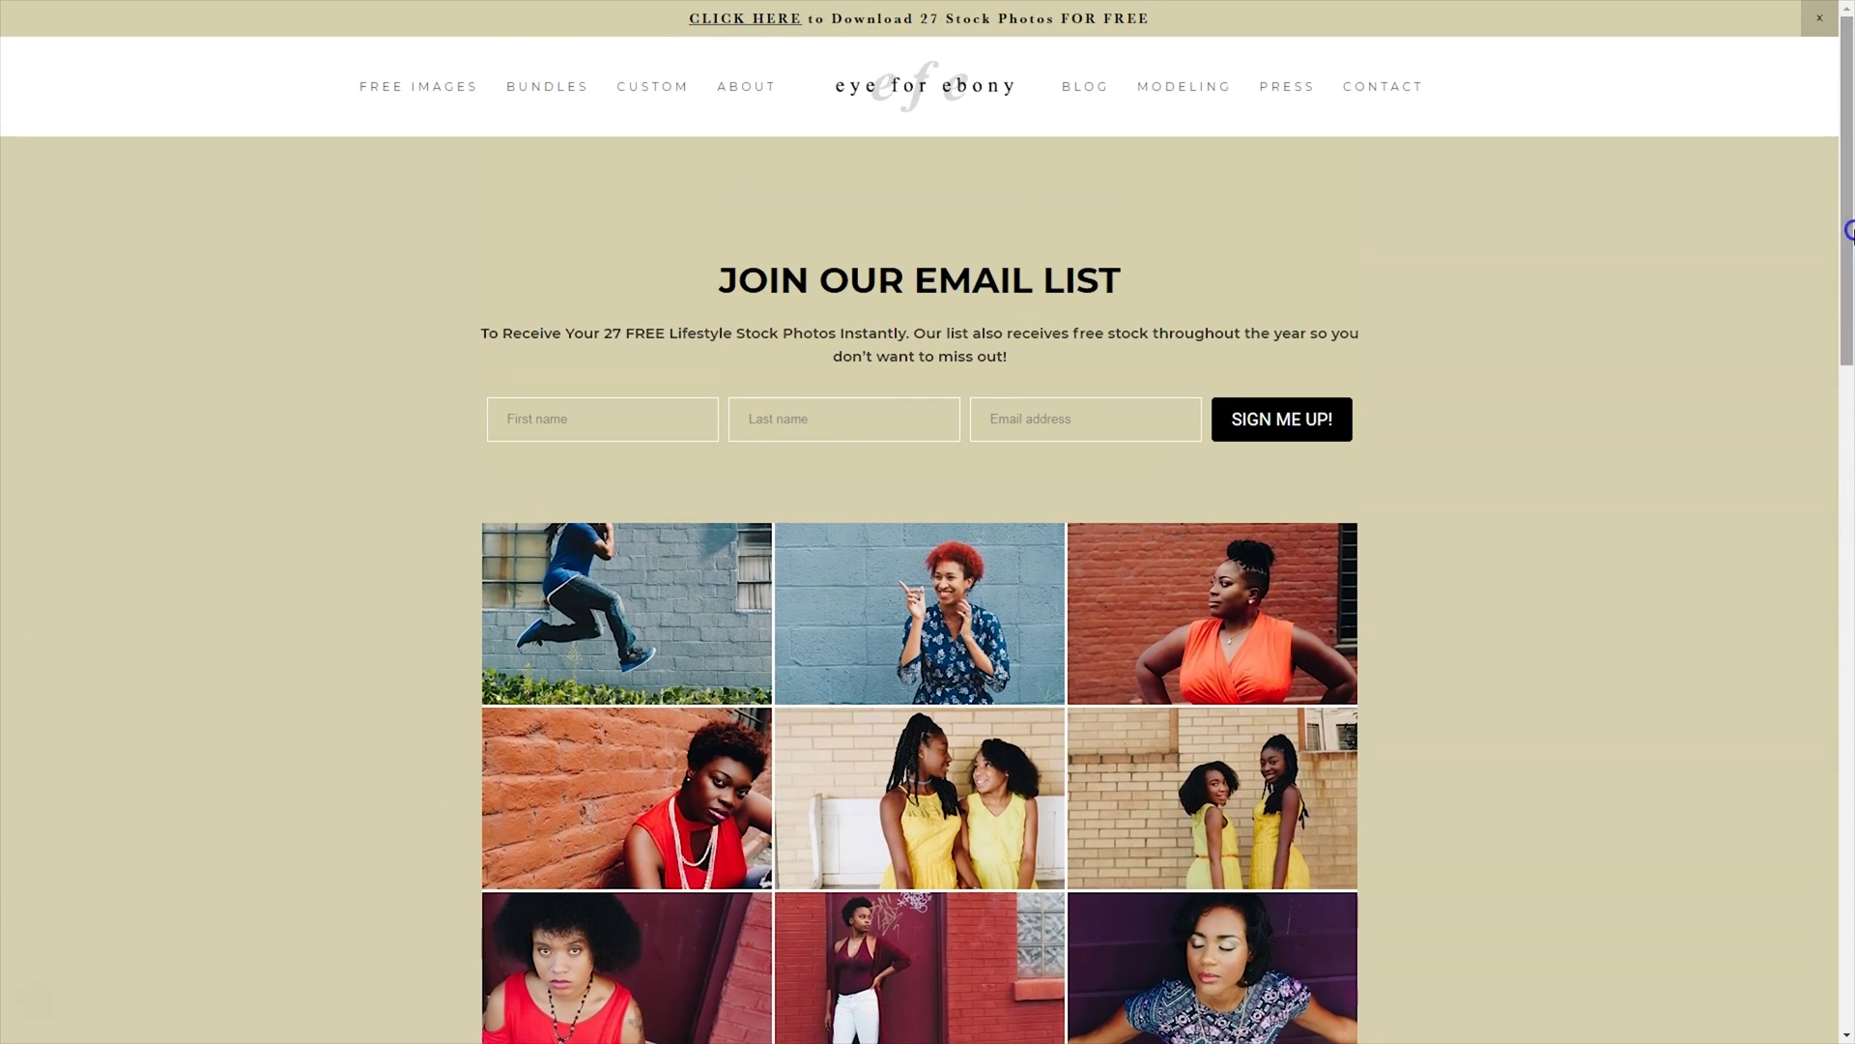
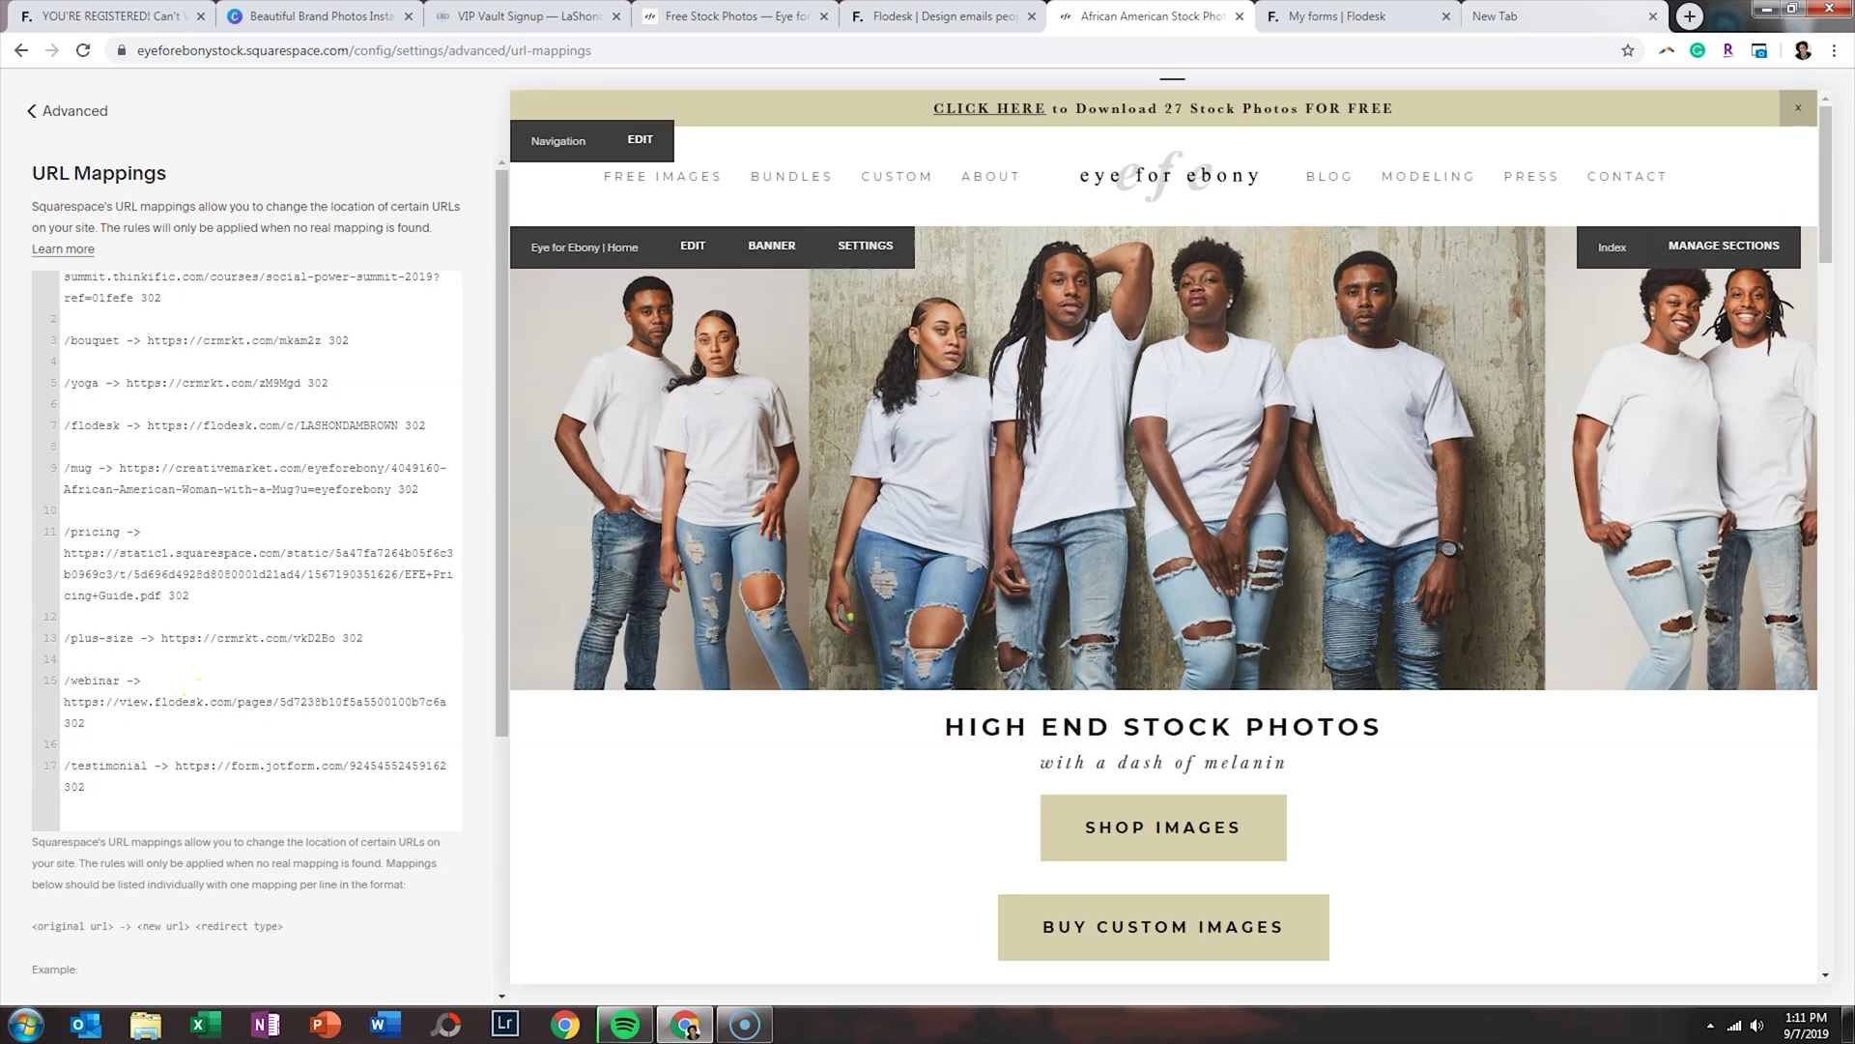
Visit eyeforebony.com/webinar in the empty browser tab and check the address of the sign-up page it redirects to.
{"action": "left_click", "coordinate": [1508, 17]}
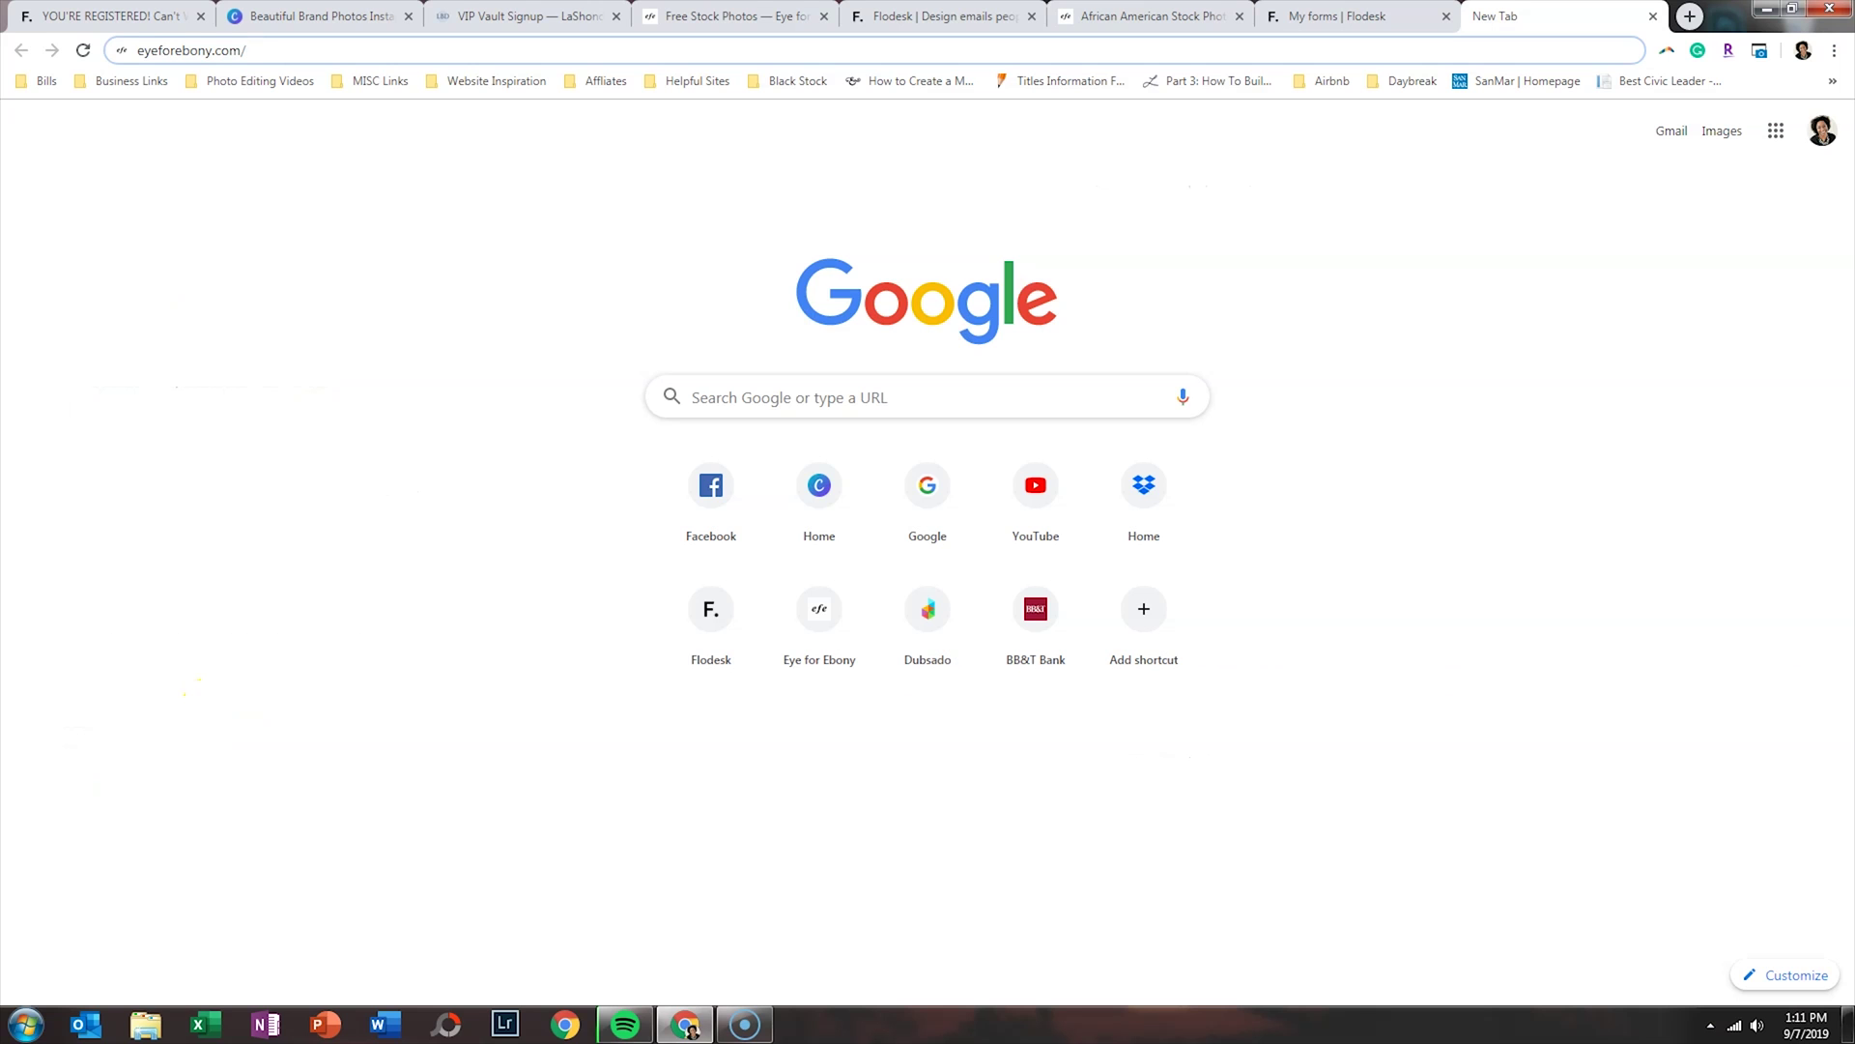
{"action": "type", "text": "webinar"}
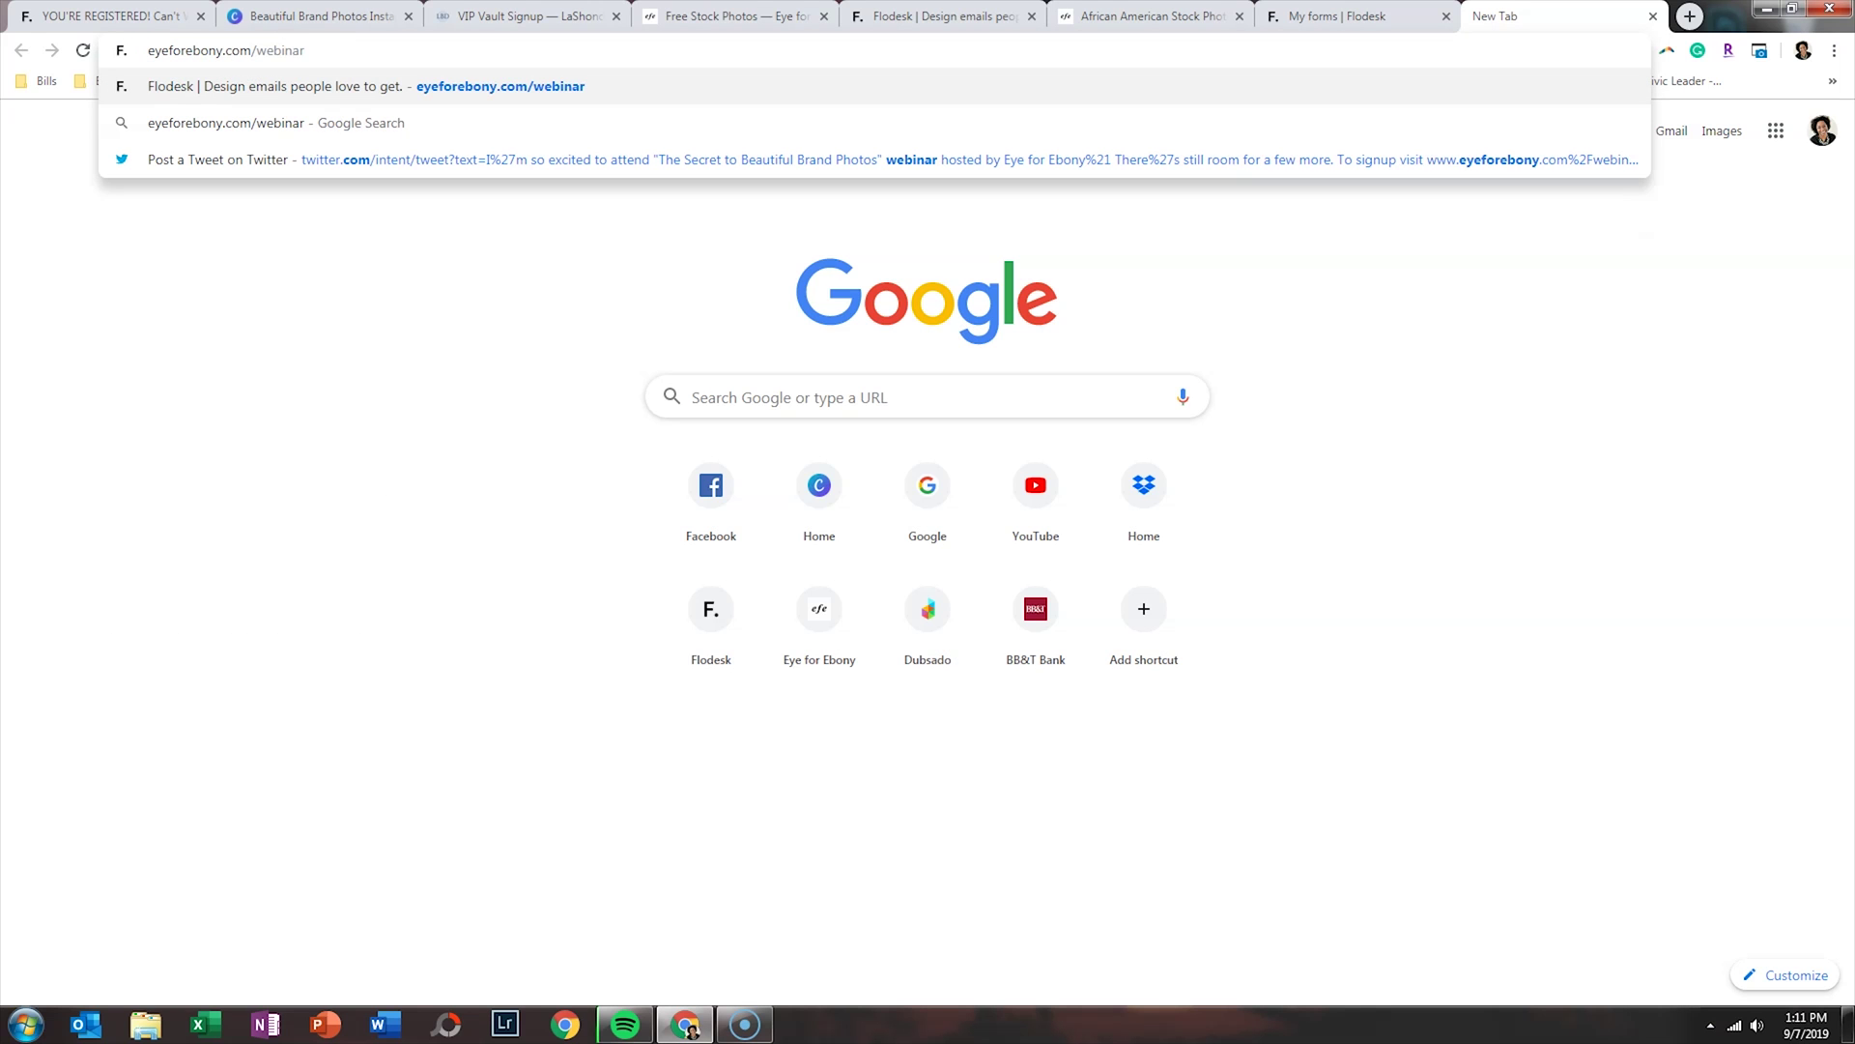
{"action": "key", "text": "Return"}
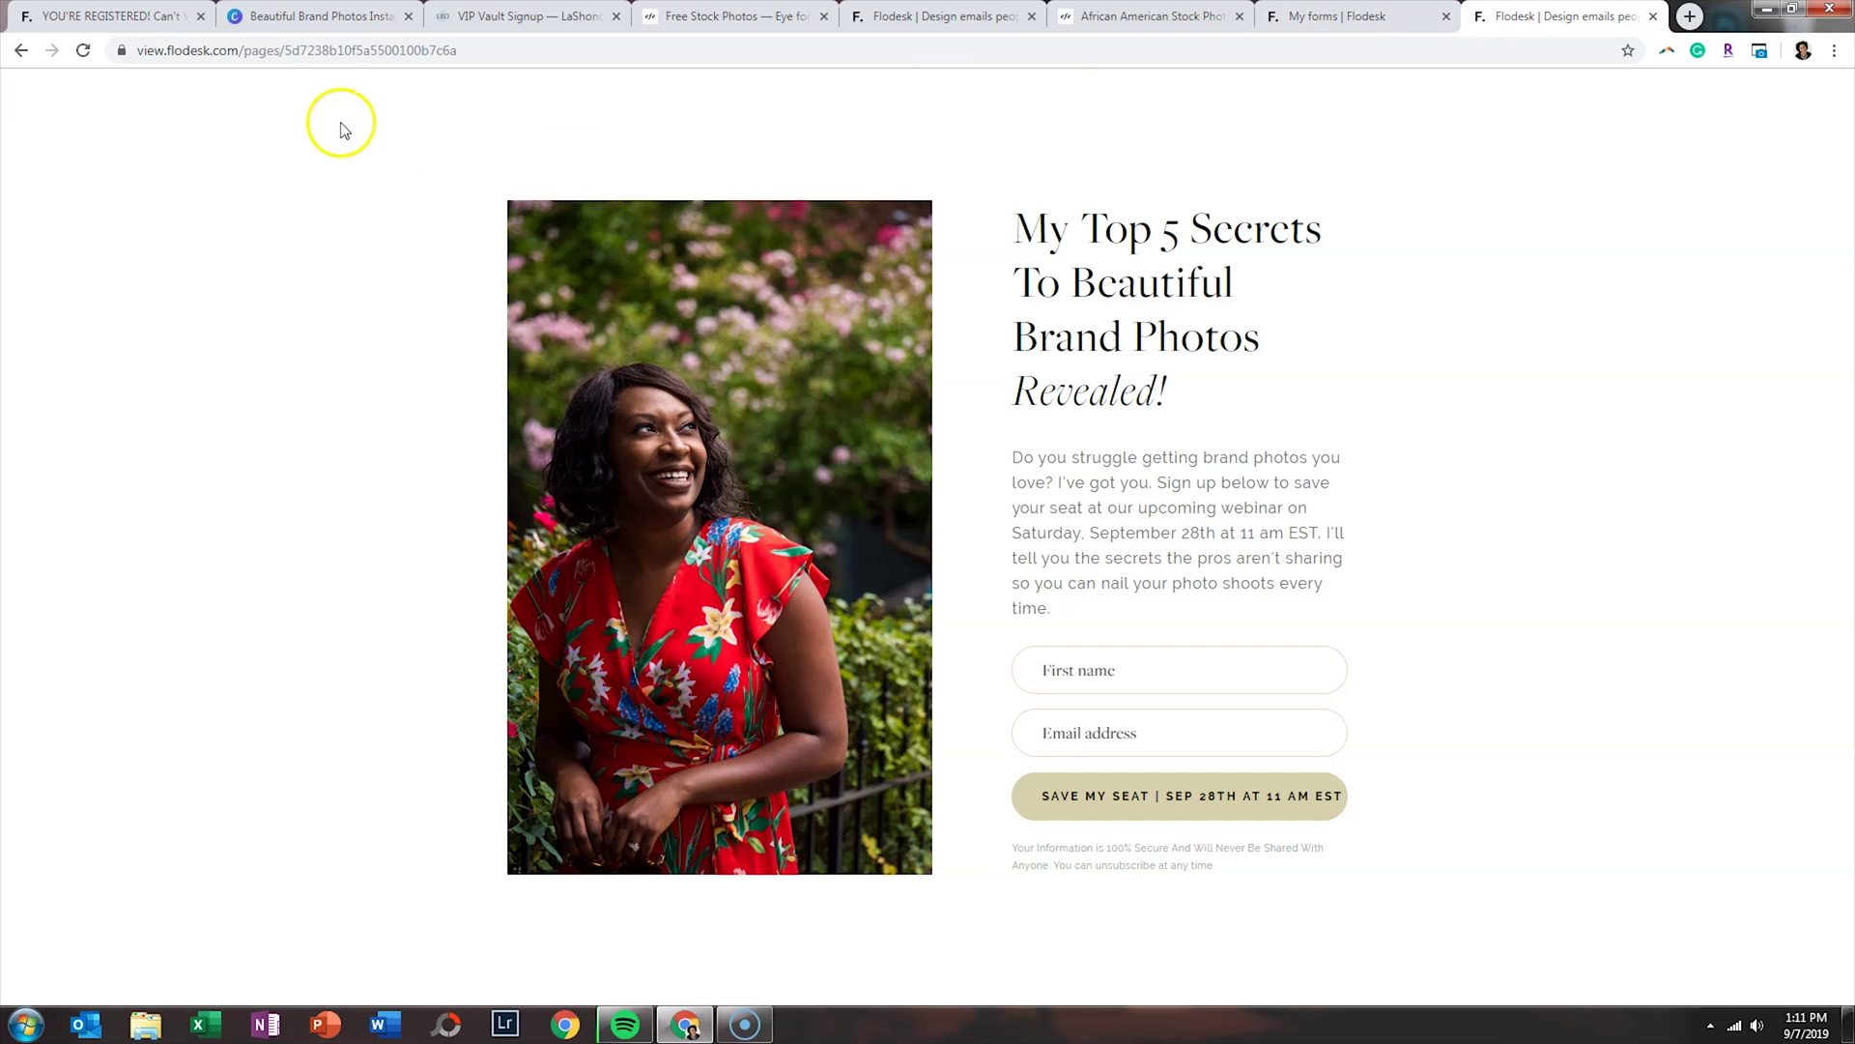
{"action": "left_click", "coordinate": [302, 49]}
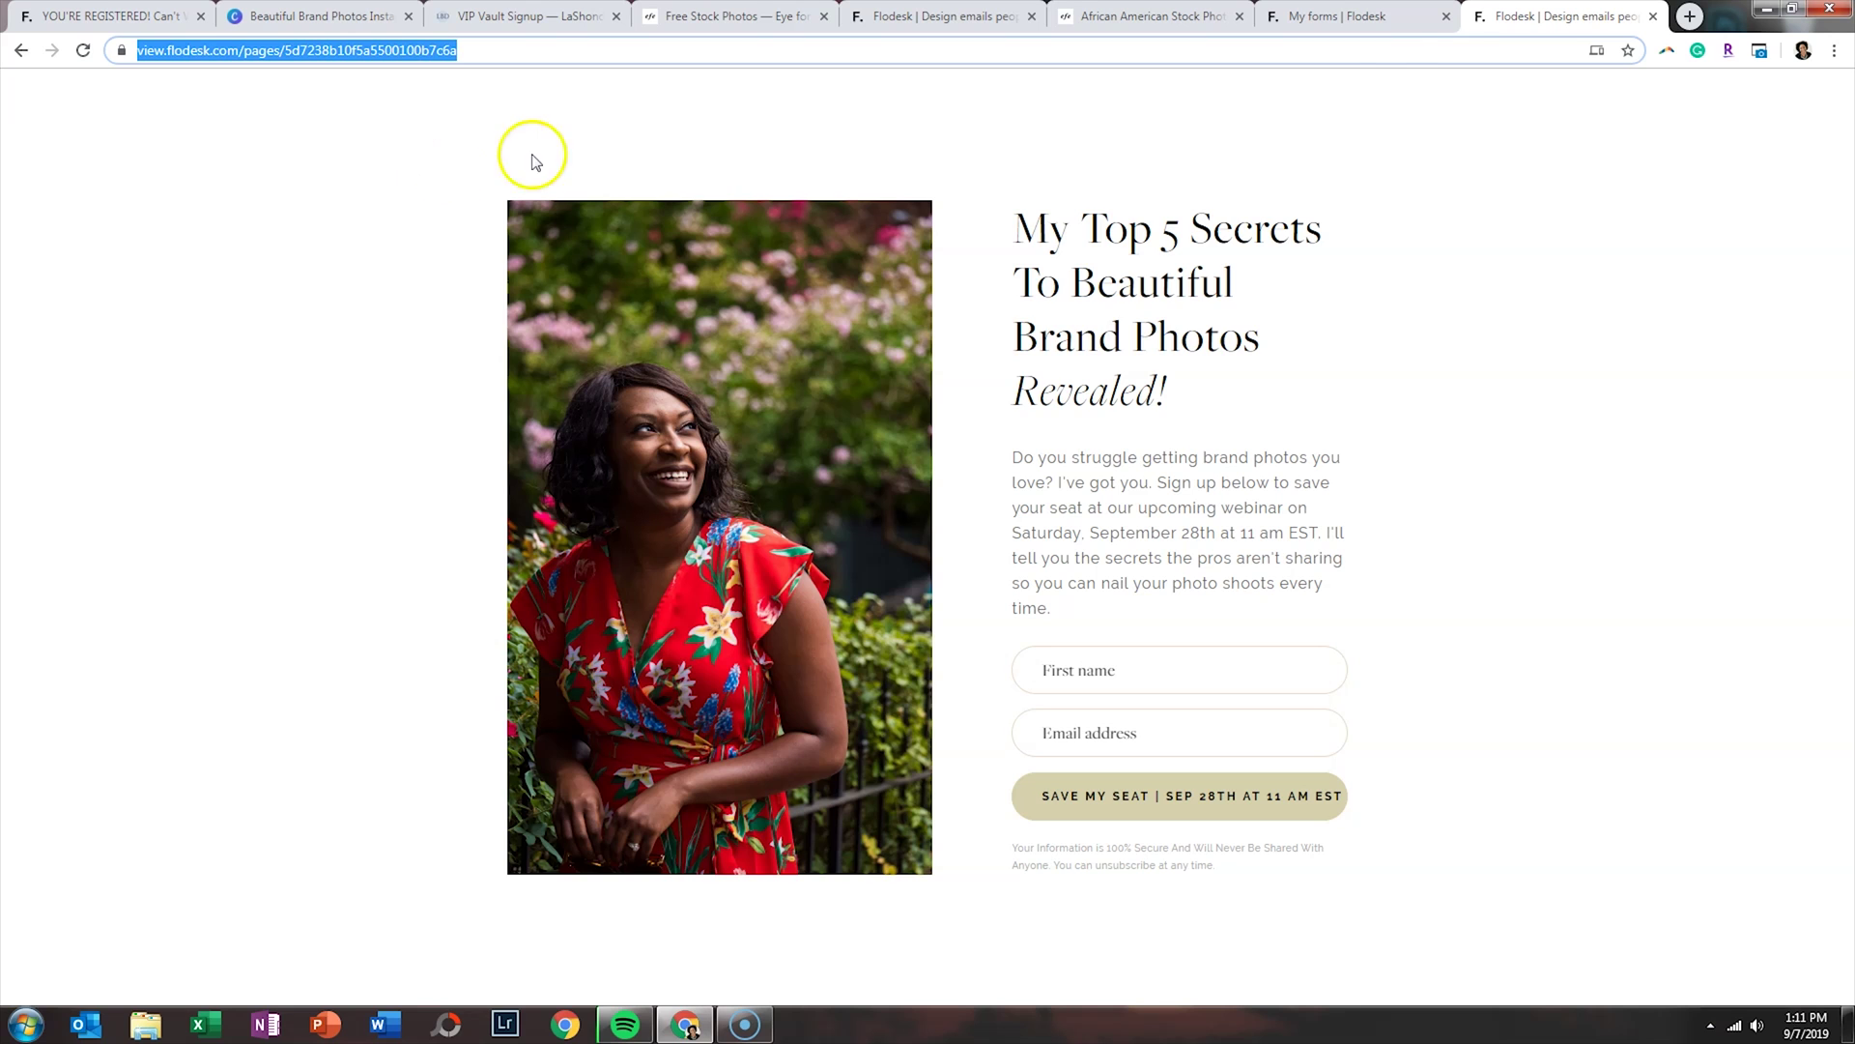
Return to the Flodesk forms and start a new form from the "Full page with image" template.
{"action": "left_click", "coordinate": [1374, 18]}
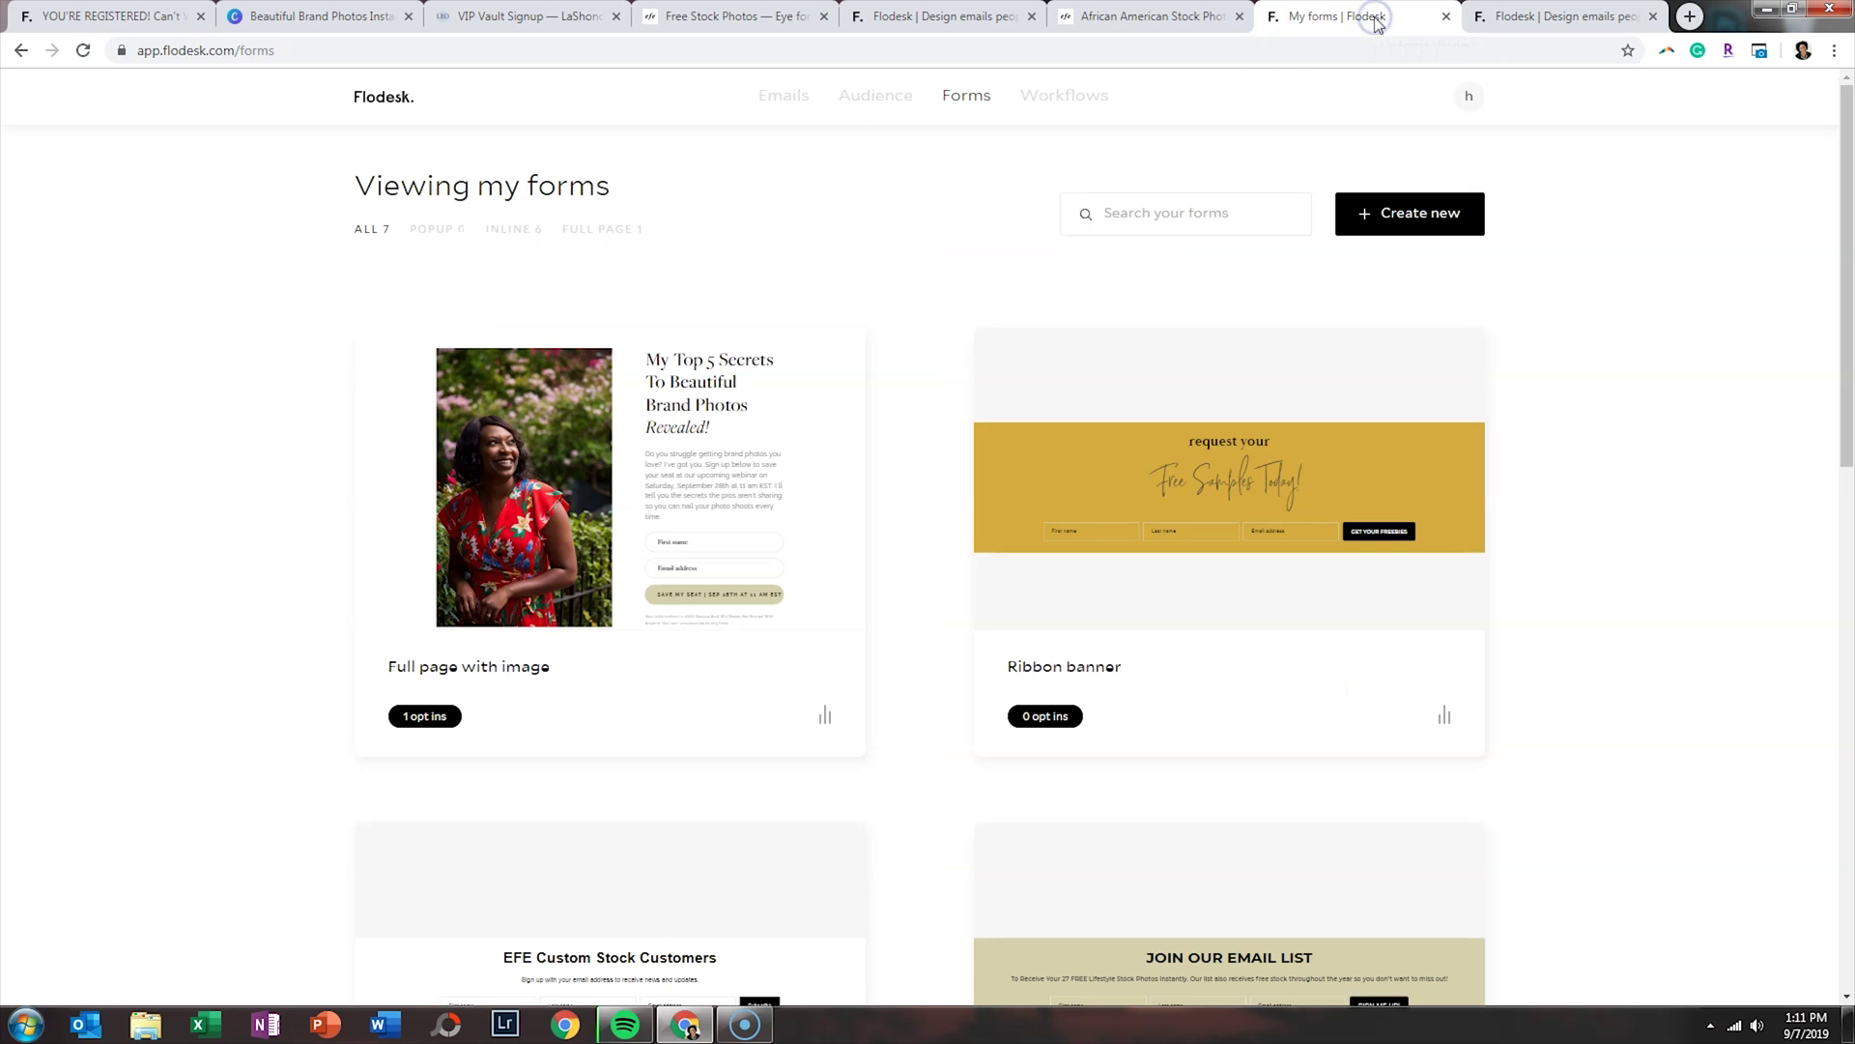
{"action": "left_click", "coordinate": [1452, 214]}
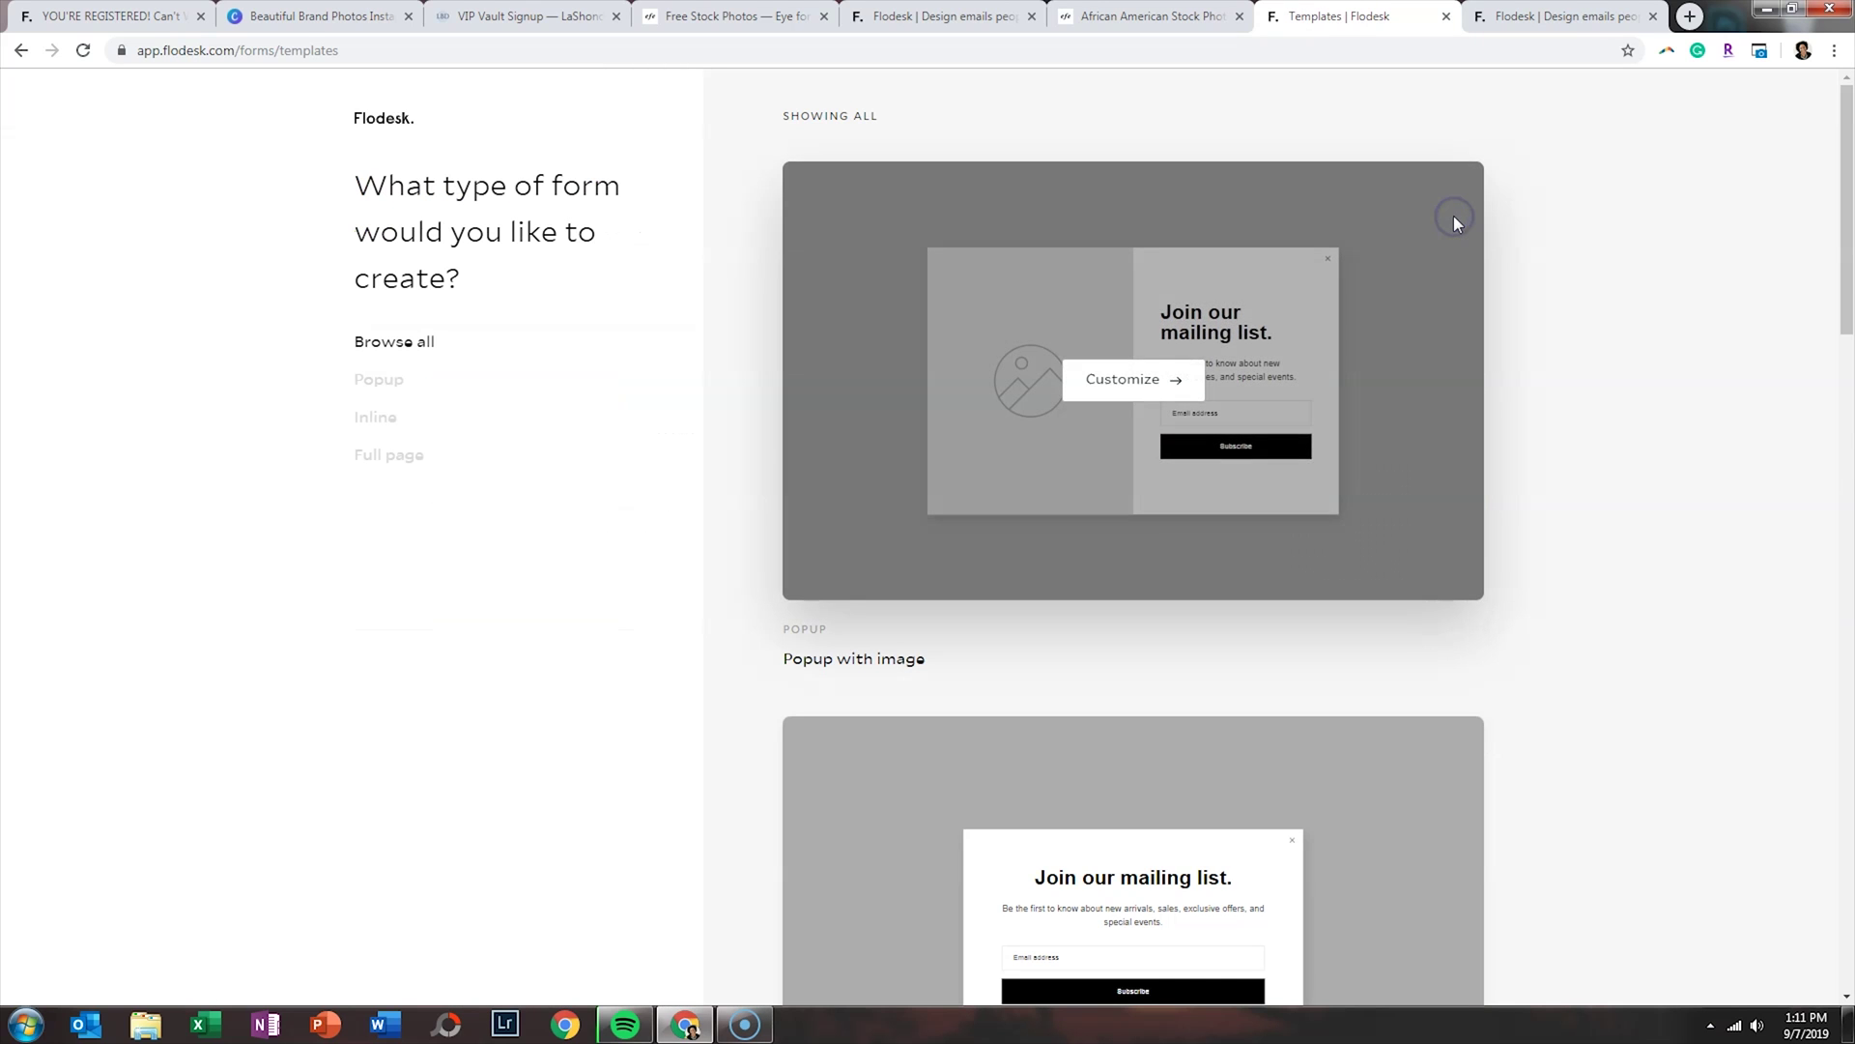
{"action": "scroll", "coordinate": [1421, 236], "scroll_direction": "down", "scroll_amount": 15}
{"action": "scroll", "coordinate": [1340, 274], "scroll_direction": "down", "scroll_amount": 3}
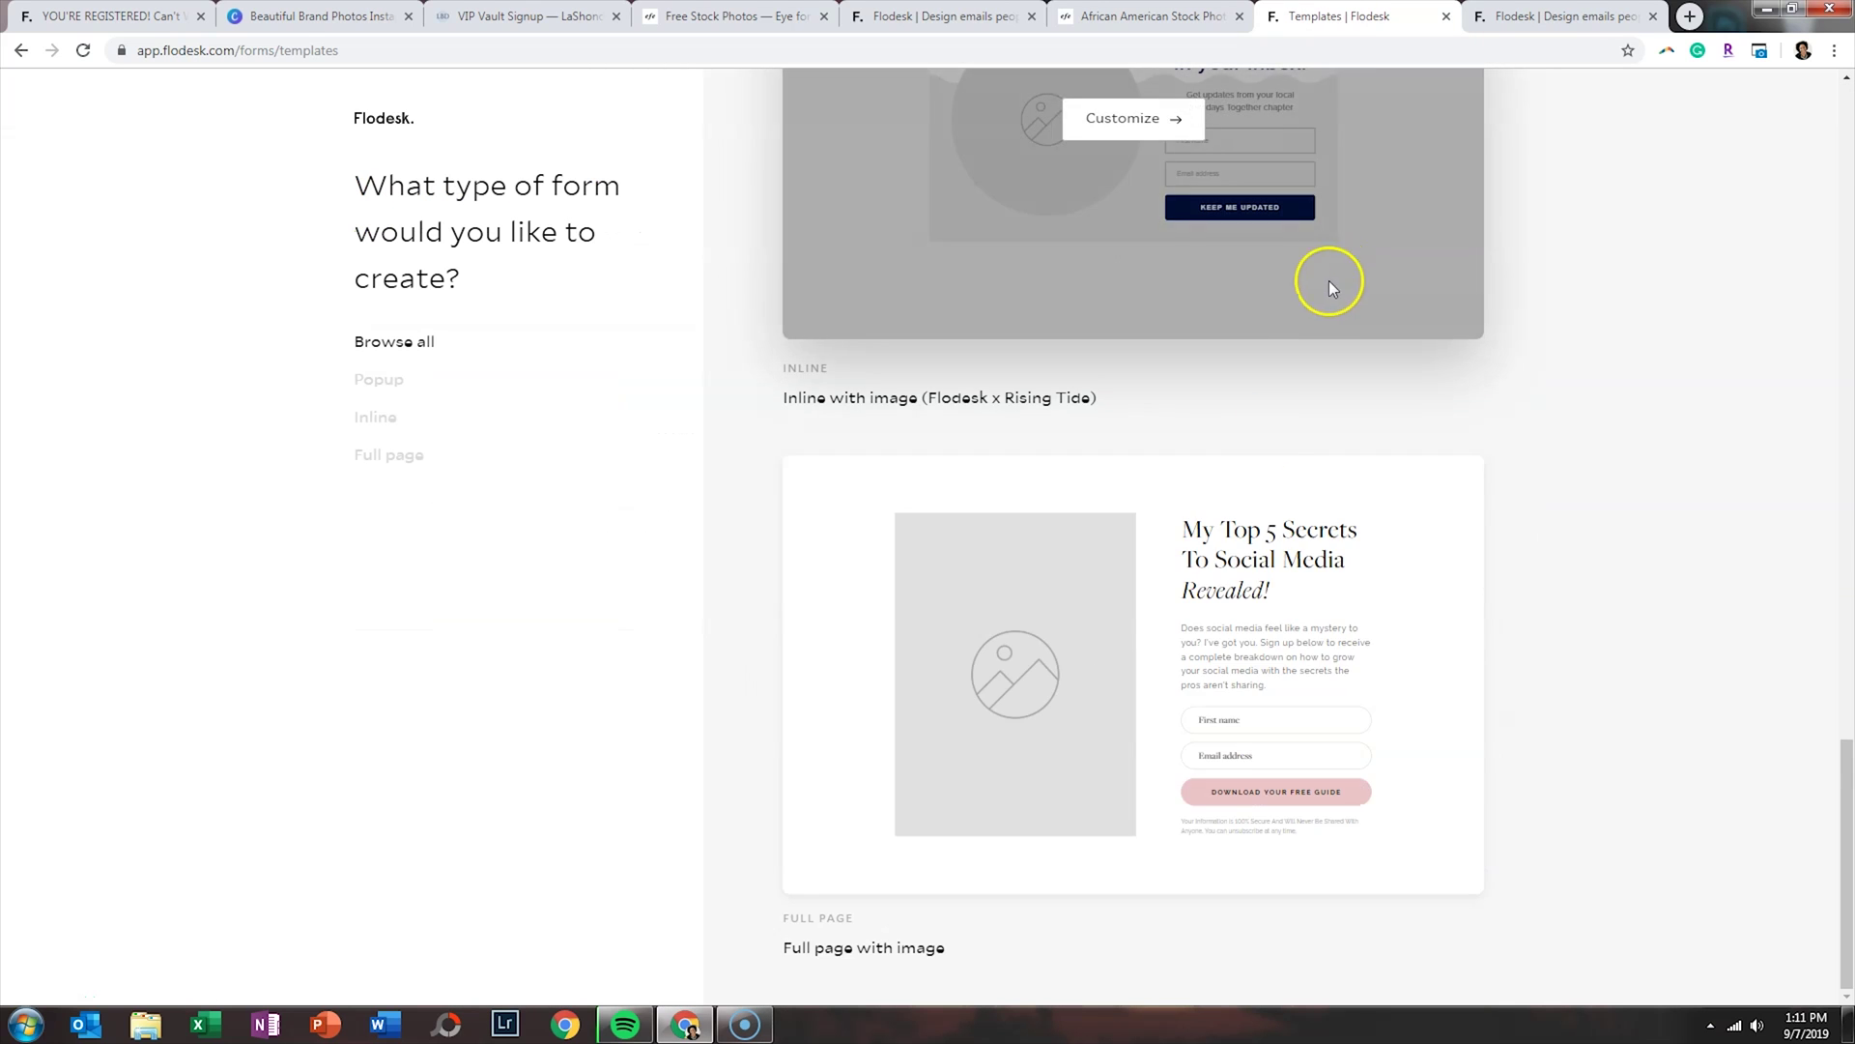
{"action": "mouse_move", "coordinate": [1102, 676]}
{"action": "left_click", "coordinate": [1109, 685]}
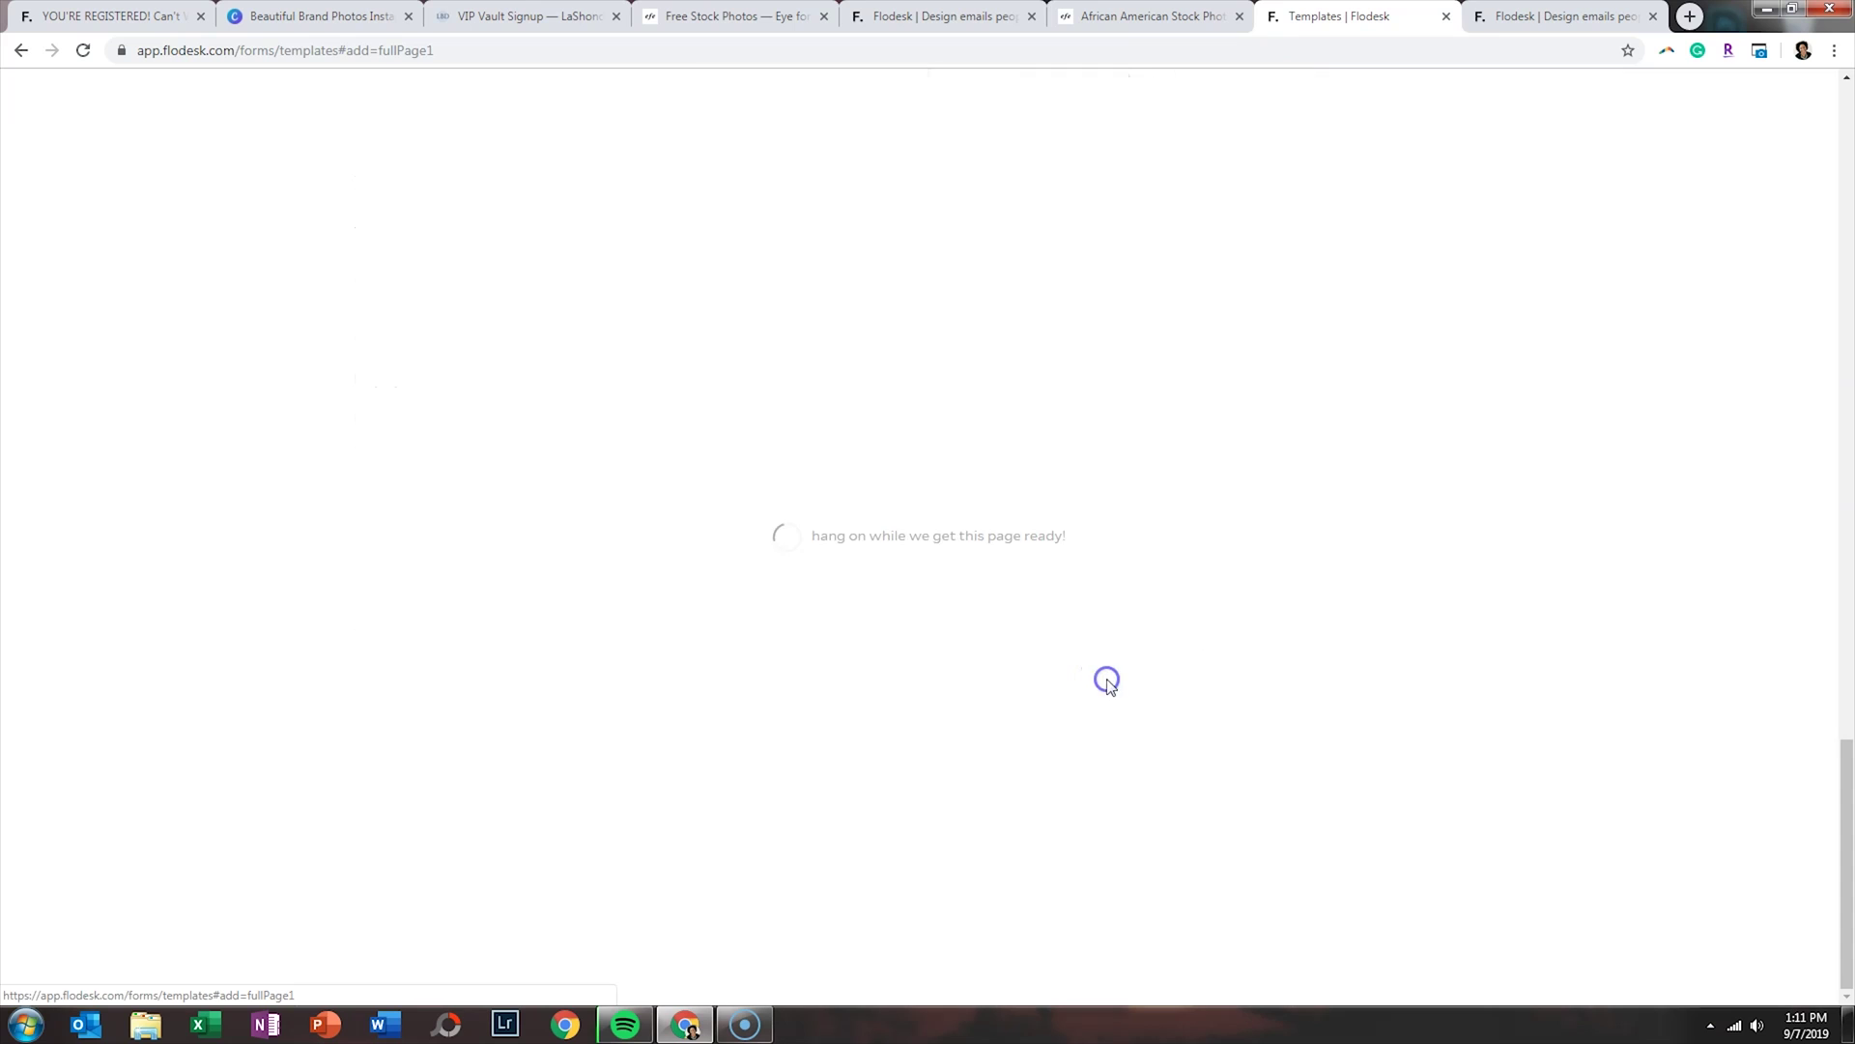
Assign the "September 28th Webinar" segment to the new form and save the choice.
{"action": "left_click", "coordinate": [1032, 623]}
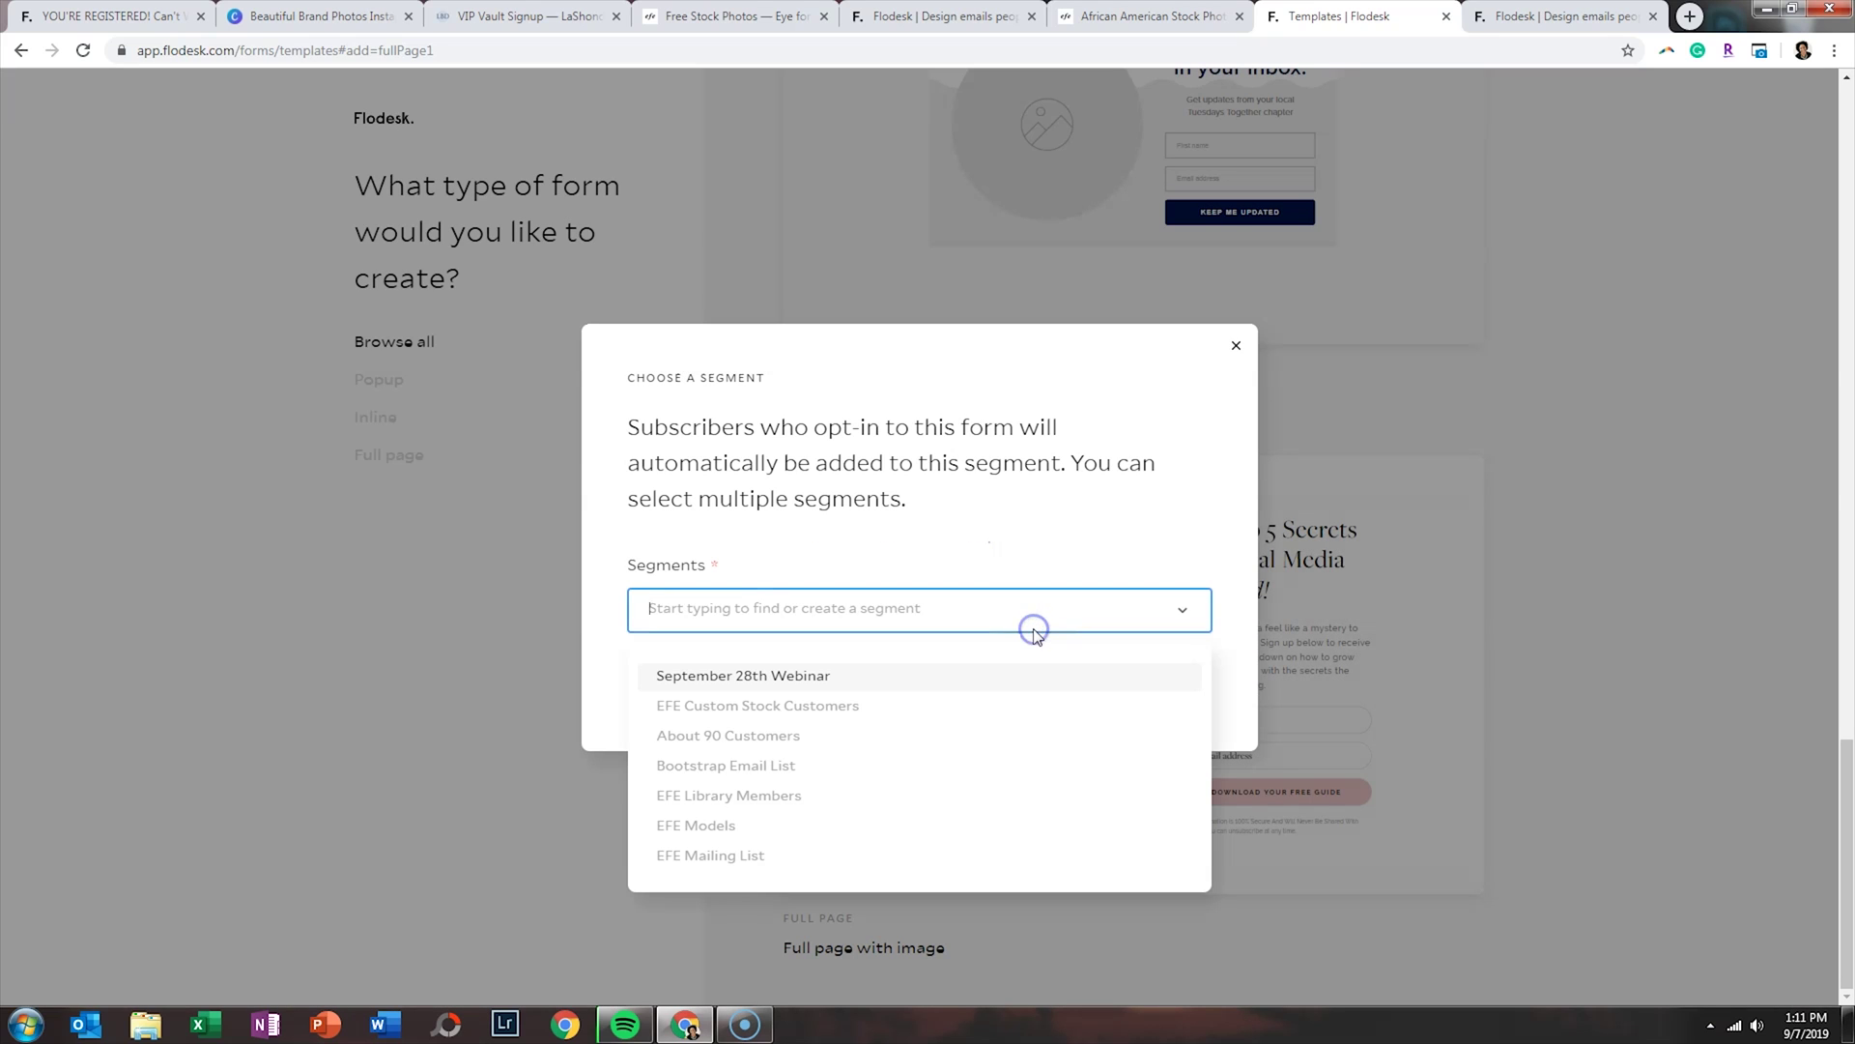
{"action": "left_click", "coordinate": [994, 689]}
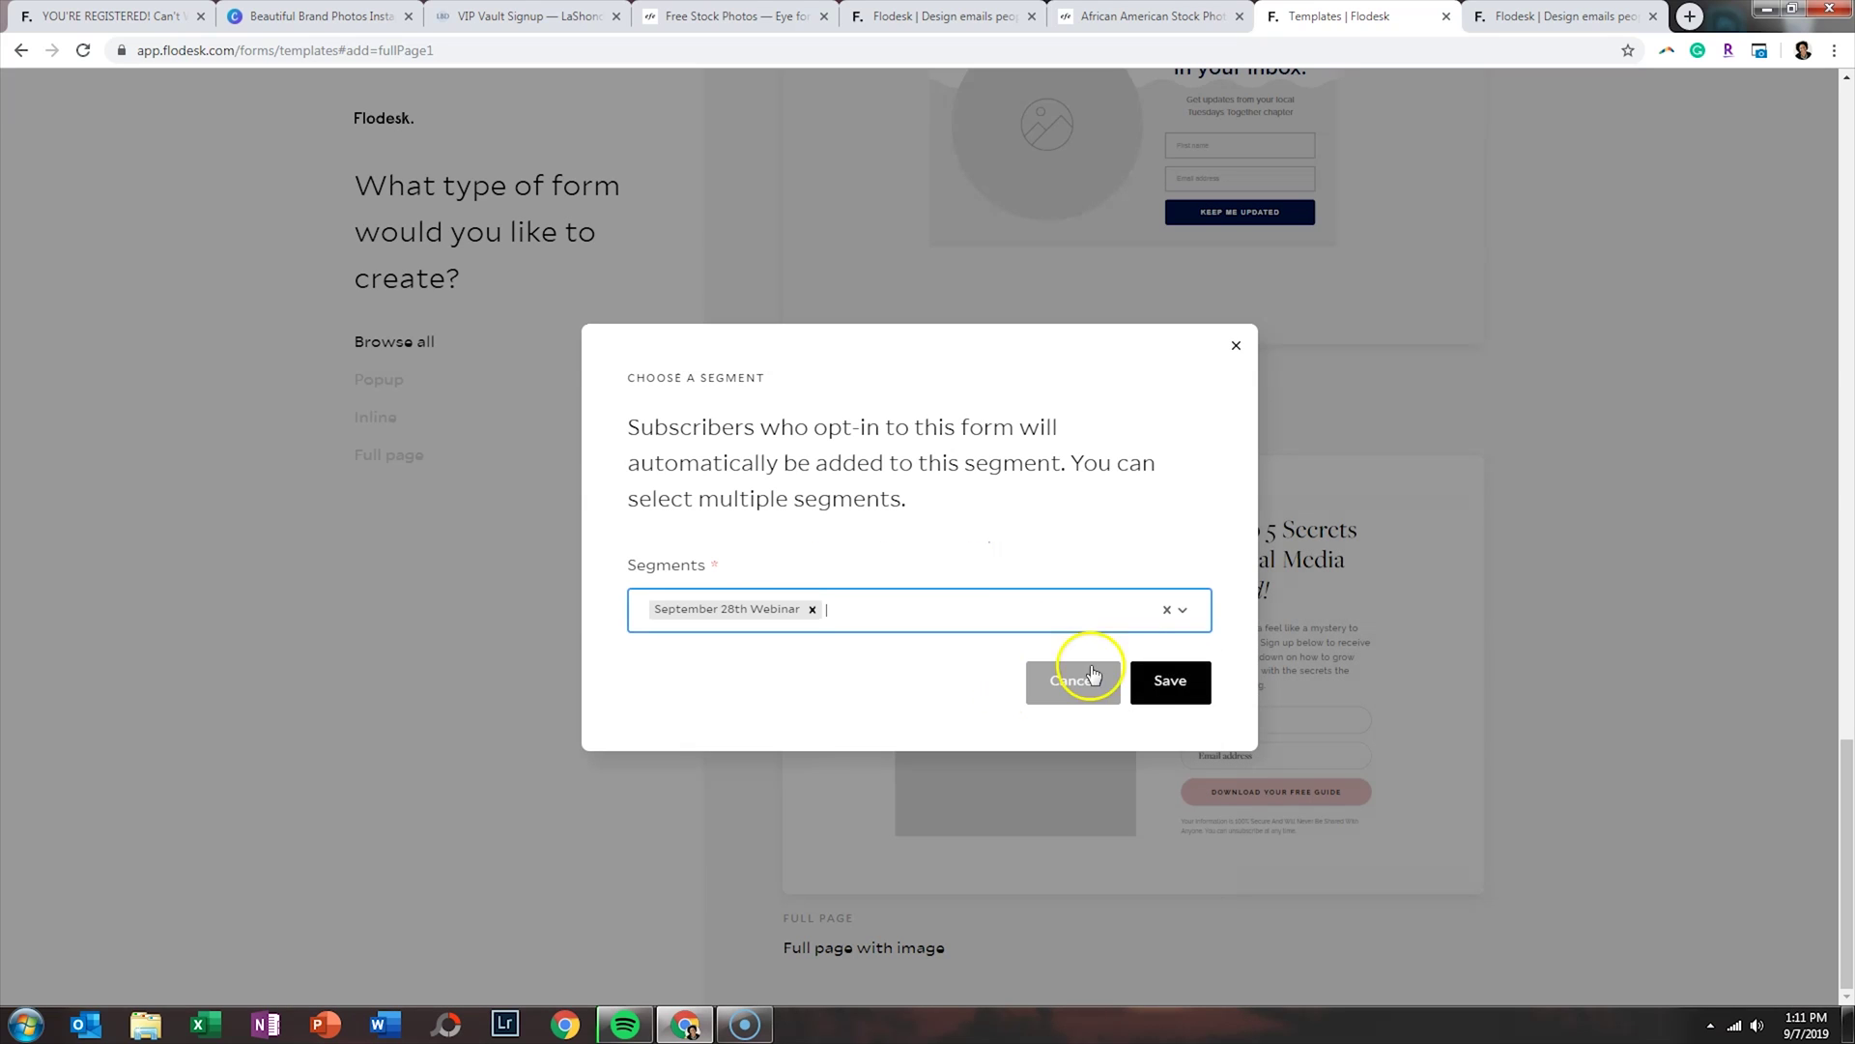
{"action": "left_click", "coordinate": [1180, 686]}
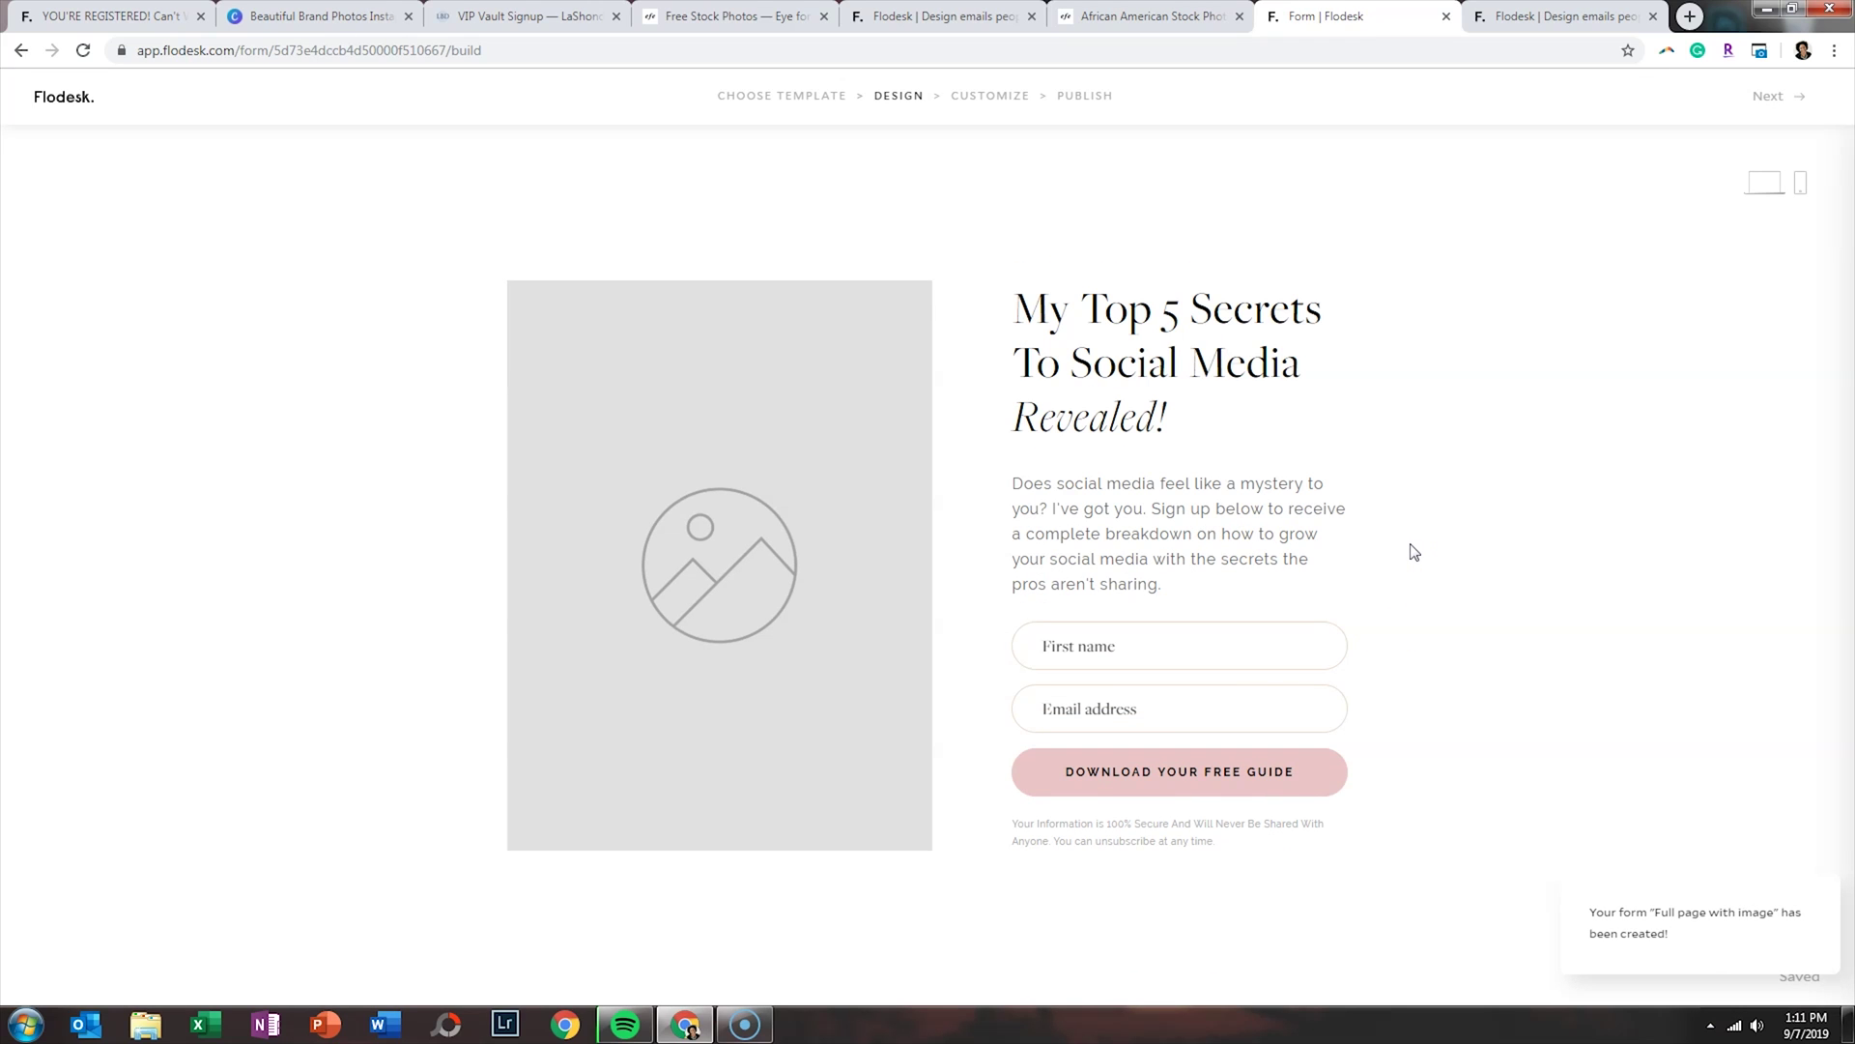
Examine the editing options for the form's image, heading, body text, input fields and button, without uploading an image.
{"action": "left_click", "coordinate": [703, 512]}
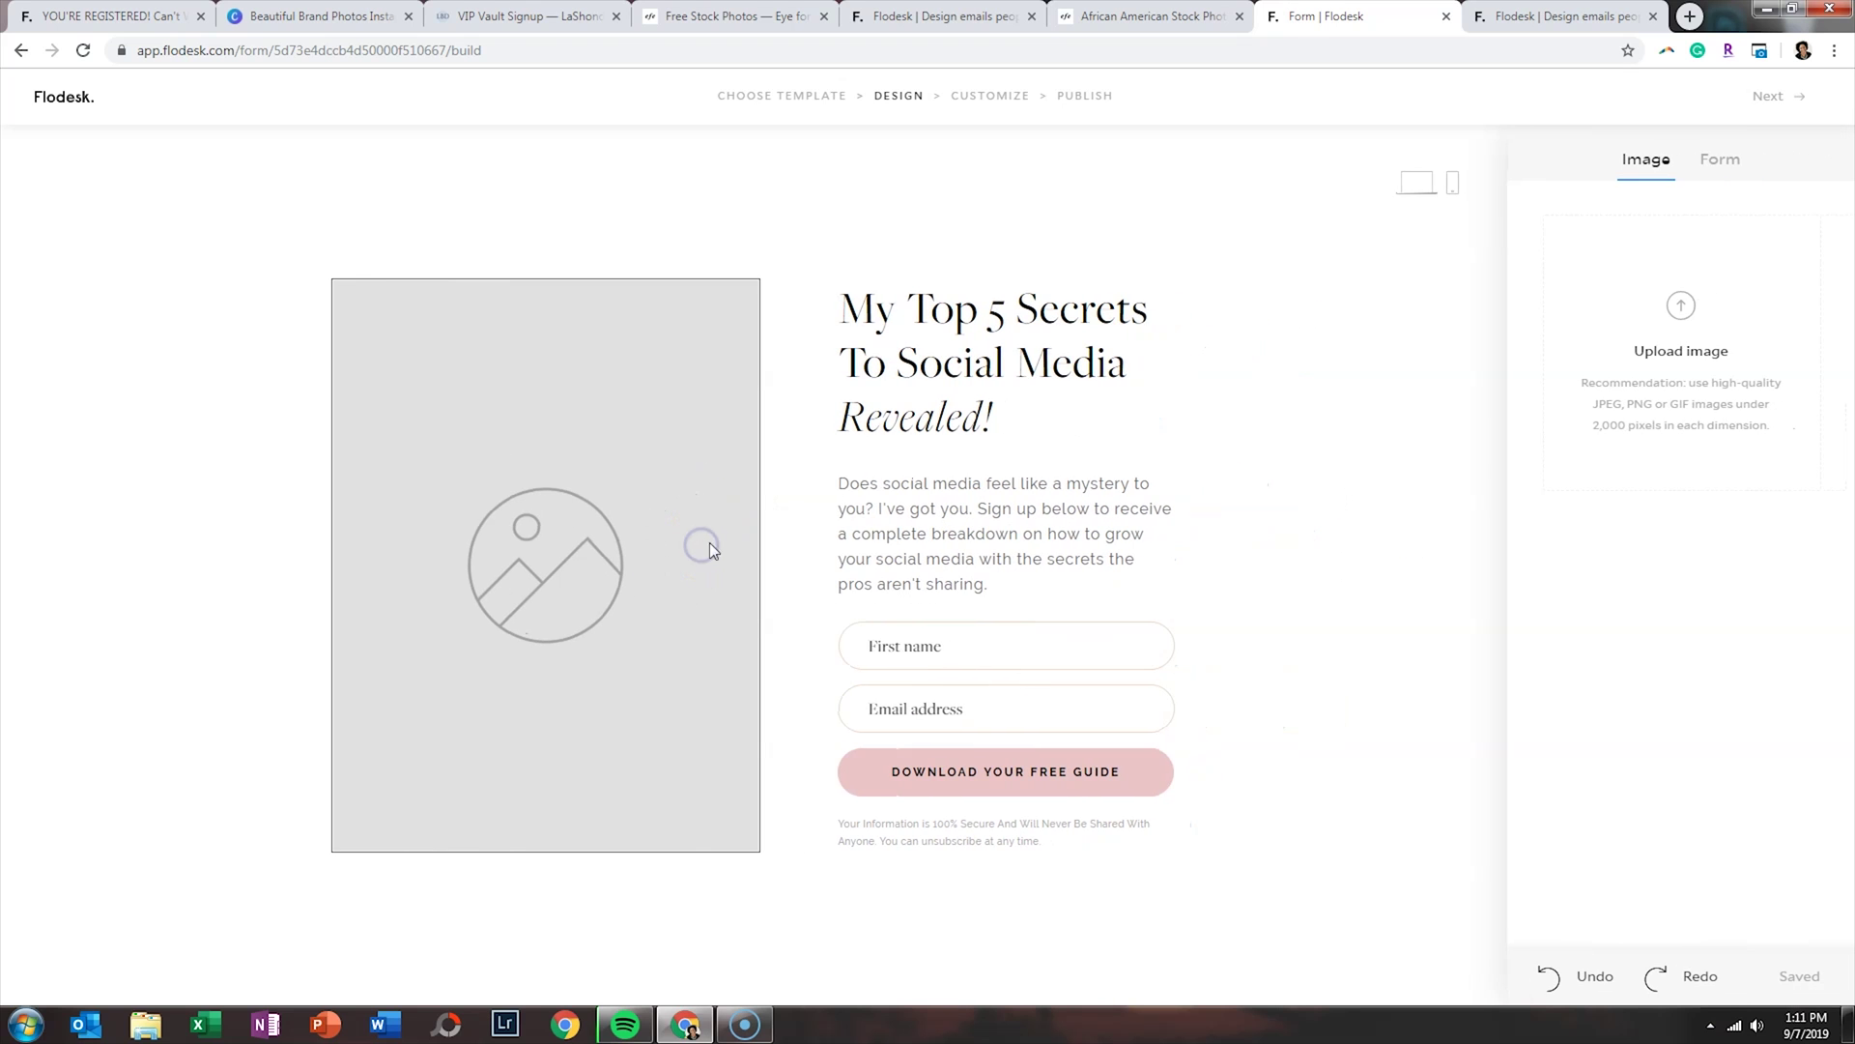
{"action": "left_click", "coordinate": [1684, 312]}
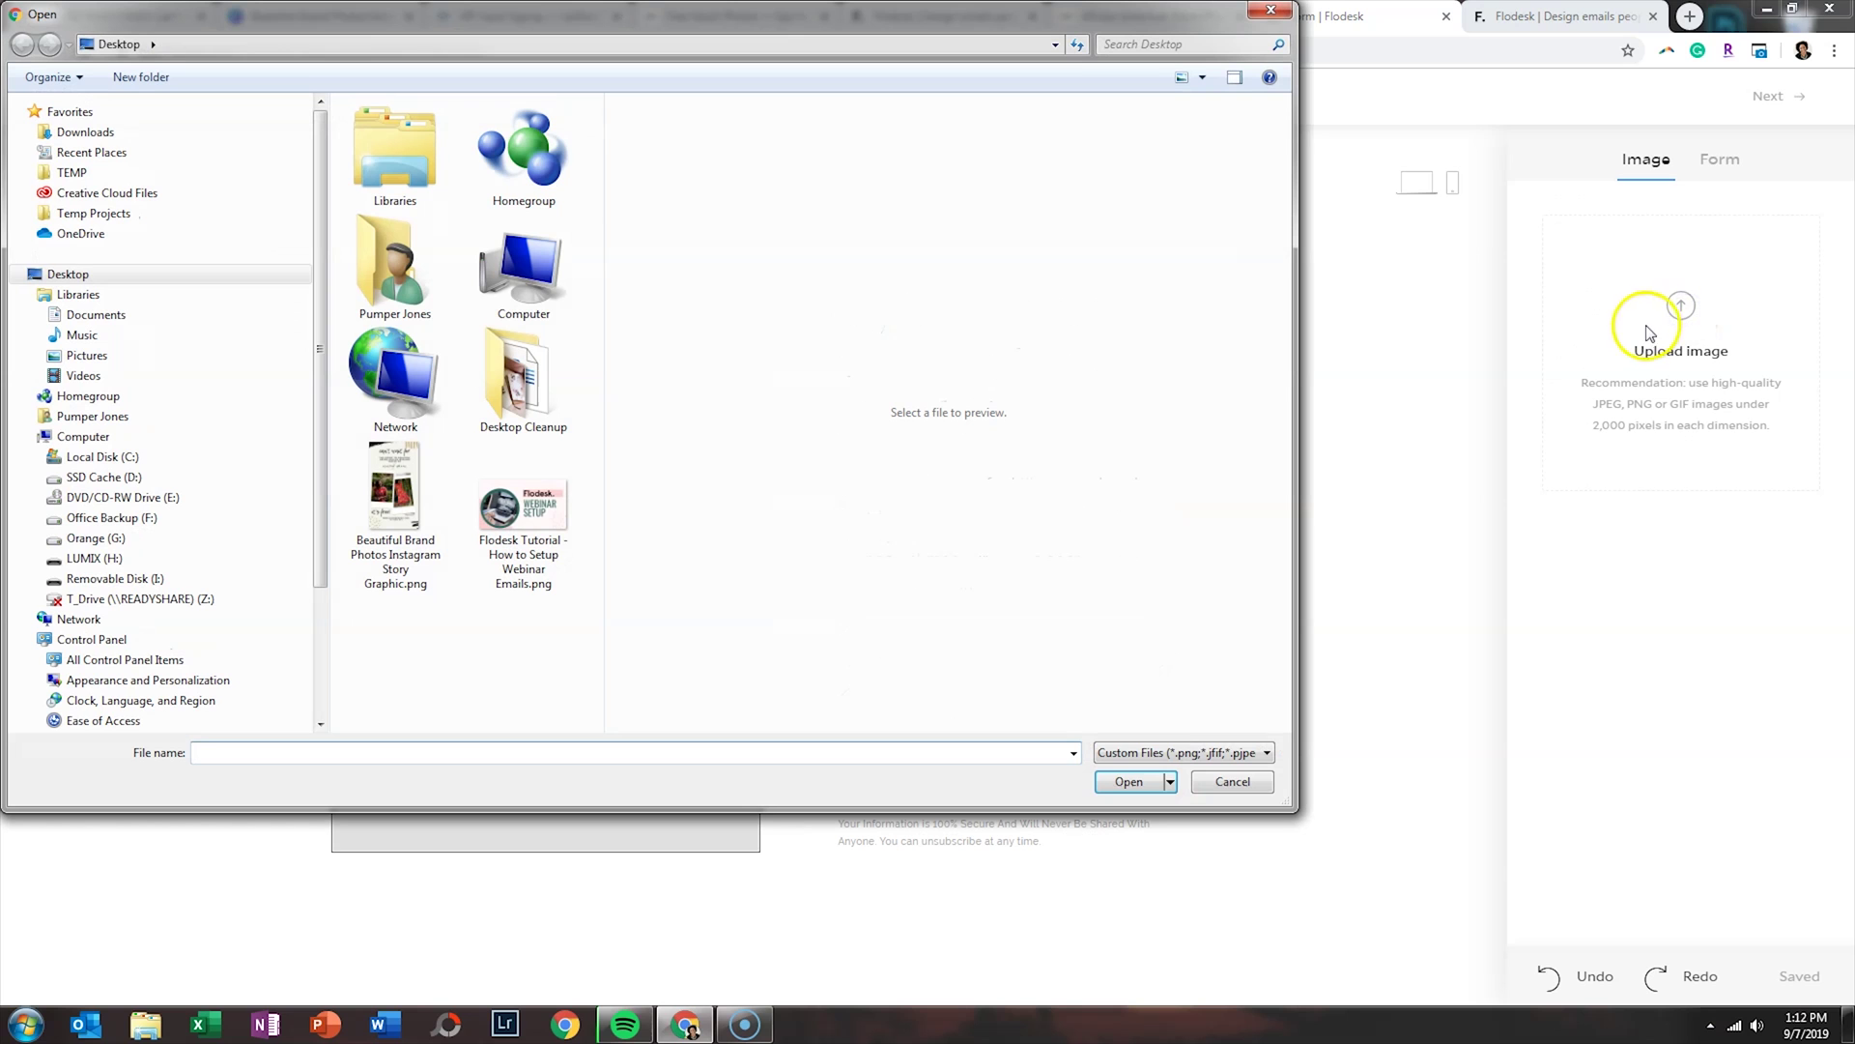
{"action": "left_click", "coordinate": [1247, 785]}
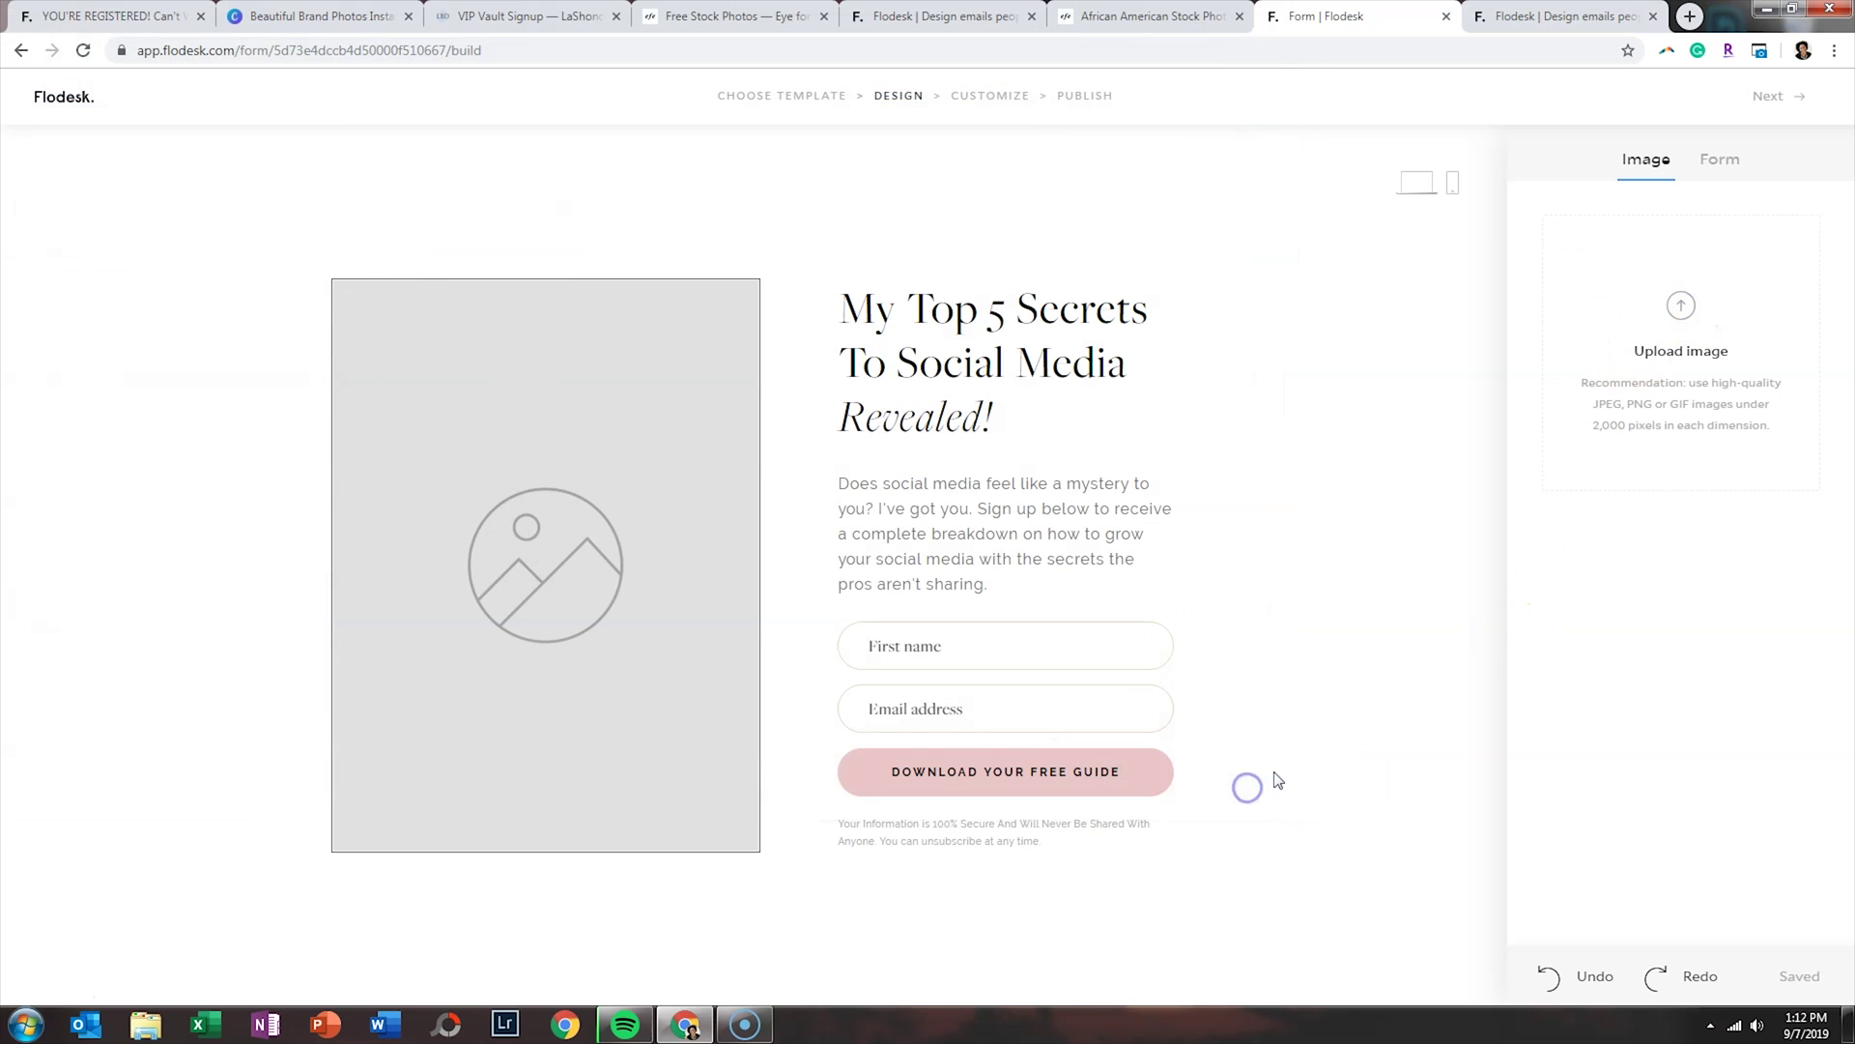
{"action": "left_click", "coordinate": [986, 368]}
{"action": "left_click", "coordinate": [931, 531]}
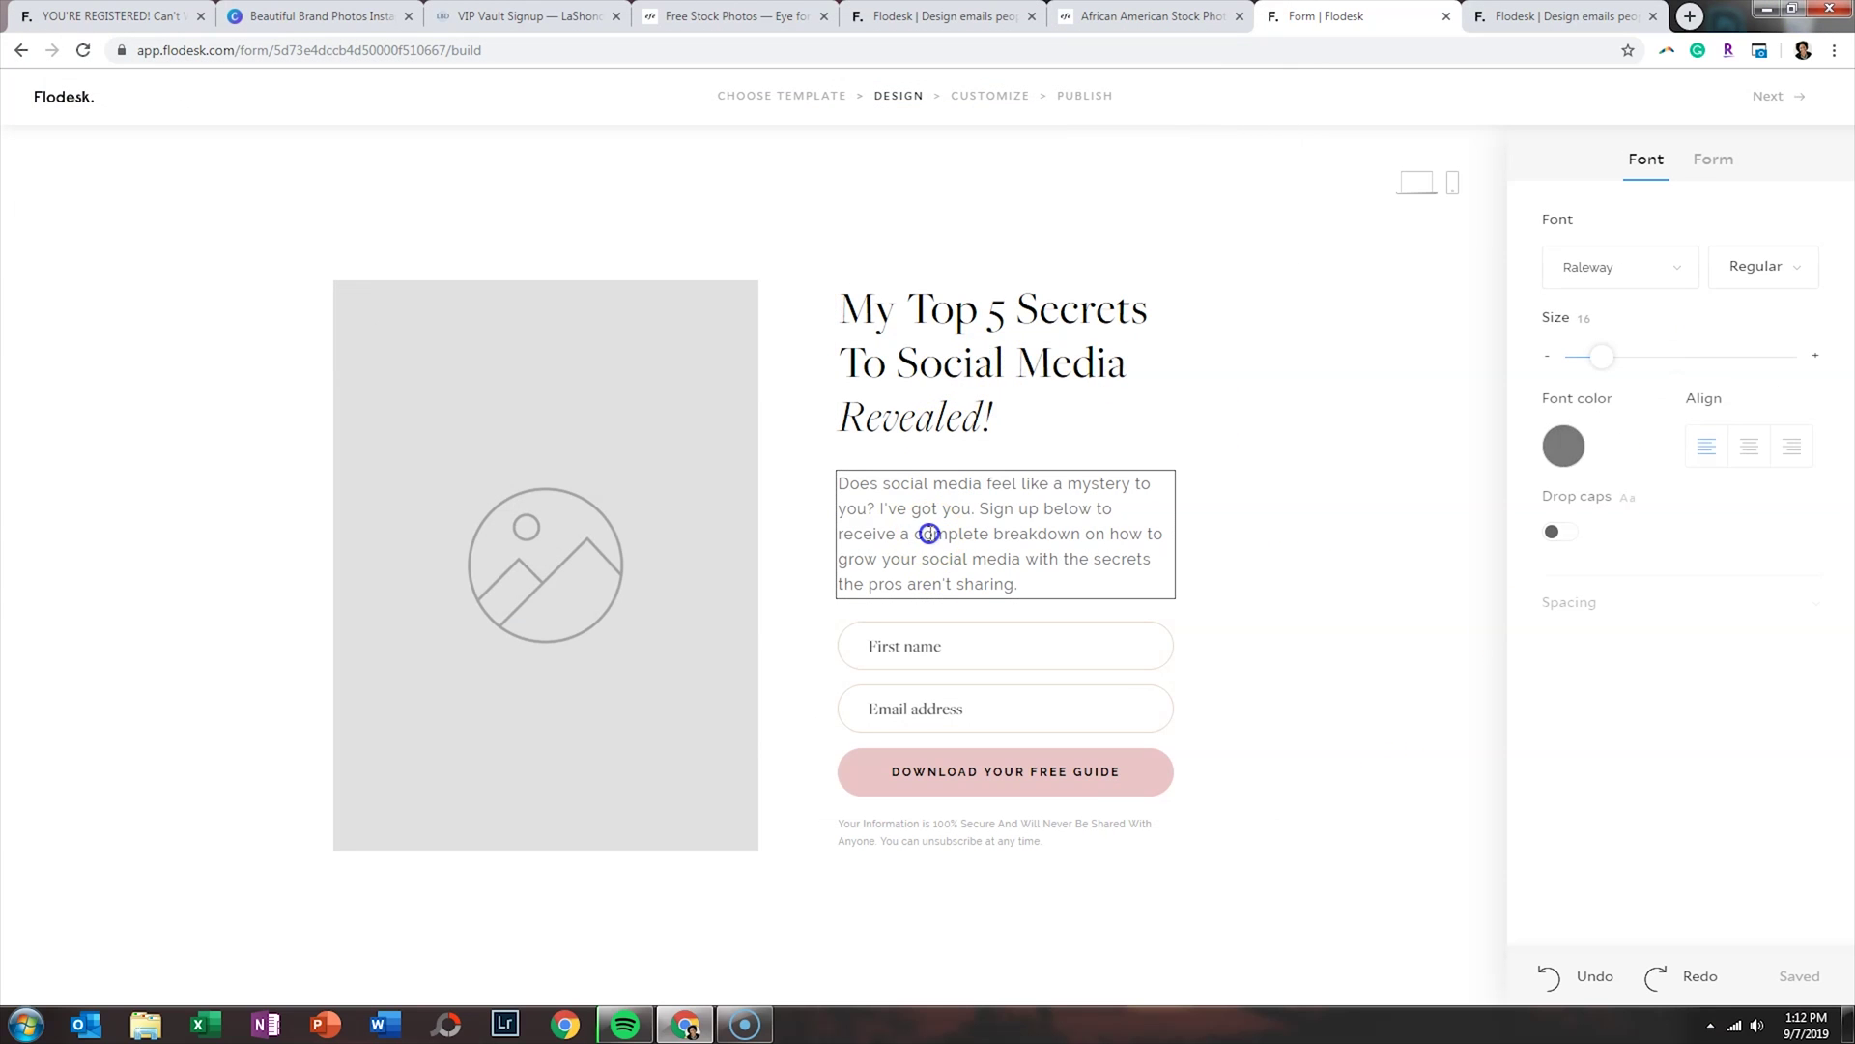
{"action": "left_click", "coordinate": [944, 658]}
{"action": "left_click", "coordinate": [944, 708]}
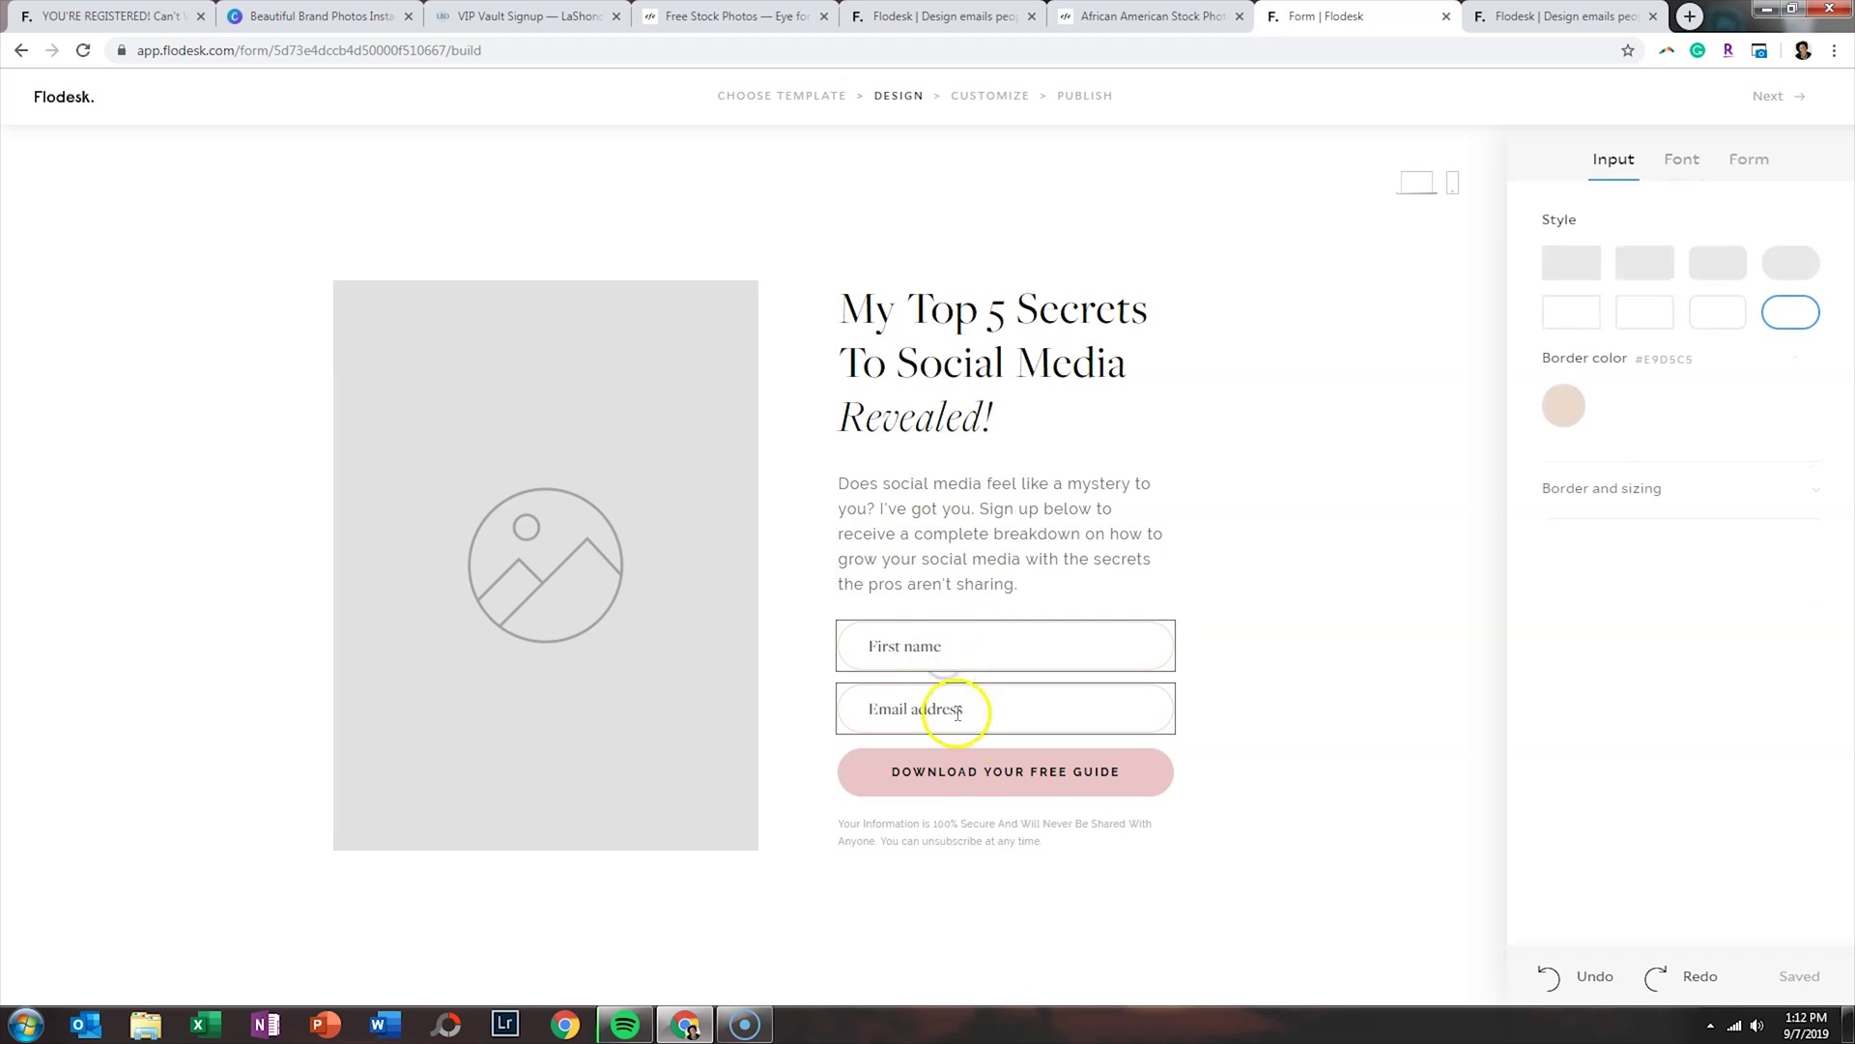
{"action": "left_click", "coordinate": [961, 770]}
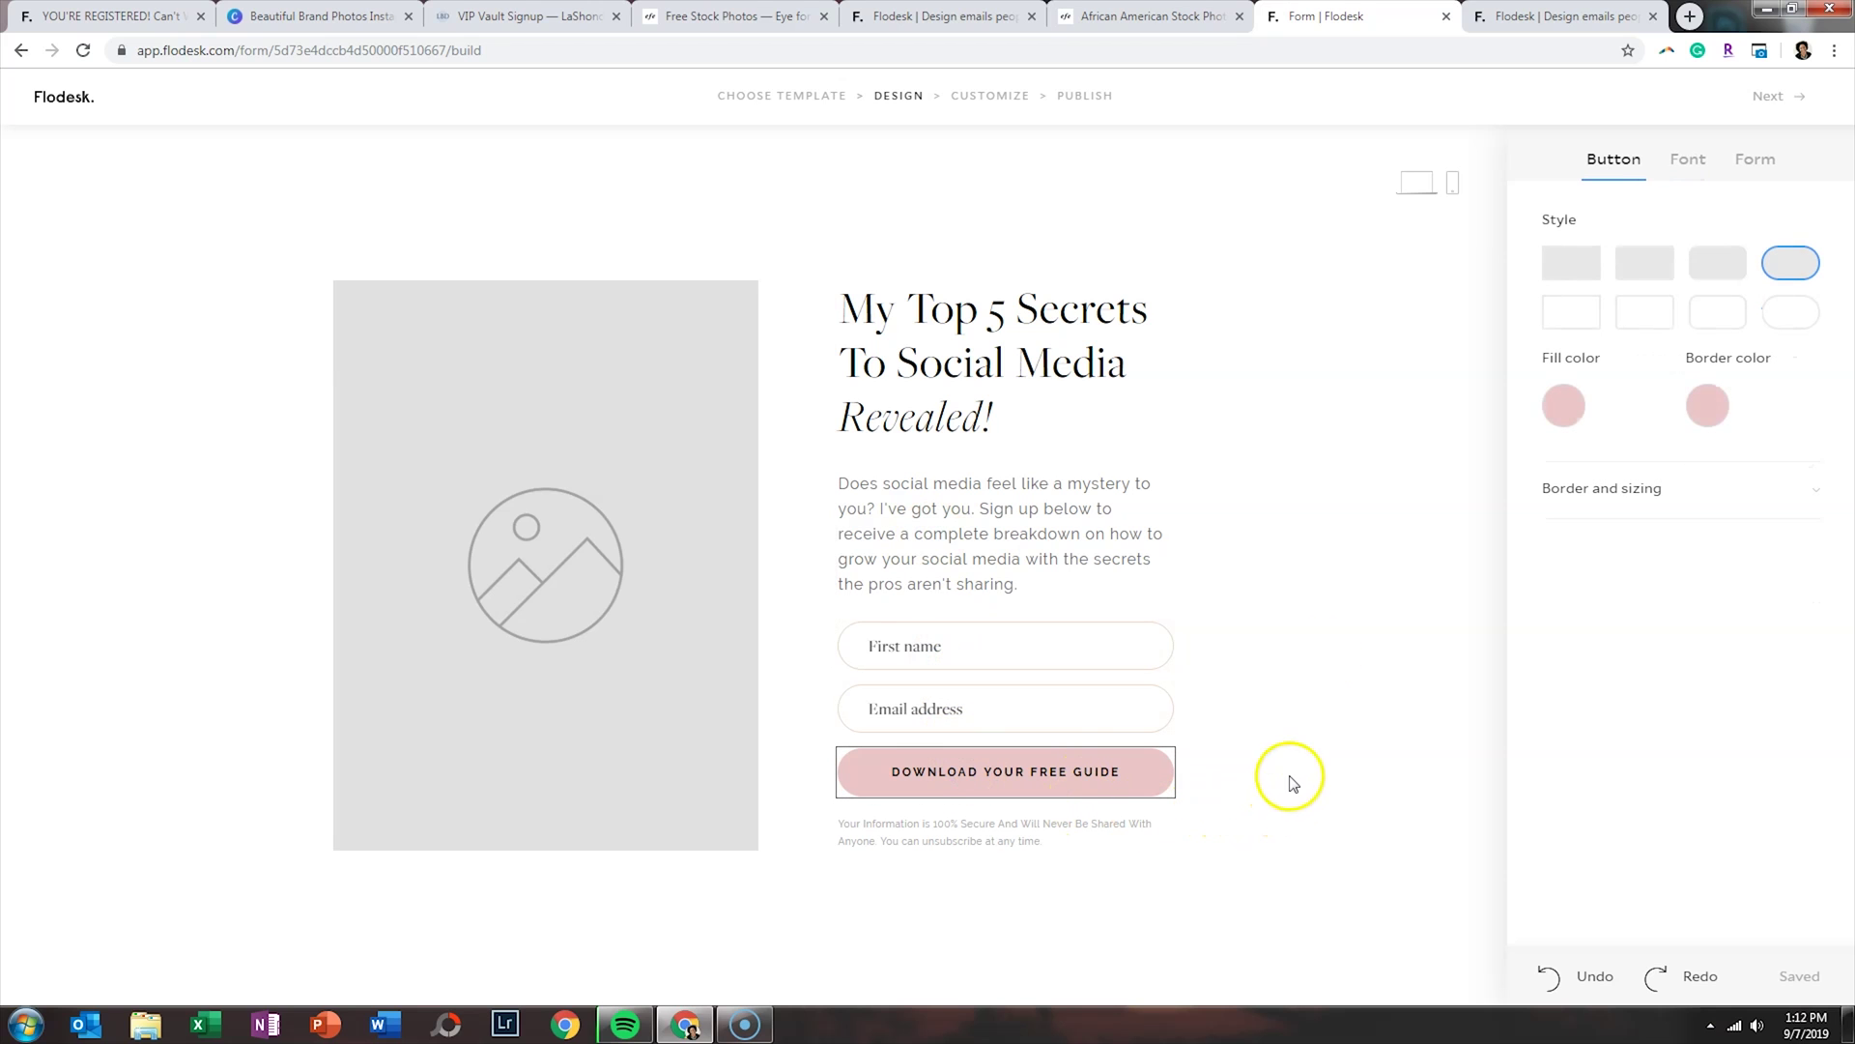
Keep new-subscriber notifications enabled and set the form to display a success message after submission, checking the URL redirect option as well.
{"action": "left_click", "coordinate": [991, 95]}
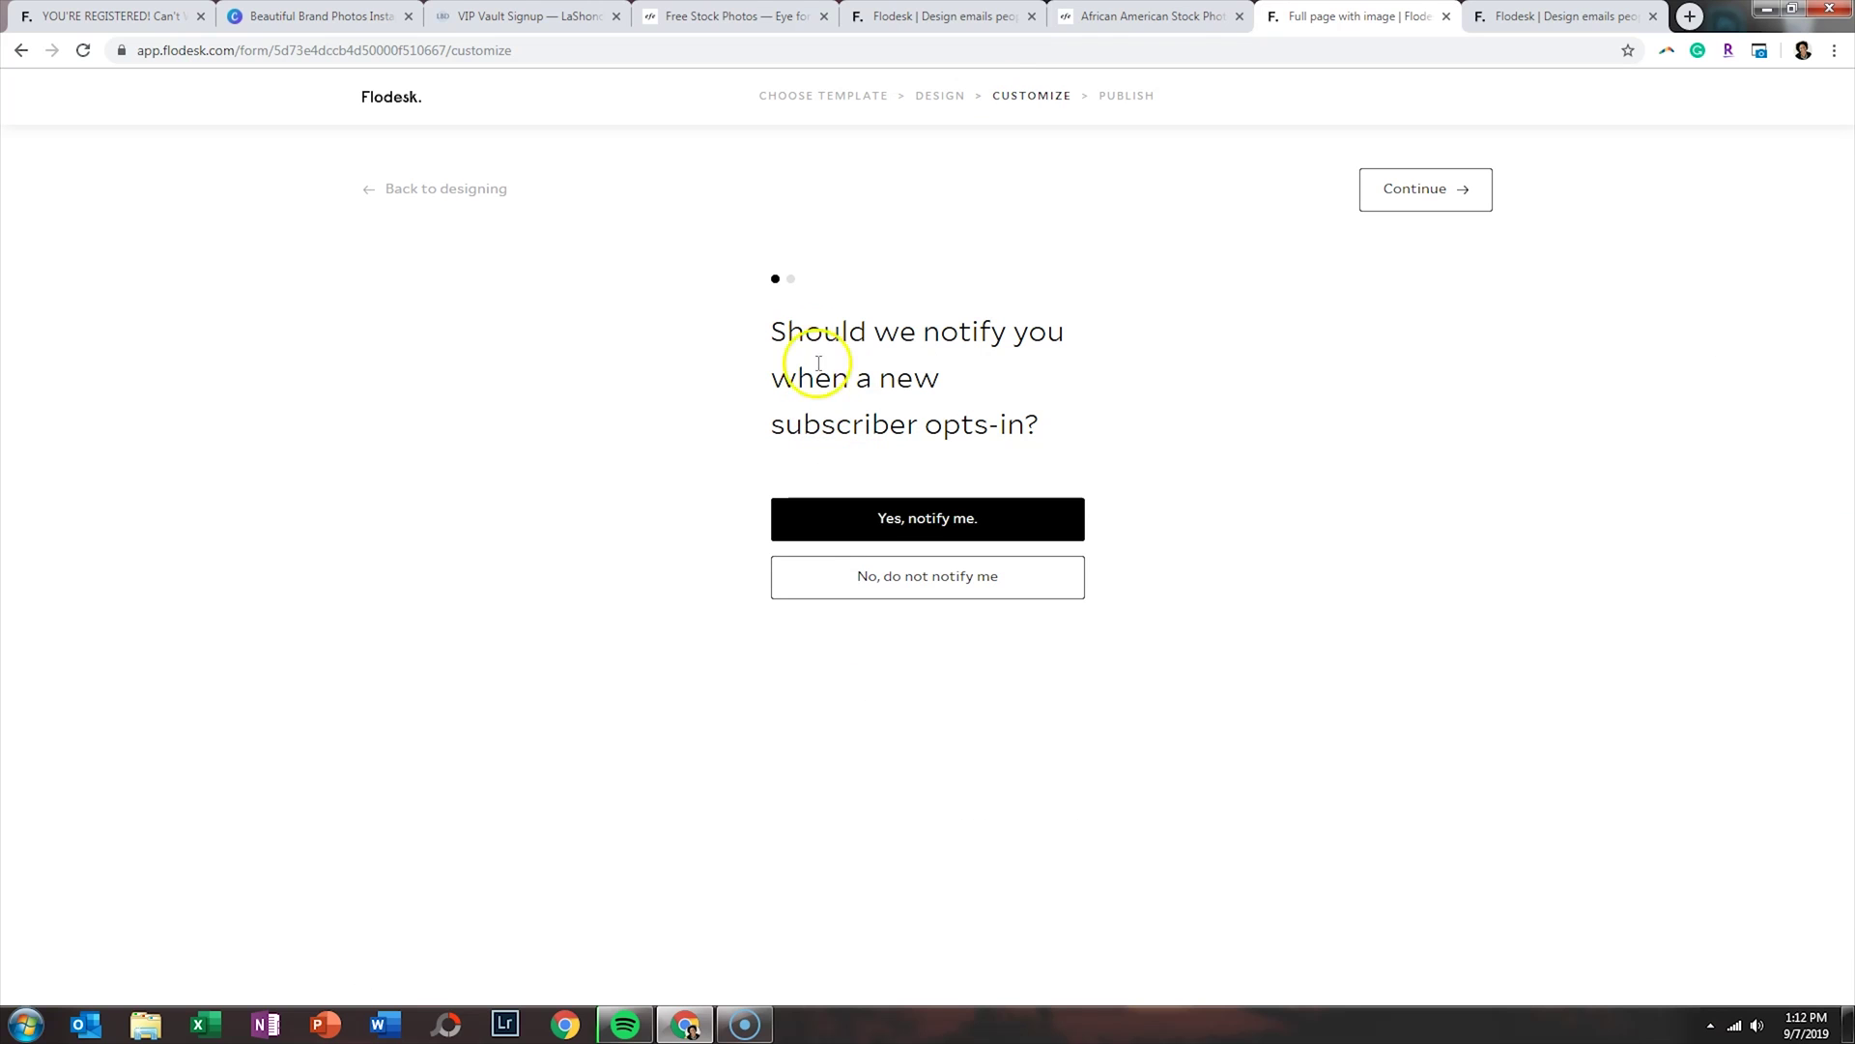
{"action": "left_click", "coordinate": [1431, 181]}
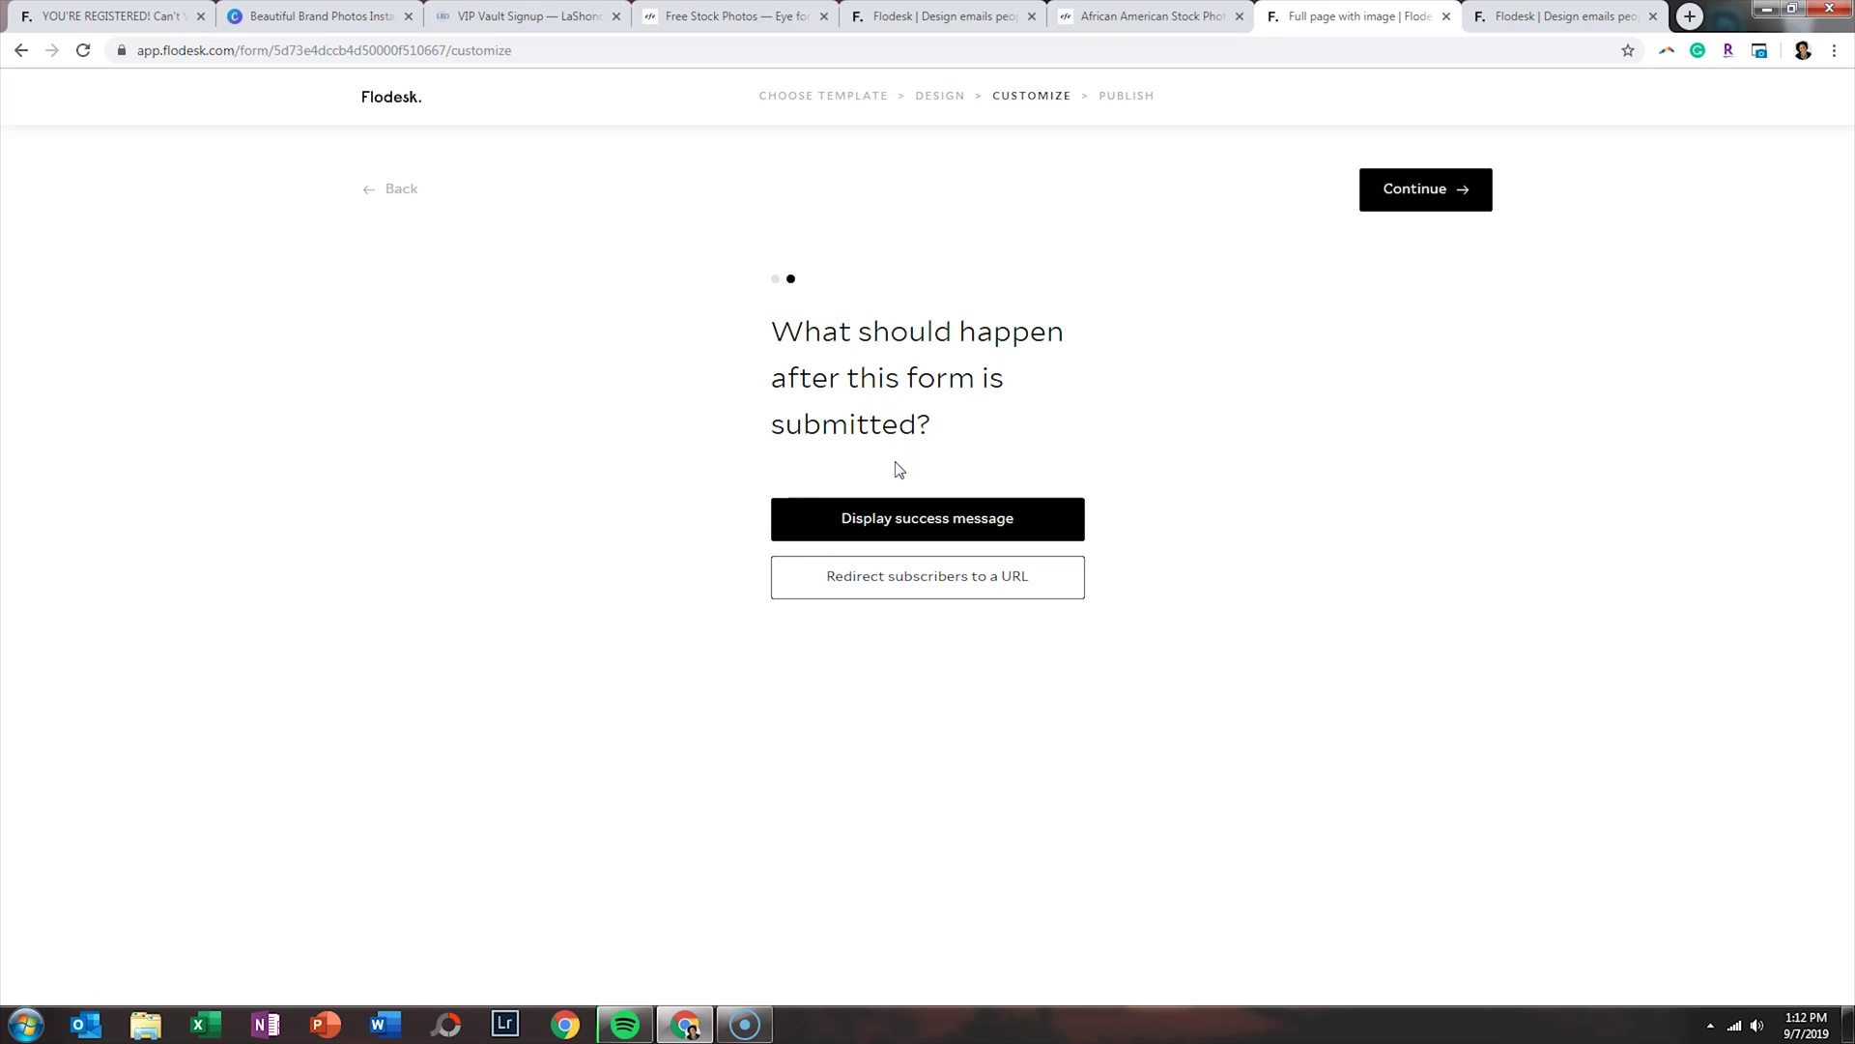
{"action": "left_click", "coordinate": [795, 541]}
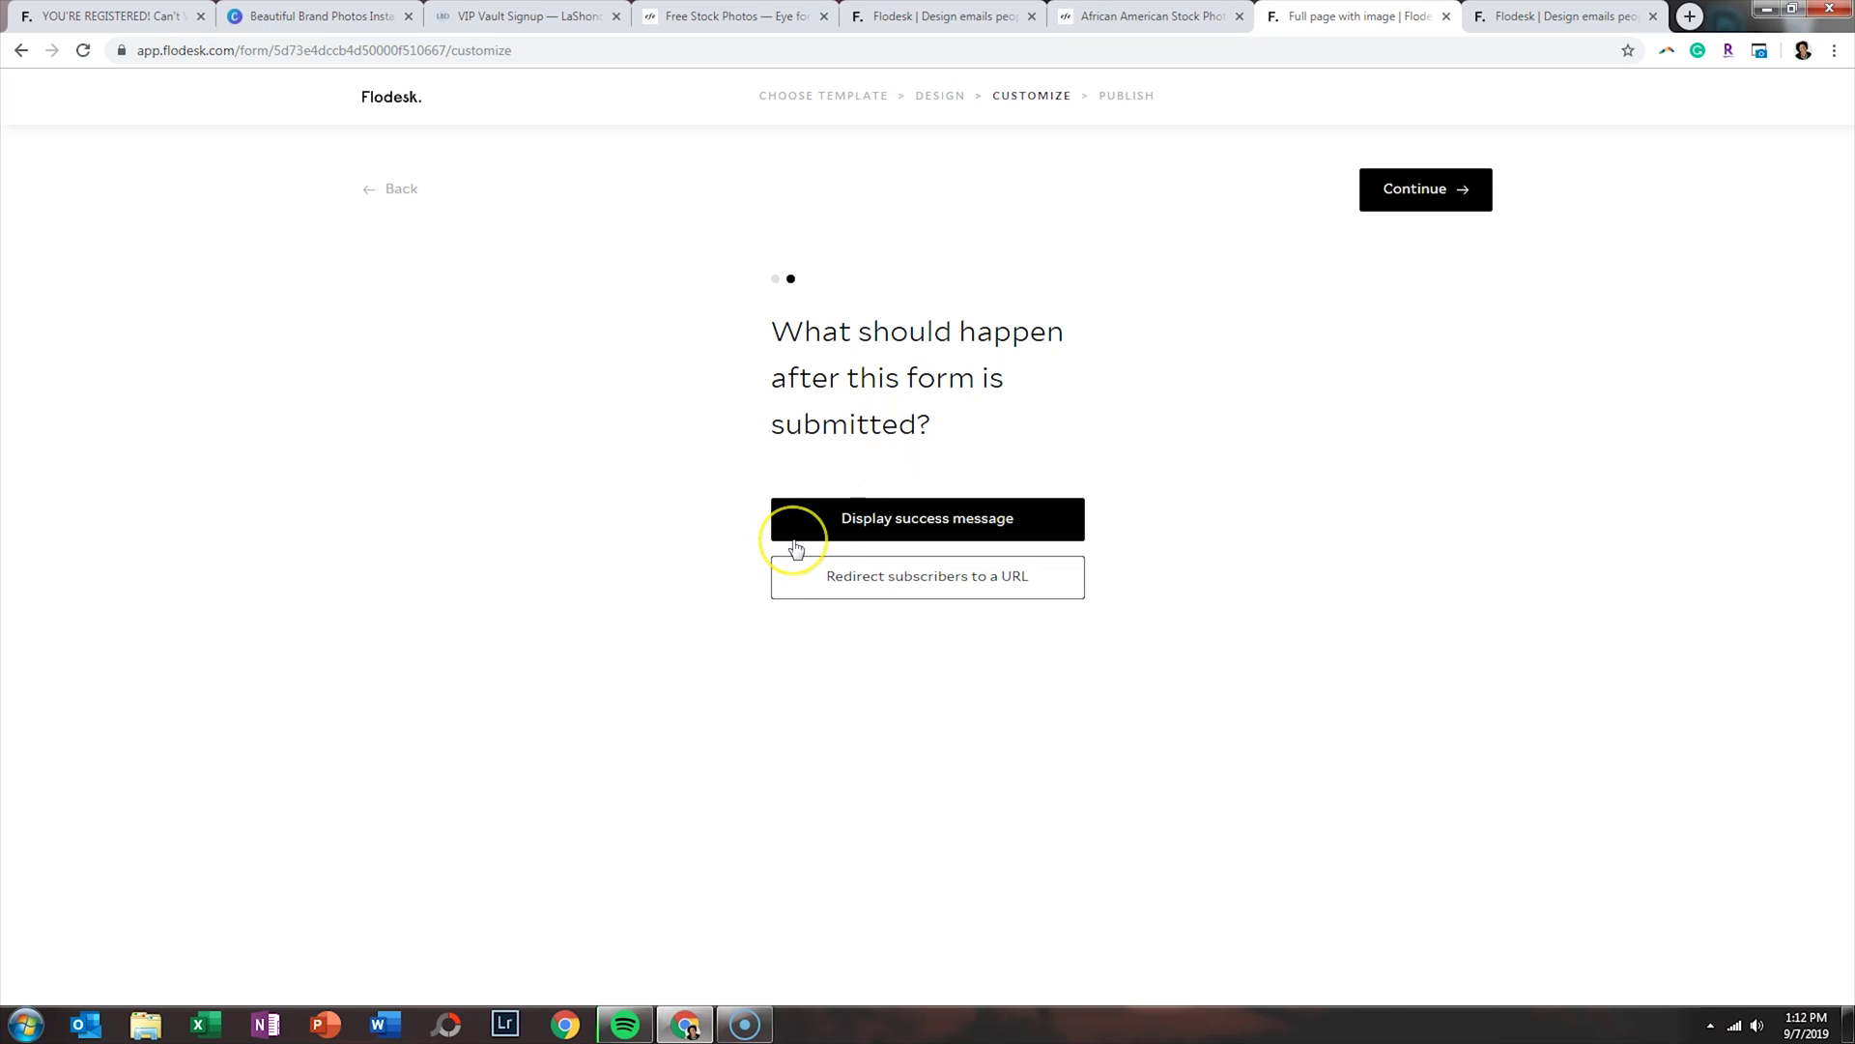
{"action": "left_click", "coordinate": [692, 510]}
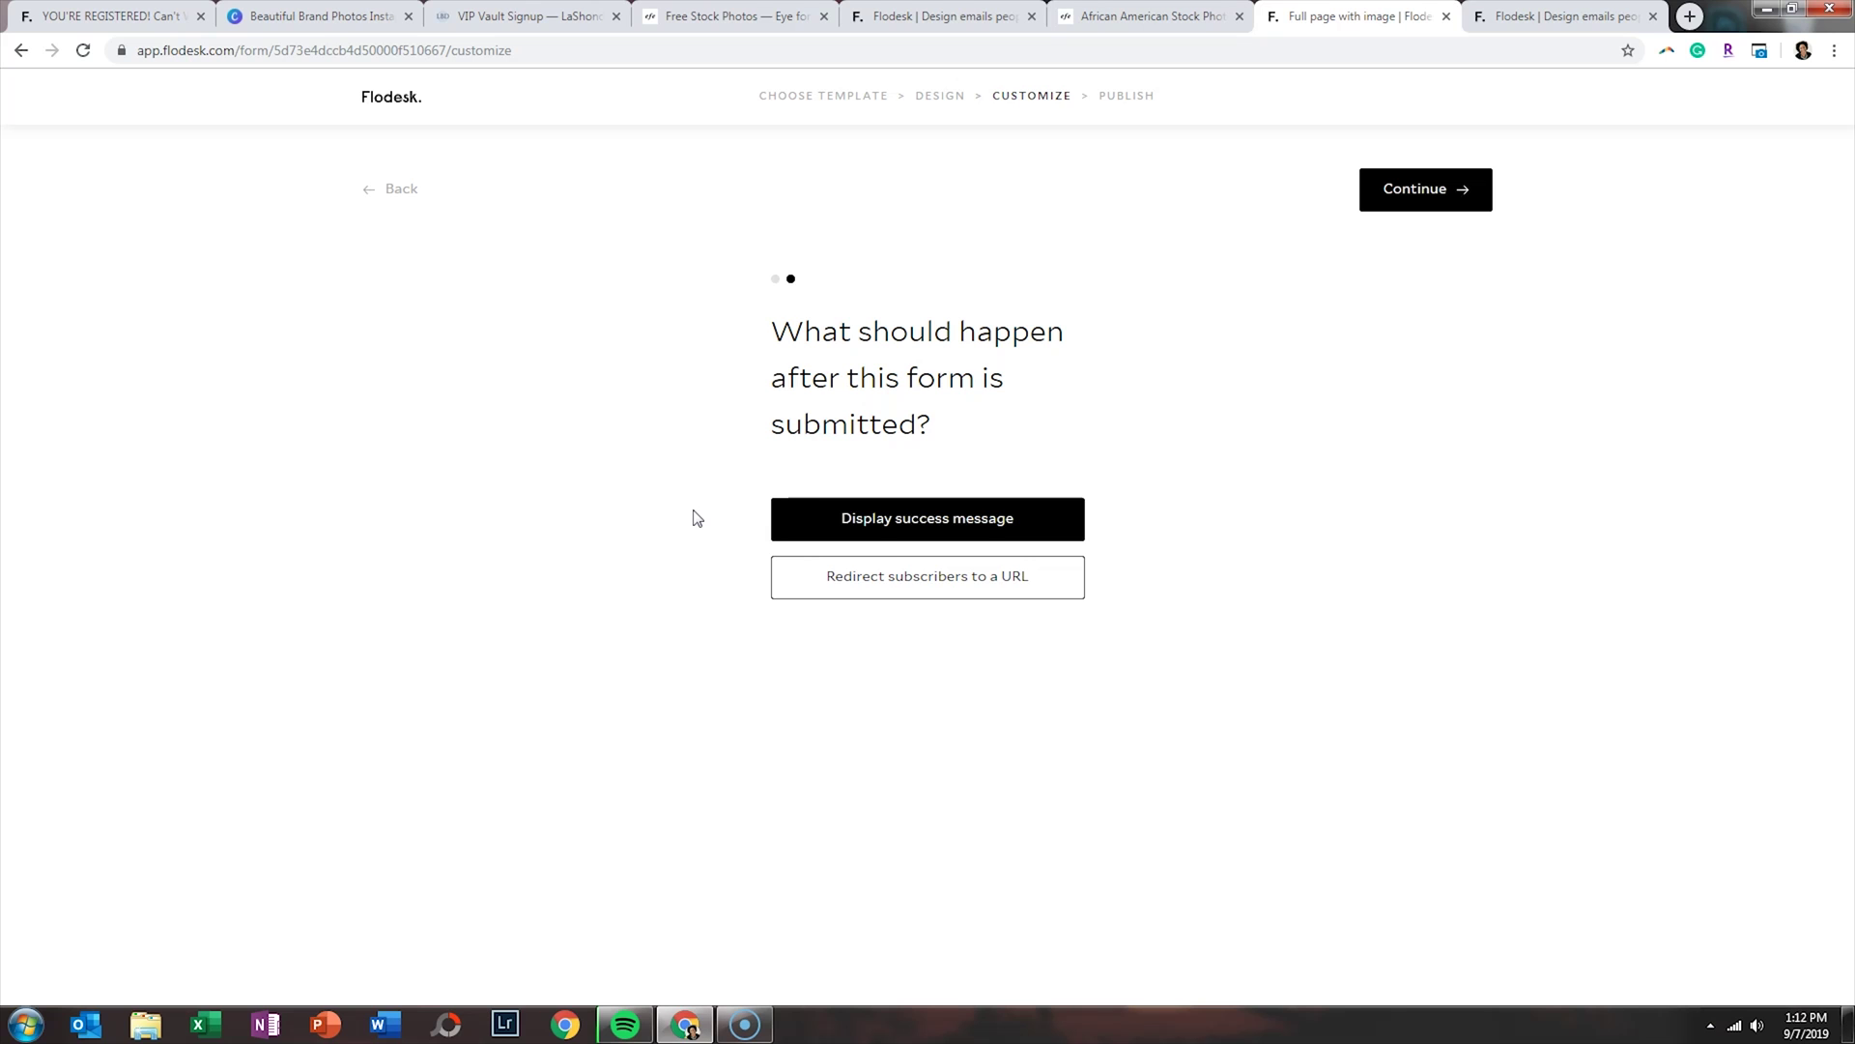
{"action": "left_click", "coordinate": [820, 580]}
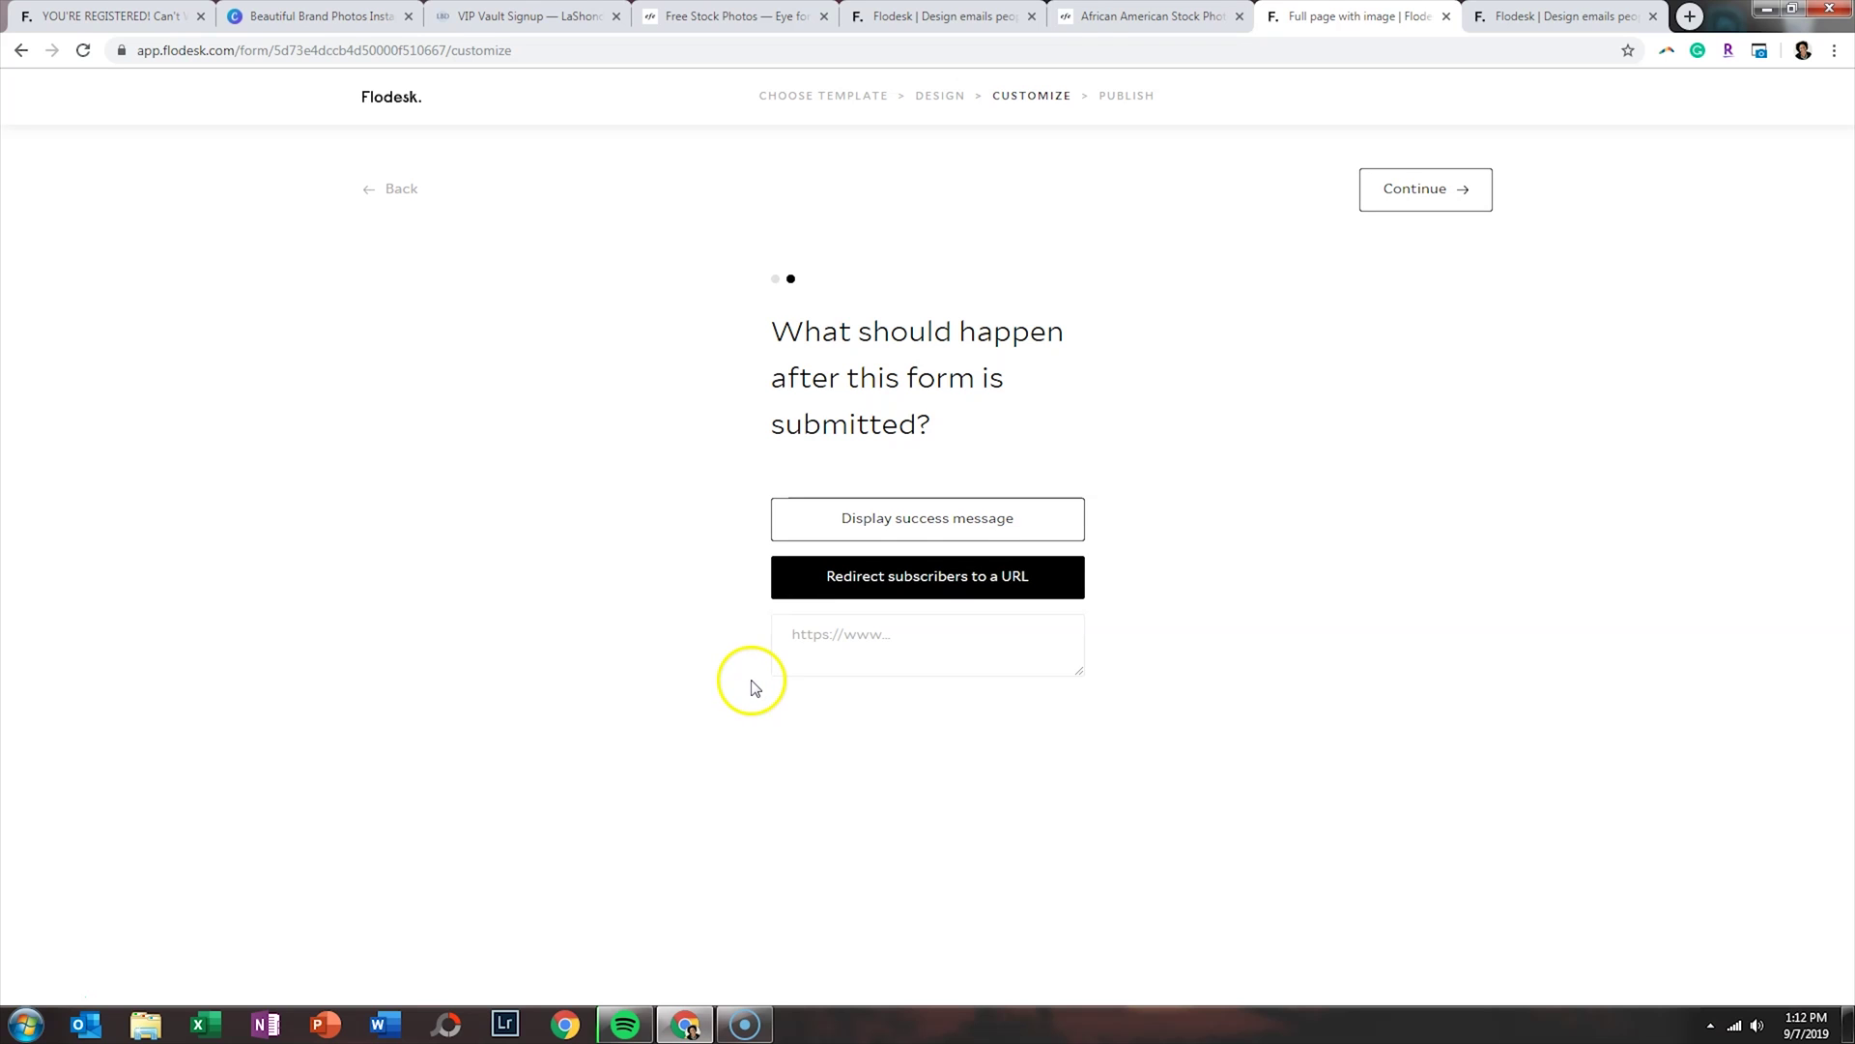
{"action": "left_click", "coordinate": [816, 652]}
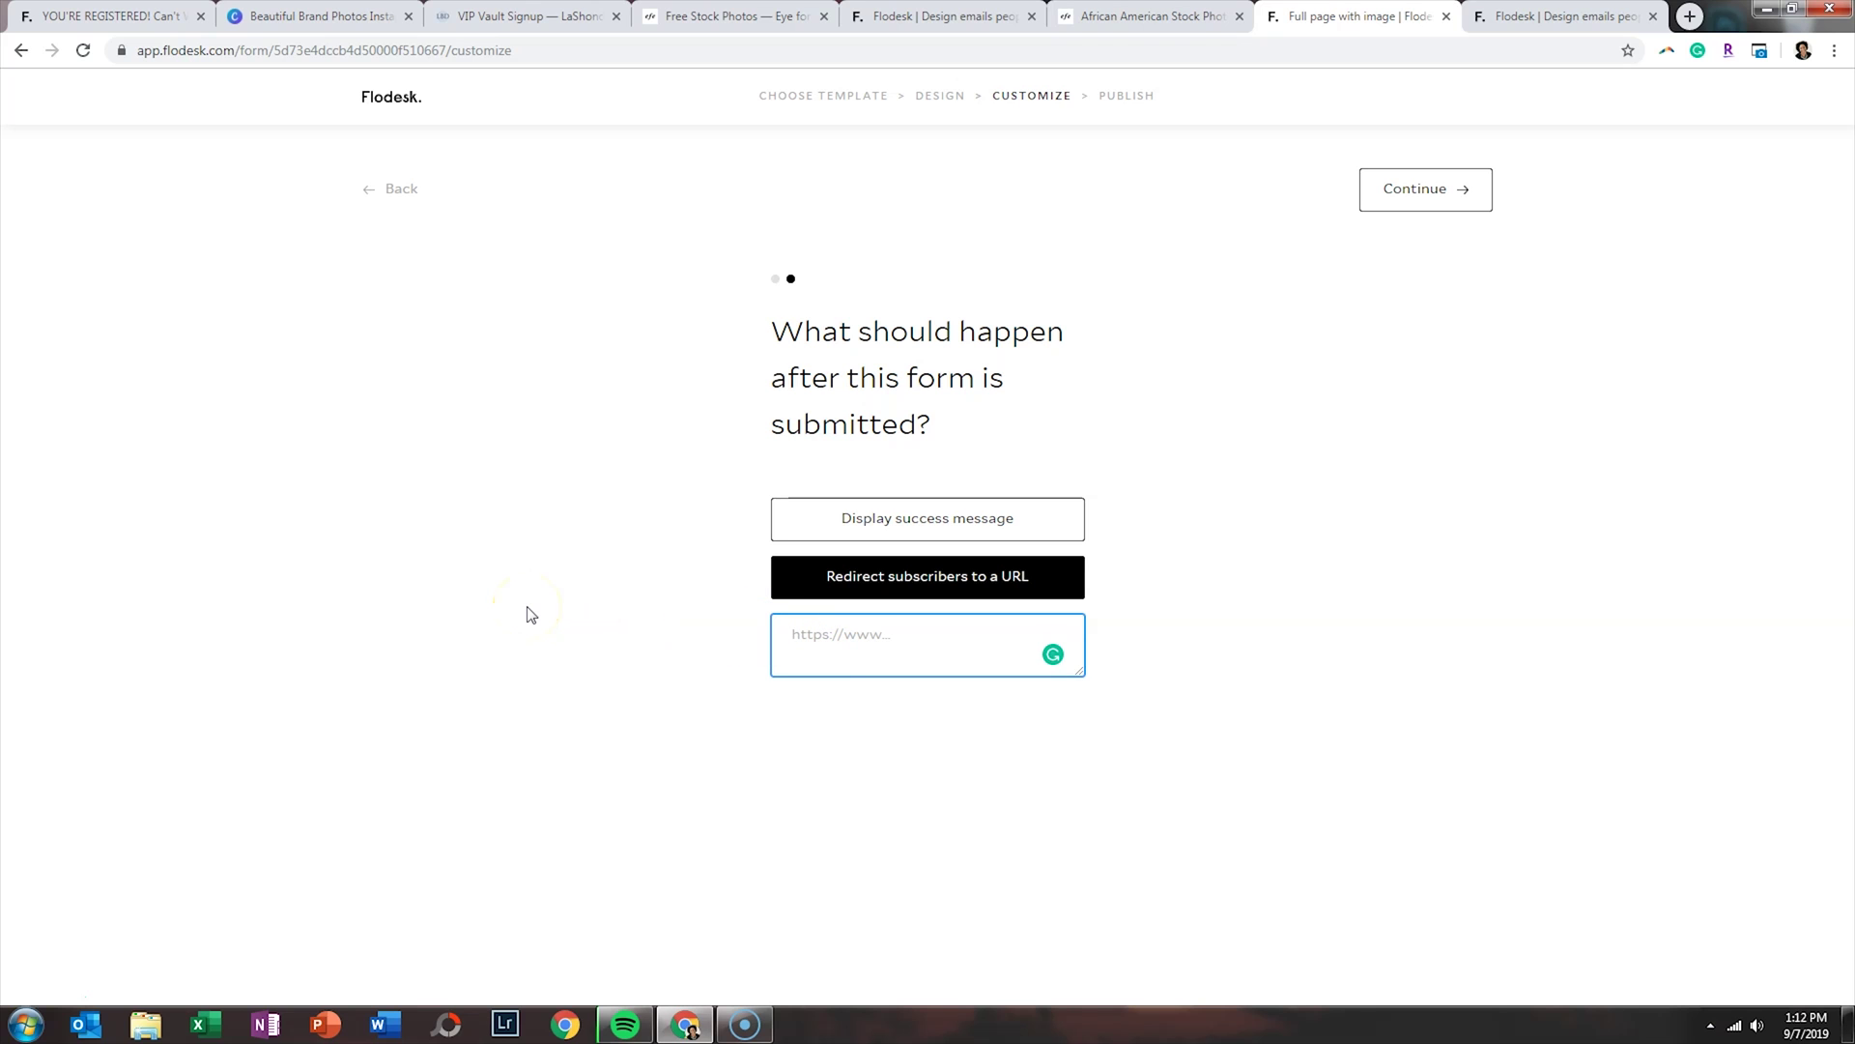
{"action": "left_click", "coordinate": [825, 521]}
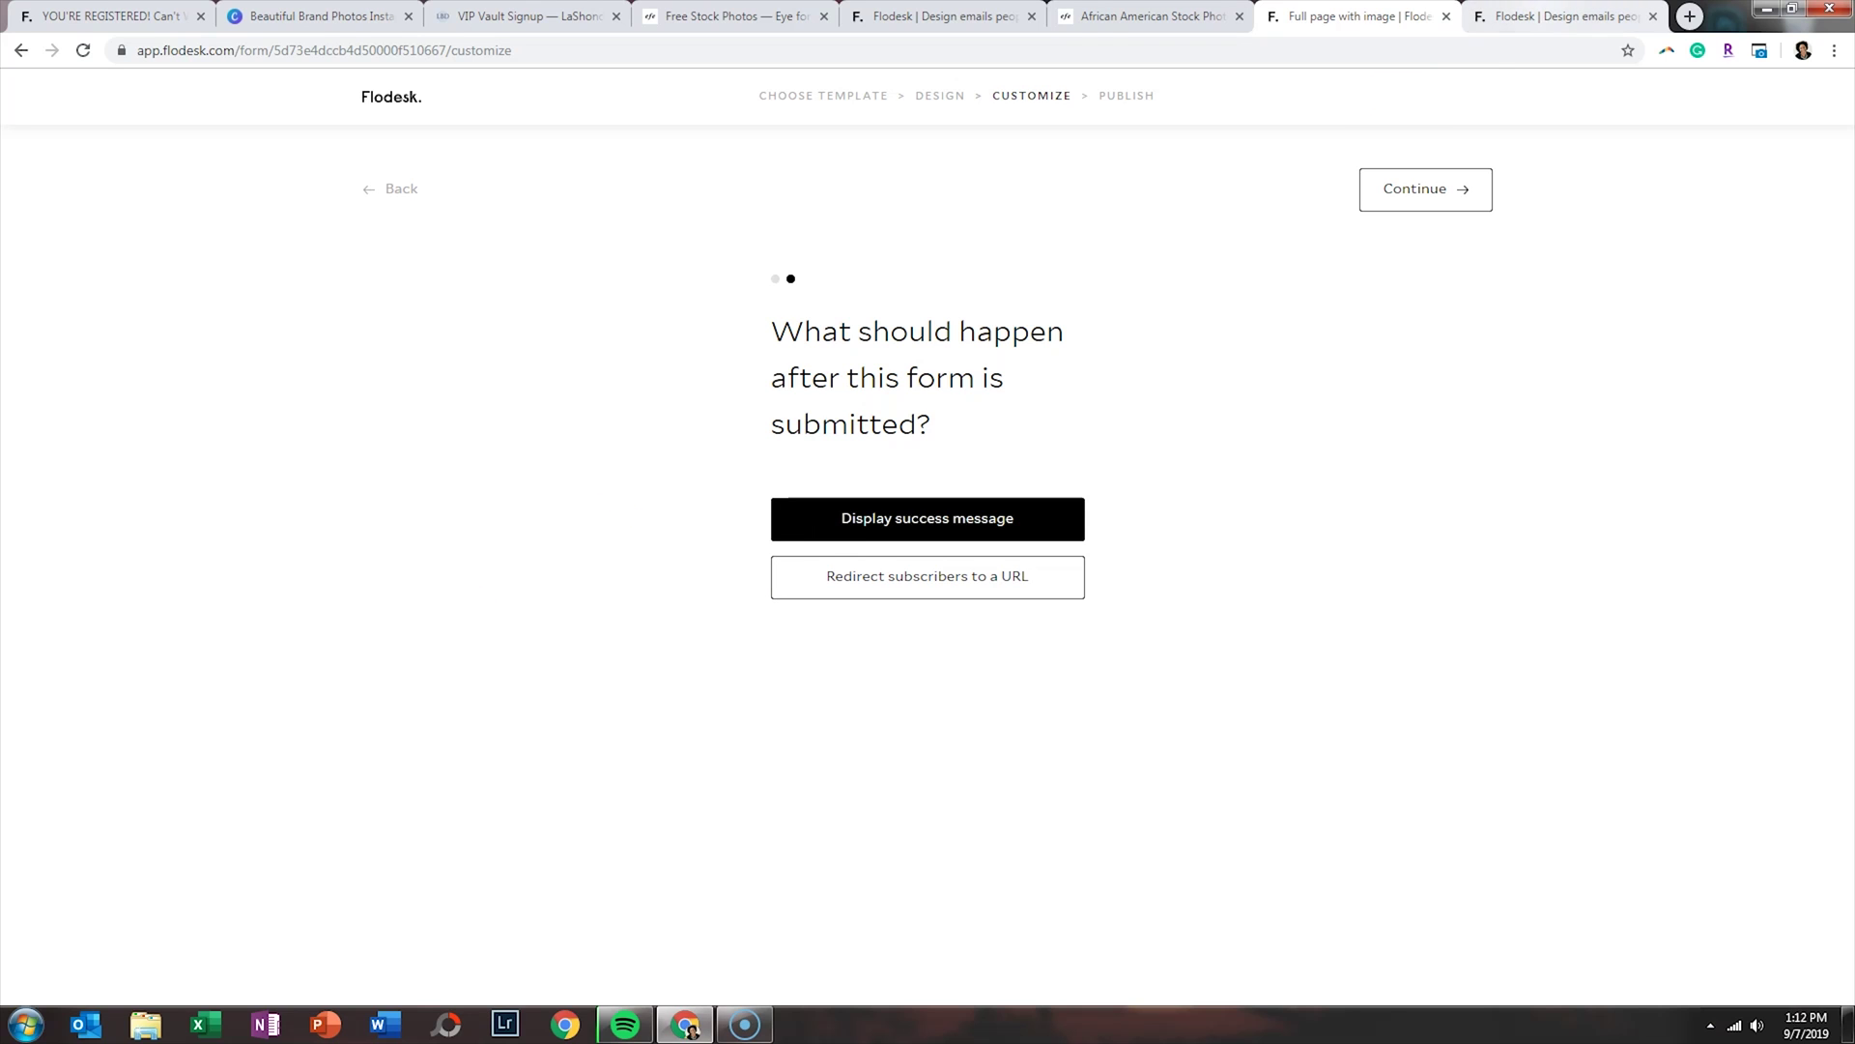
Check the published webinar sign-up page, and leave the new form's customization for the forms overview.
{"action": "left_click", "coordinate": [1556, 16]}
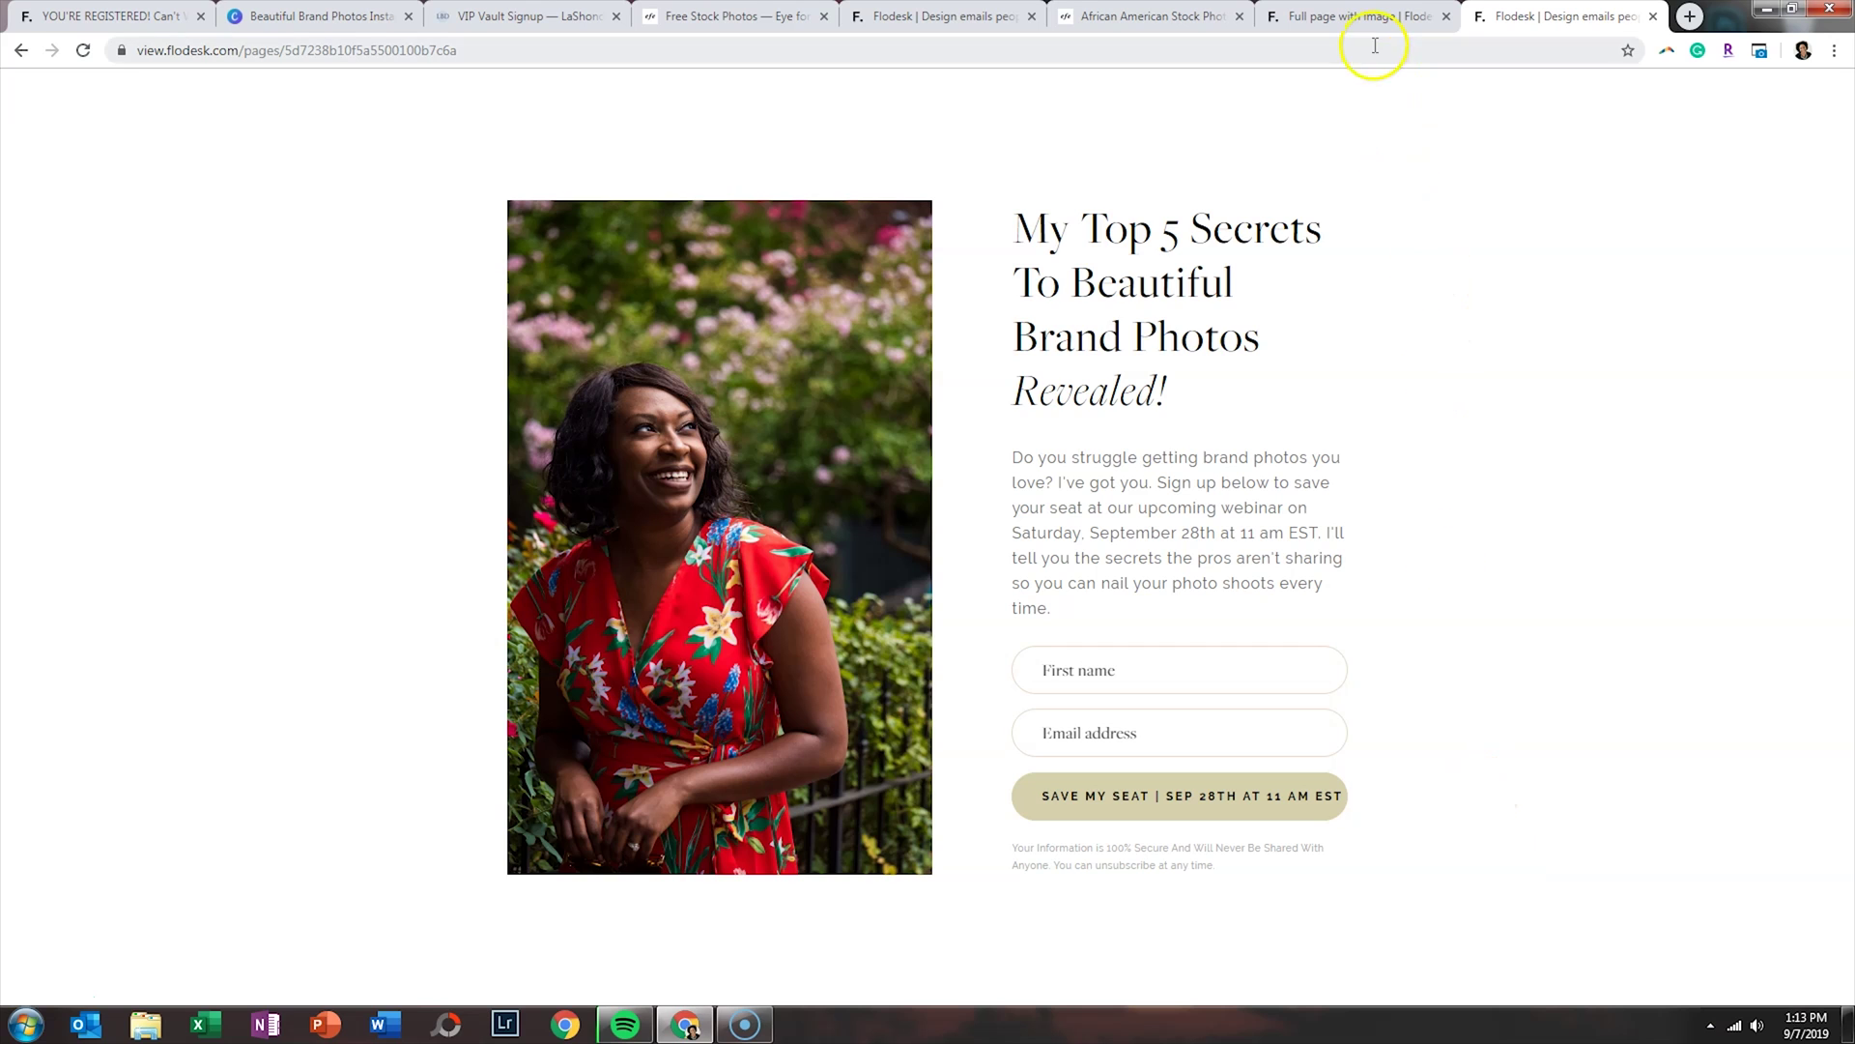
{"action": "left_click", "coordinate": [1362, 17]}
{"action": "left_click", "coordinate": [382, 93]}
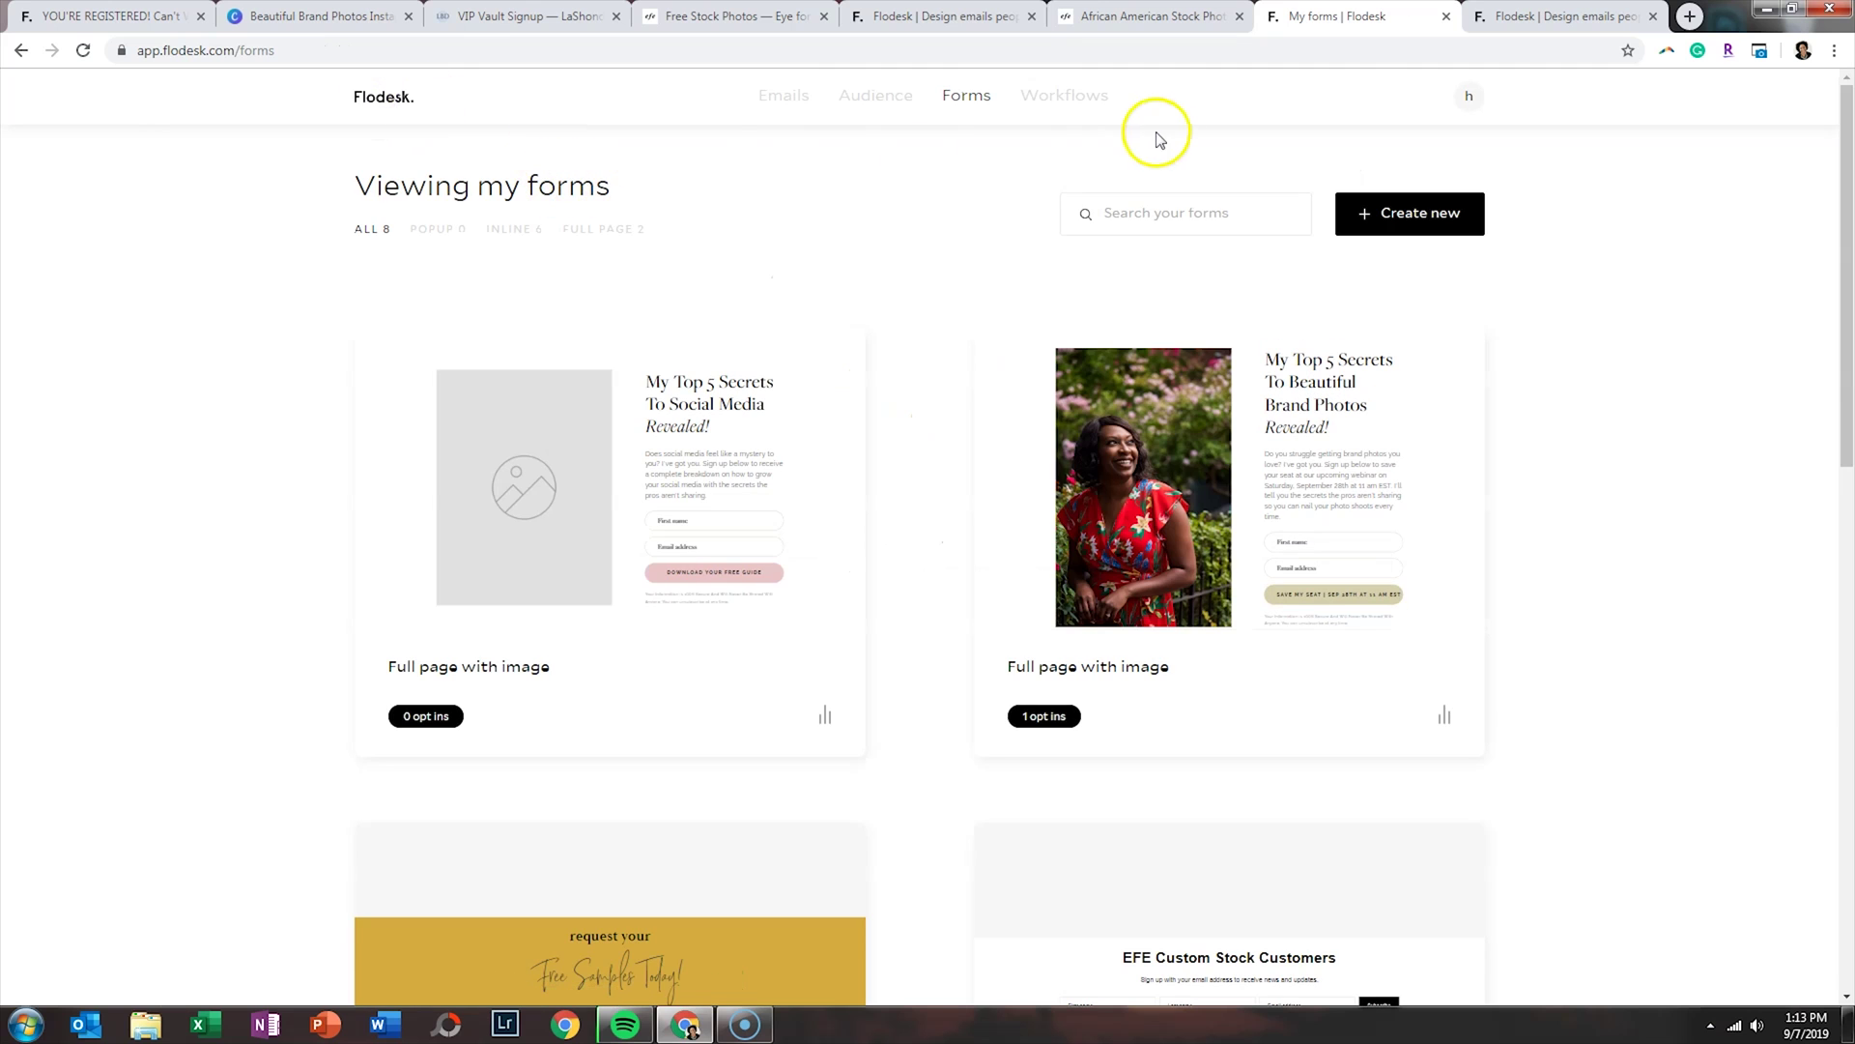
Look through the workflows and emails overviews and view the sent "Deliver your freebie" webinar email in the browser.
{"action": "left_click", "coordinate": [1090, 100]}
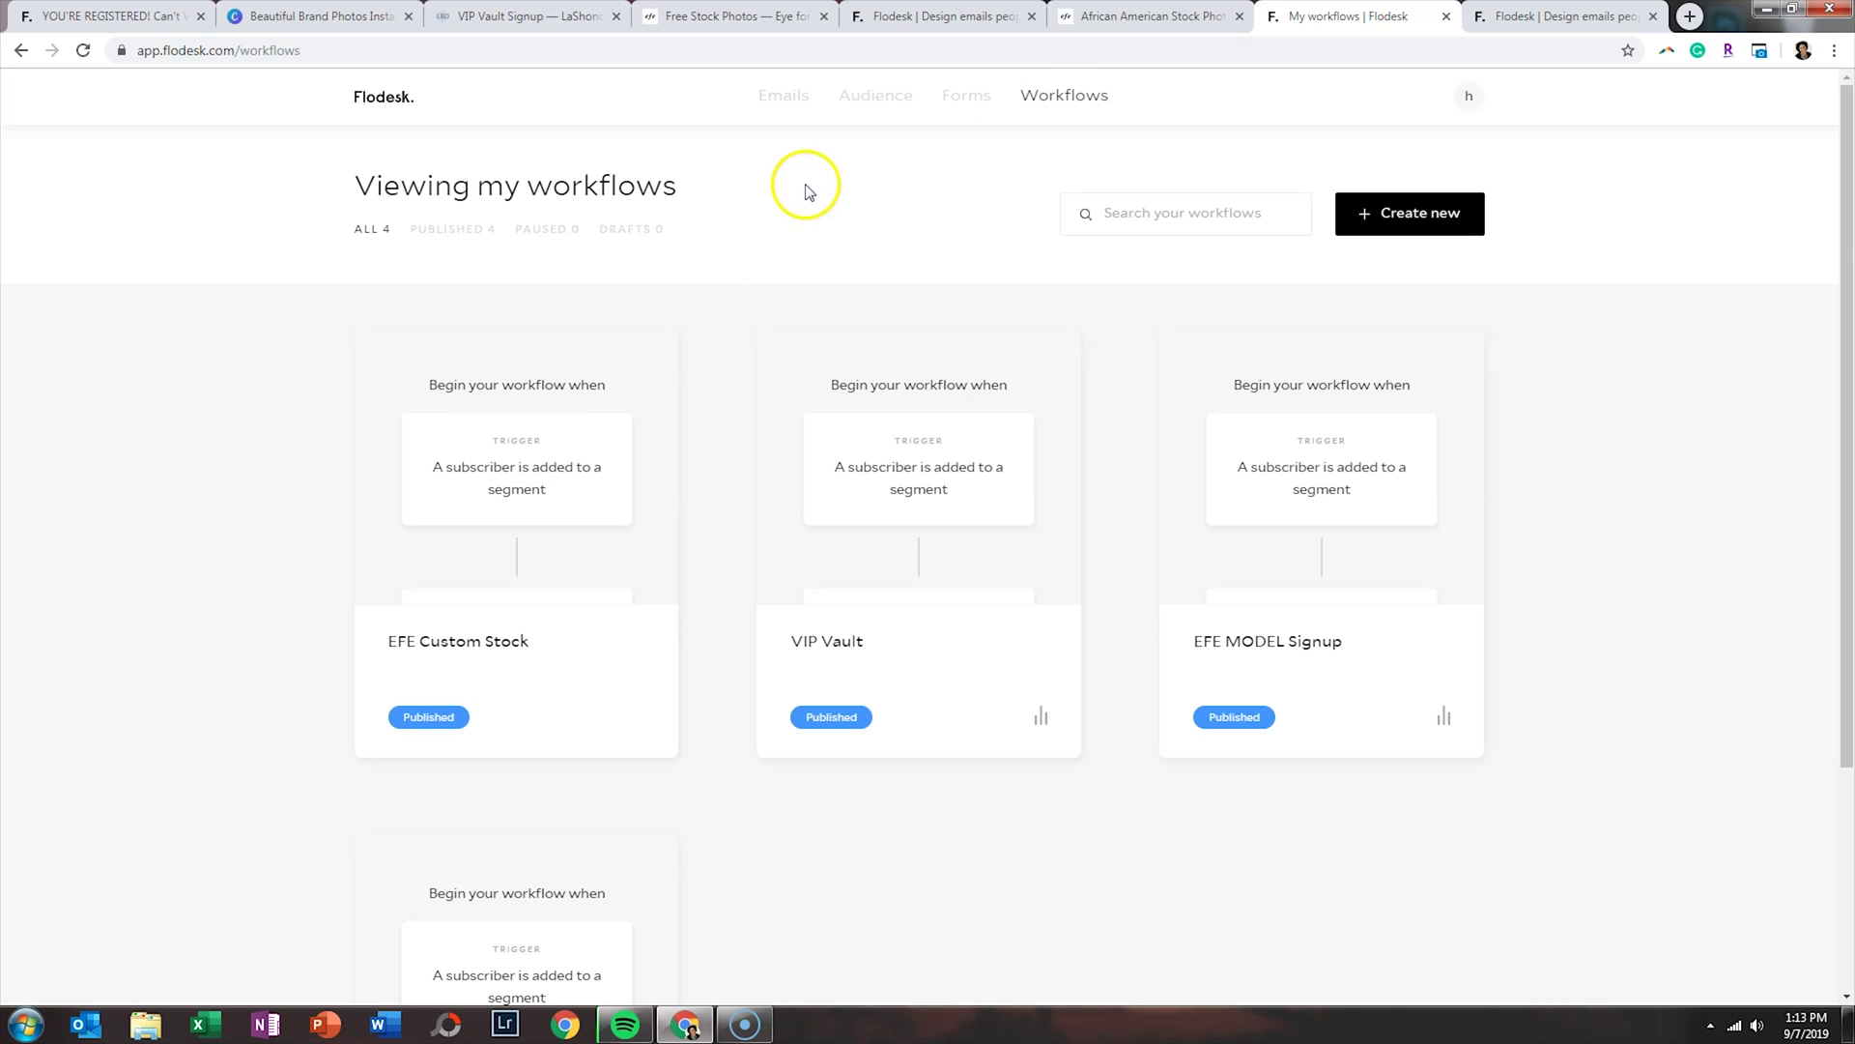
{"action": "left_click", "coordinate": [812, 101]}
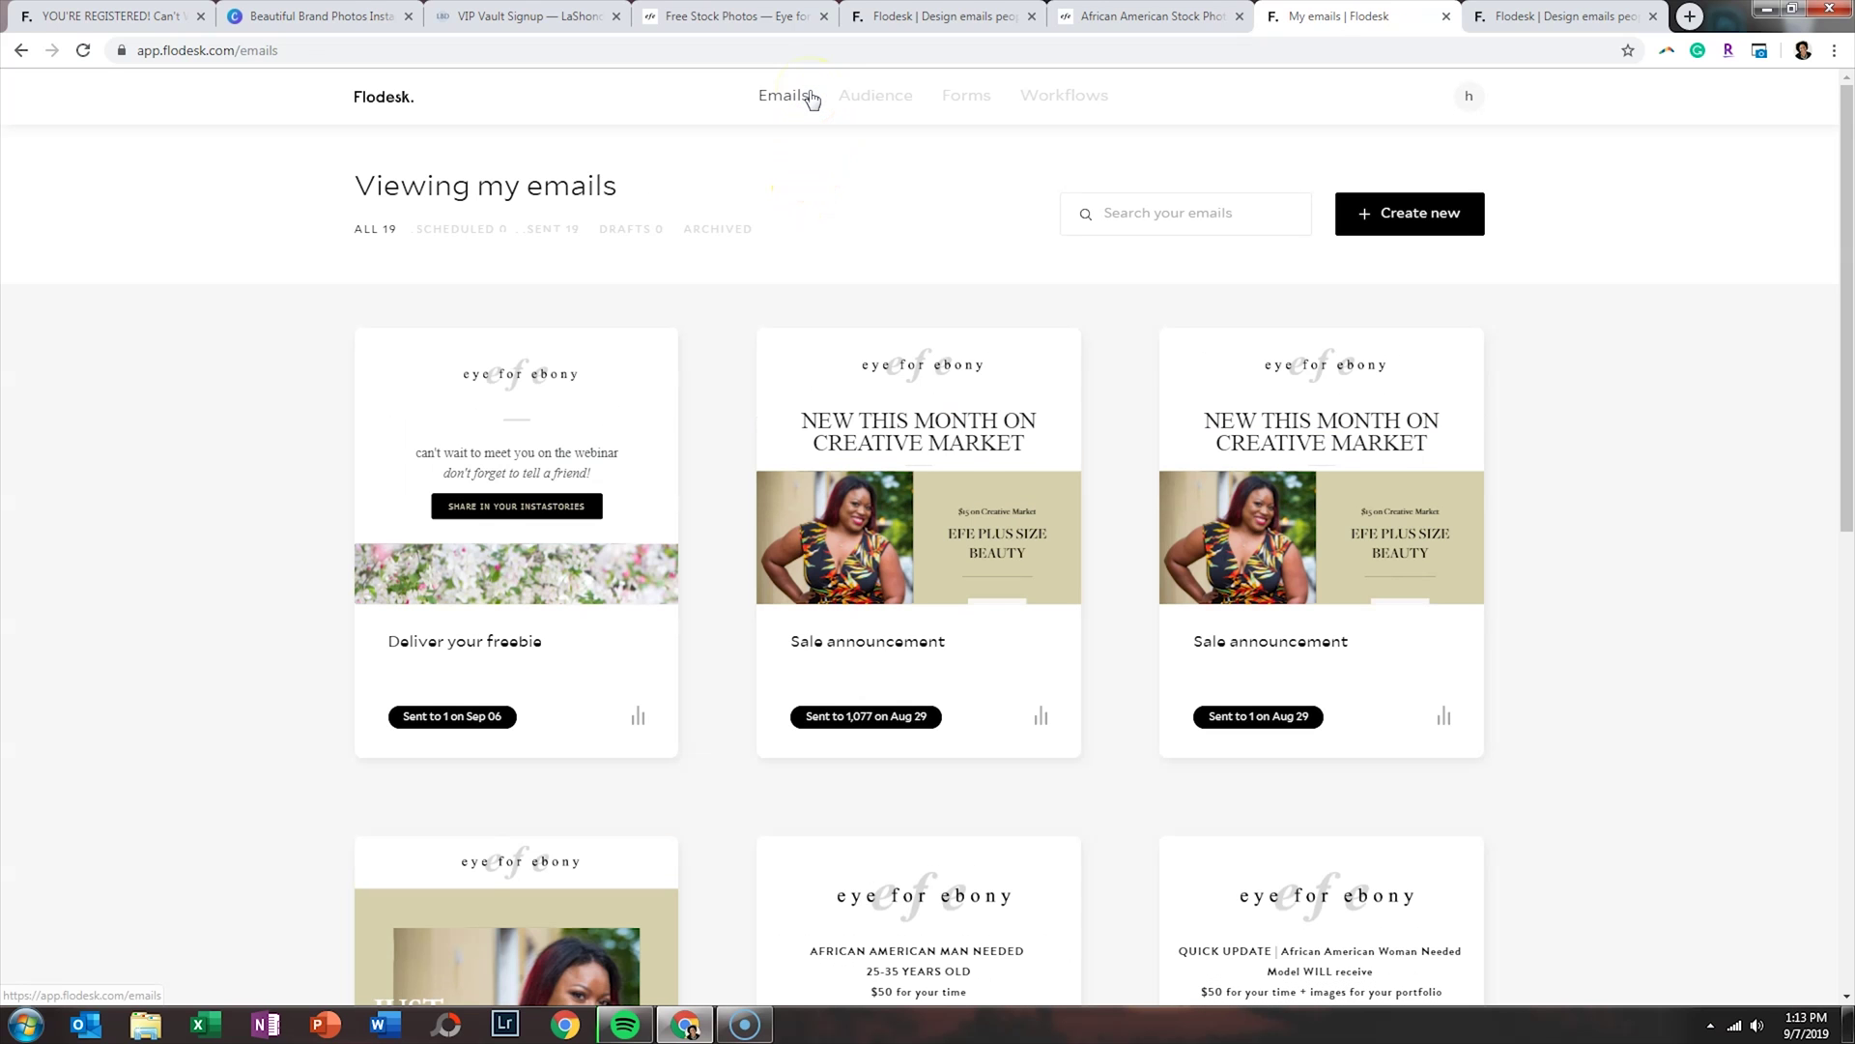
{"action": "left_click", "coordinate": [646, 350]}
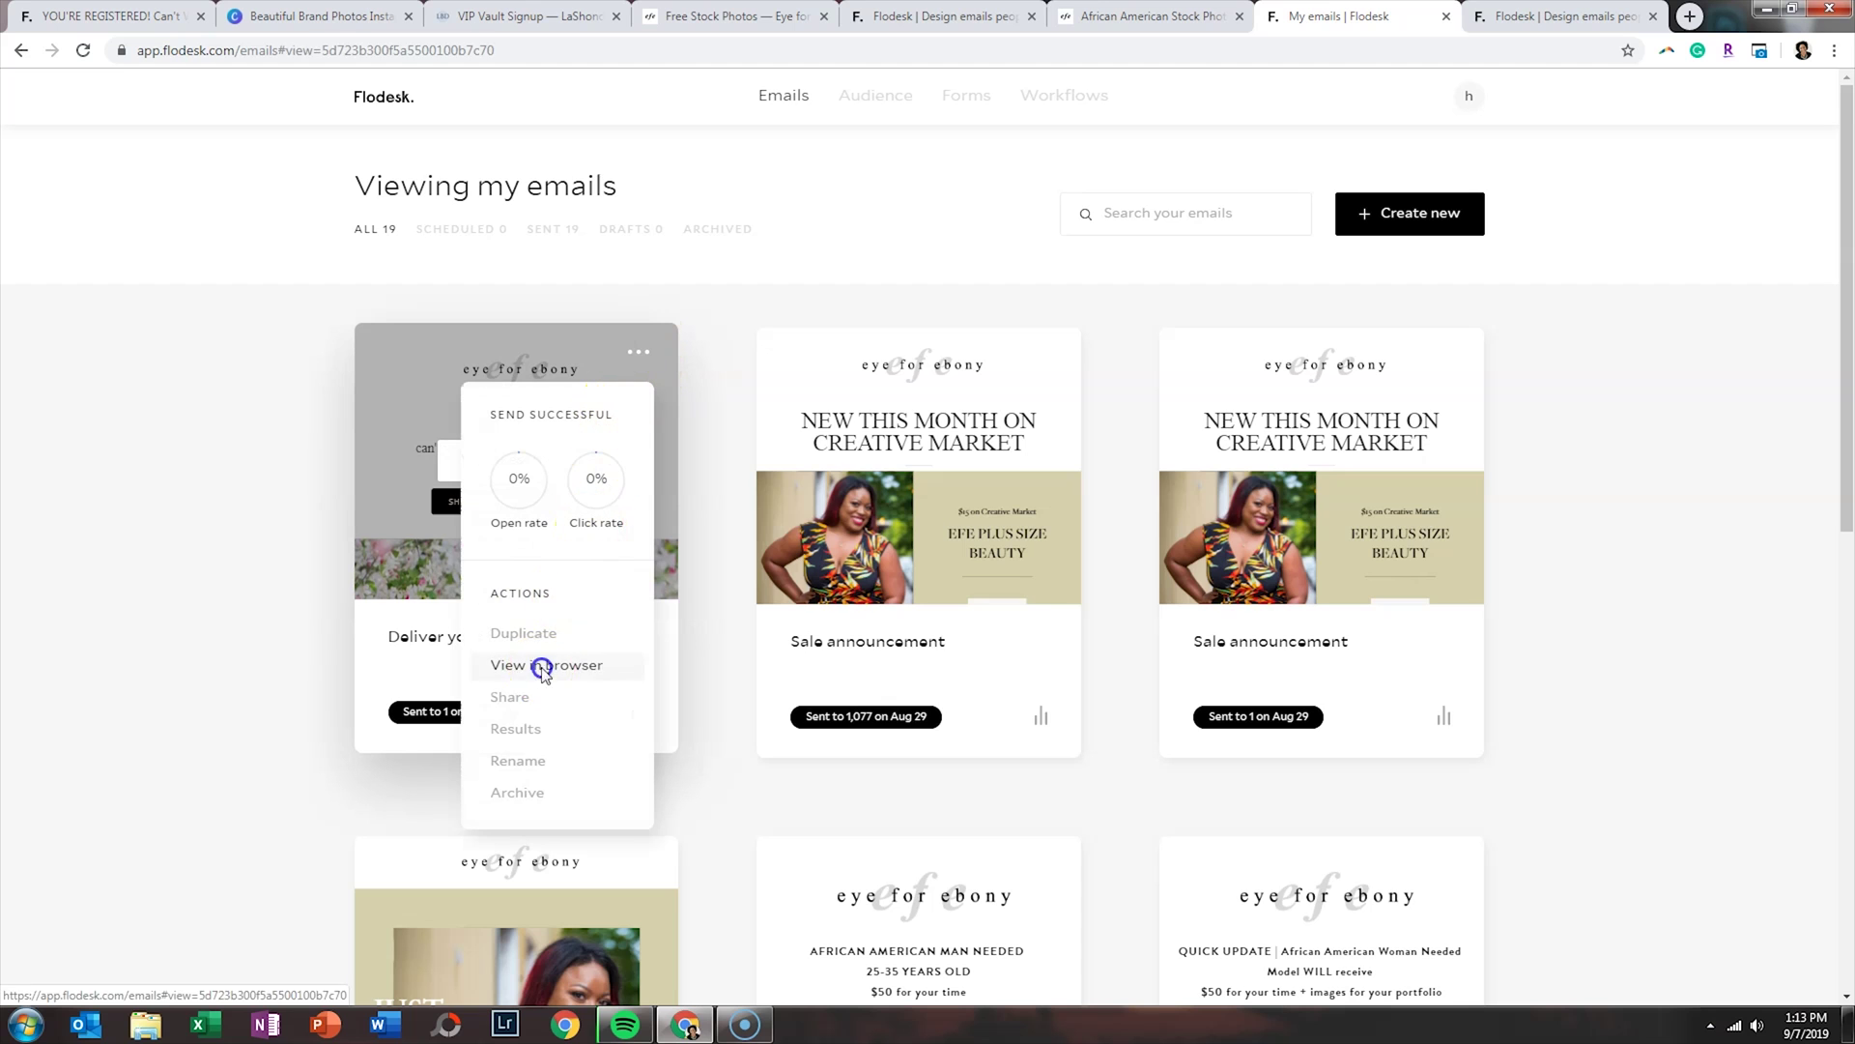
{"action": "left_click", "coordinate": [542, 663]}
{"action": "mouse_move", "coordinate": [1839, 199]}
{"action": "left_mouse_down"}
{"action": "mouse_move", "coordinate": [1829, 681]}
{"action": "mouse_move", "coordinate": [1848, 158]}
{"action": "left_mouse_up"}
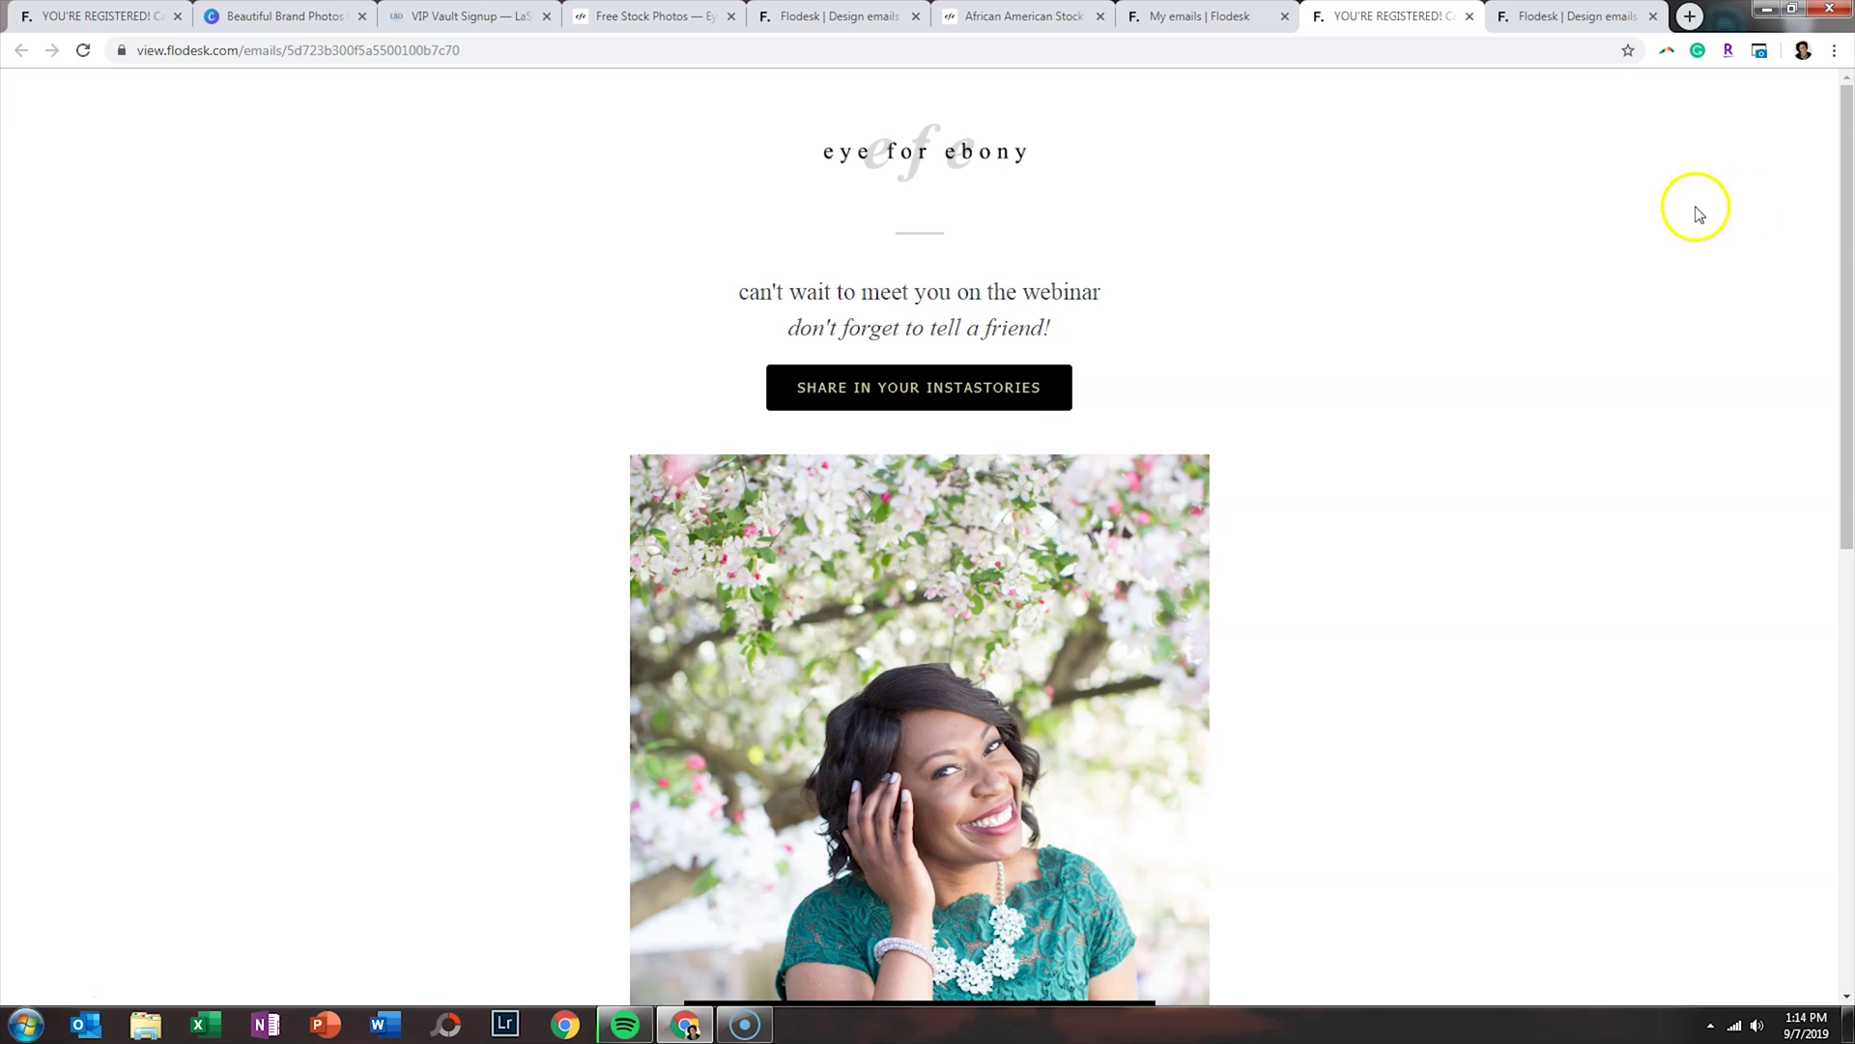
View the graphic linked from "Share in your Instastories", close the graphic and the email preview, and return to the emails overview.
{"action": "left_click", "coordinate": [1010, 392]}
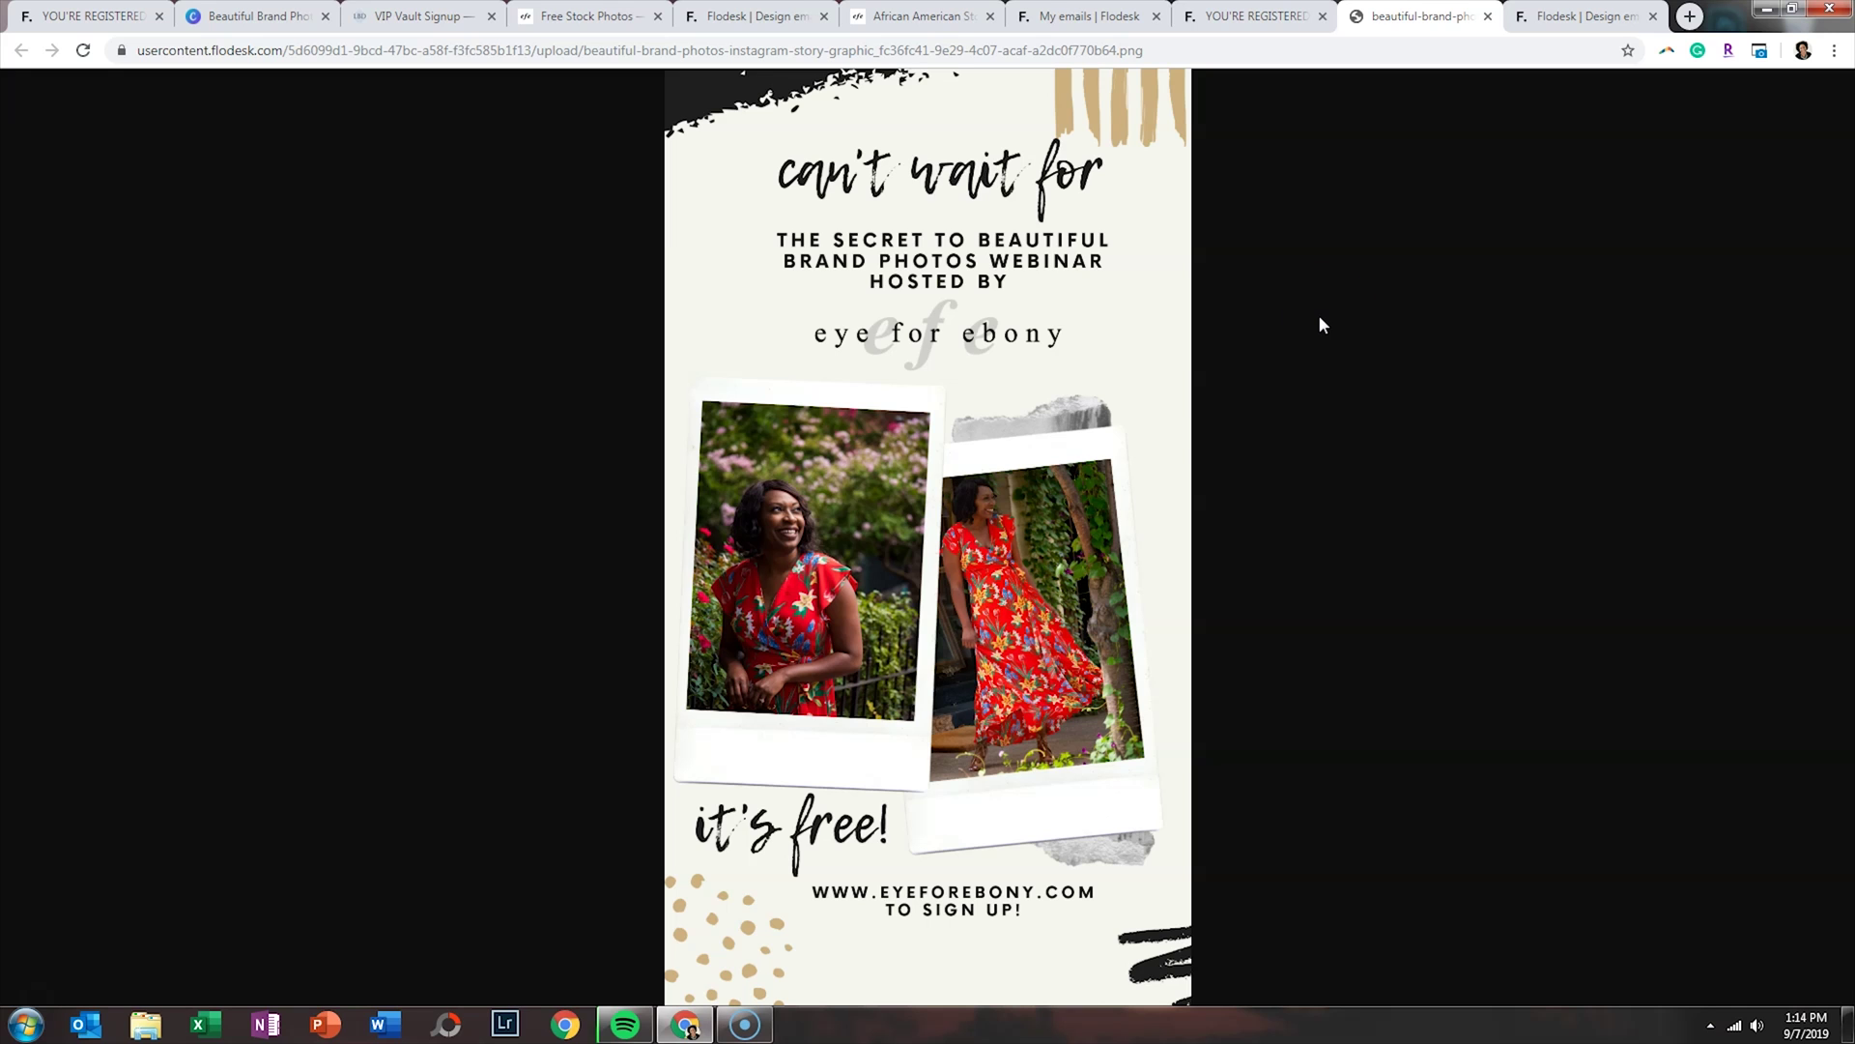
{"action": "left_click", "coordinate": [1489, 16]}
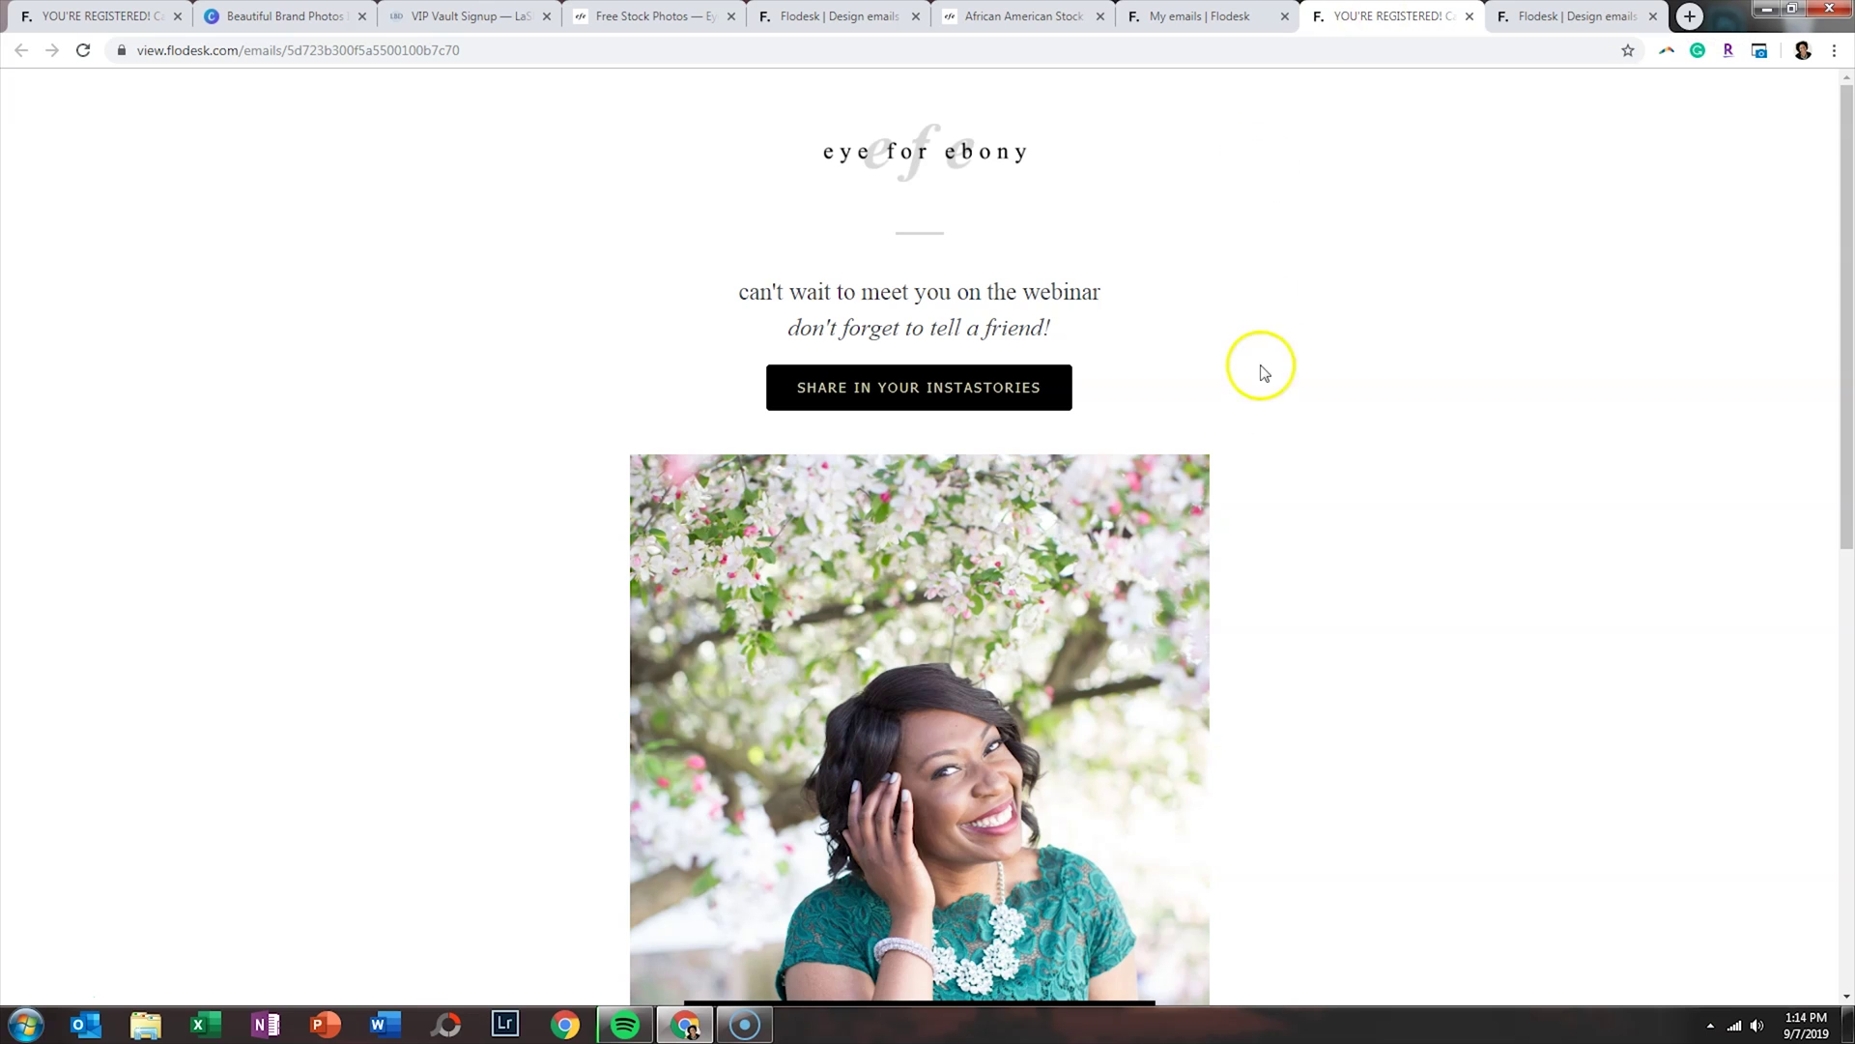
{"action": "left_click", "coordinate": [1469, 16]}
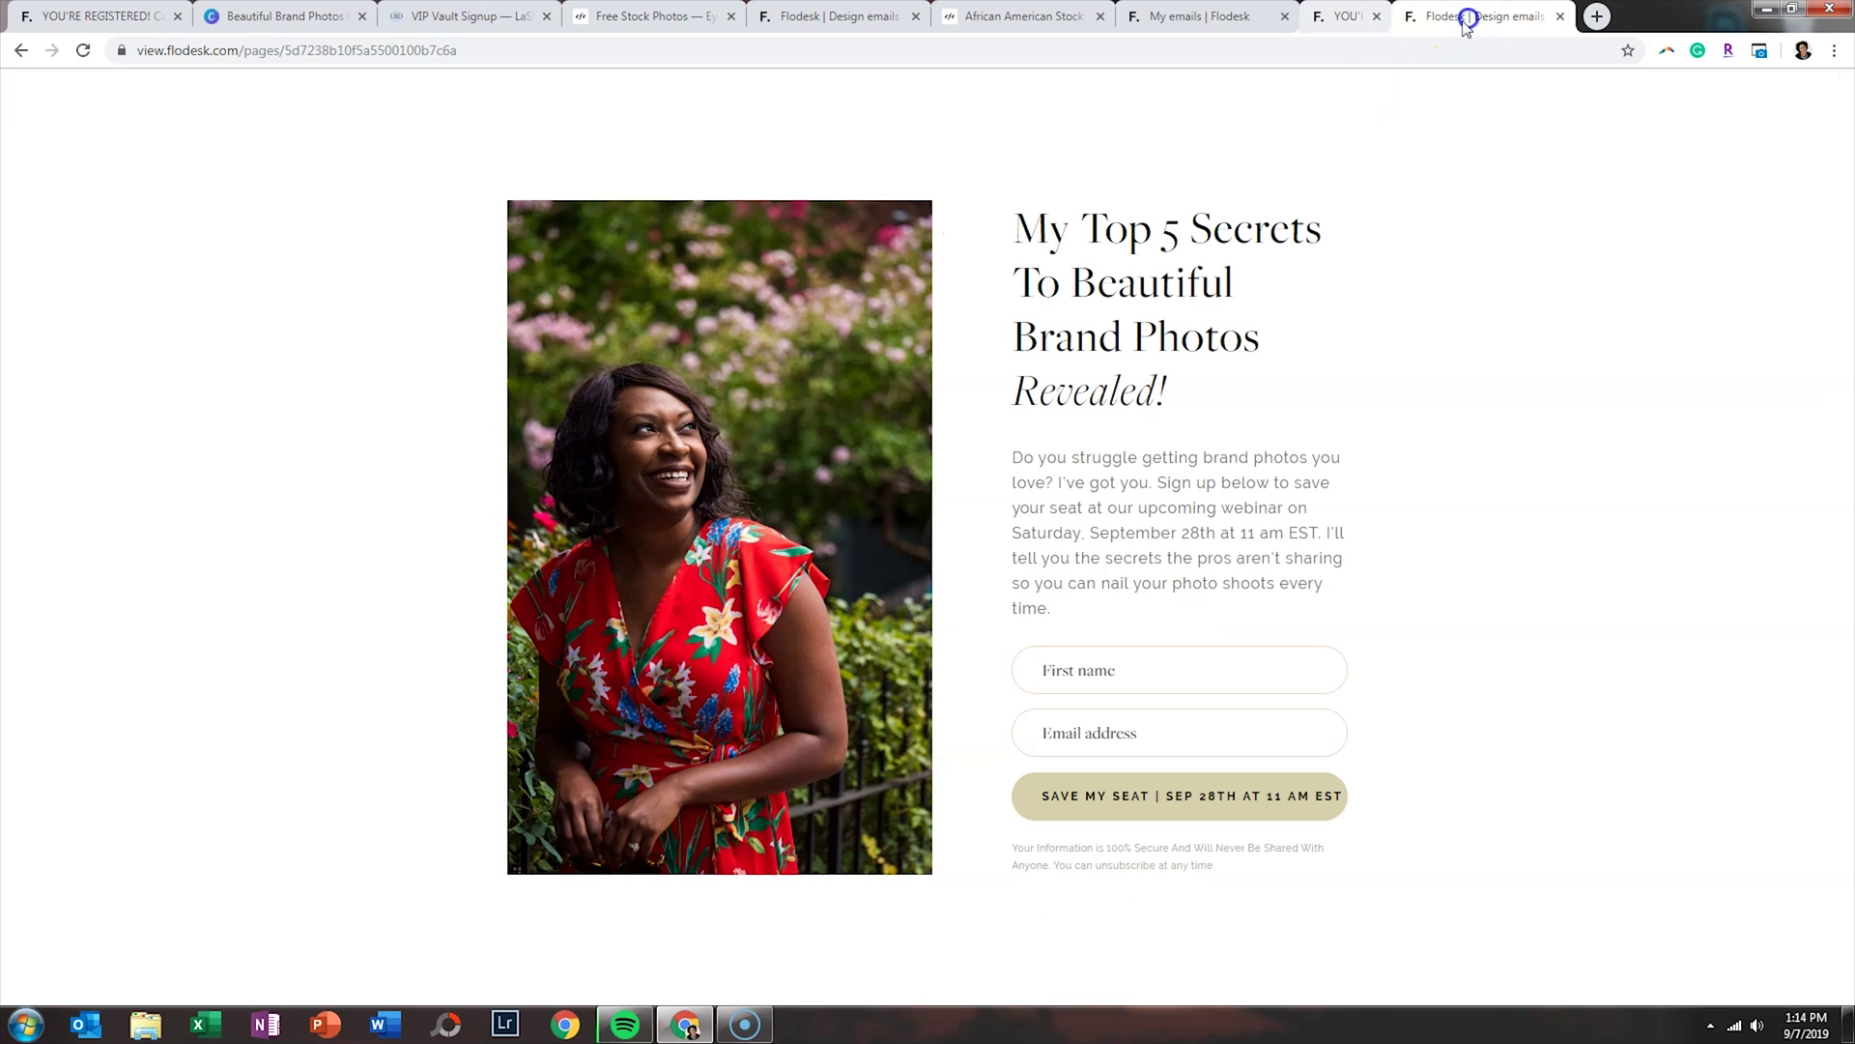
{"action": "left_click", "coordinate": [1208, 17]}
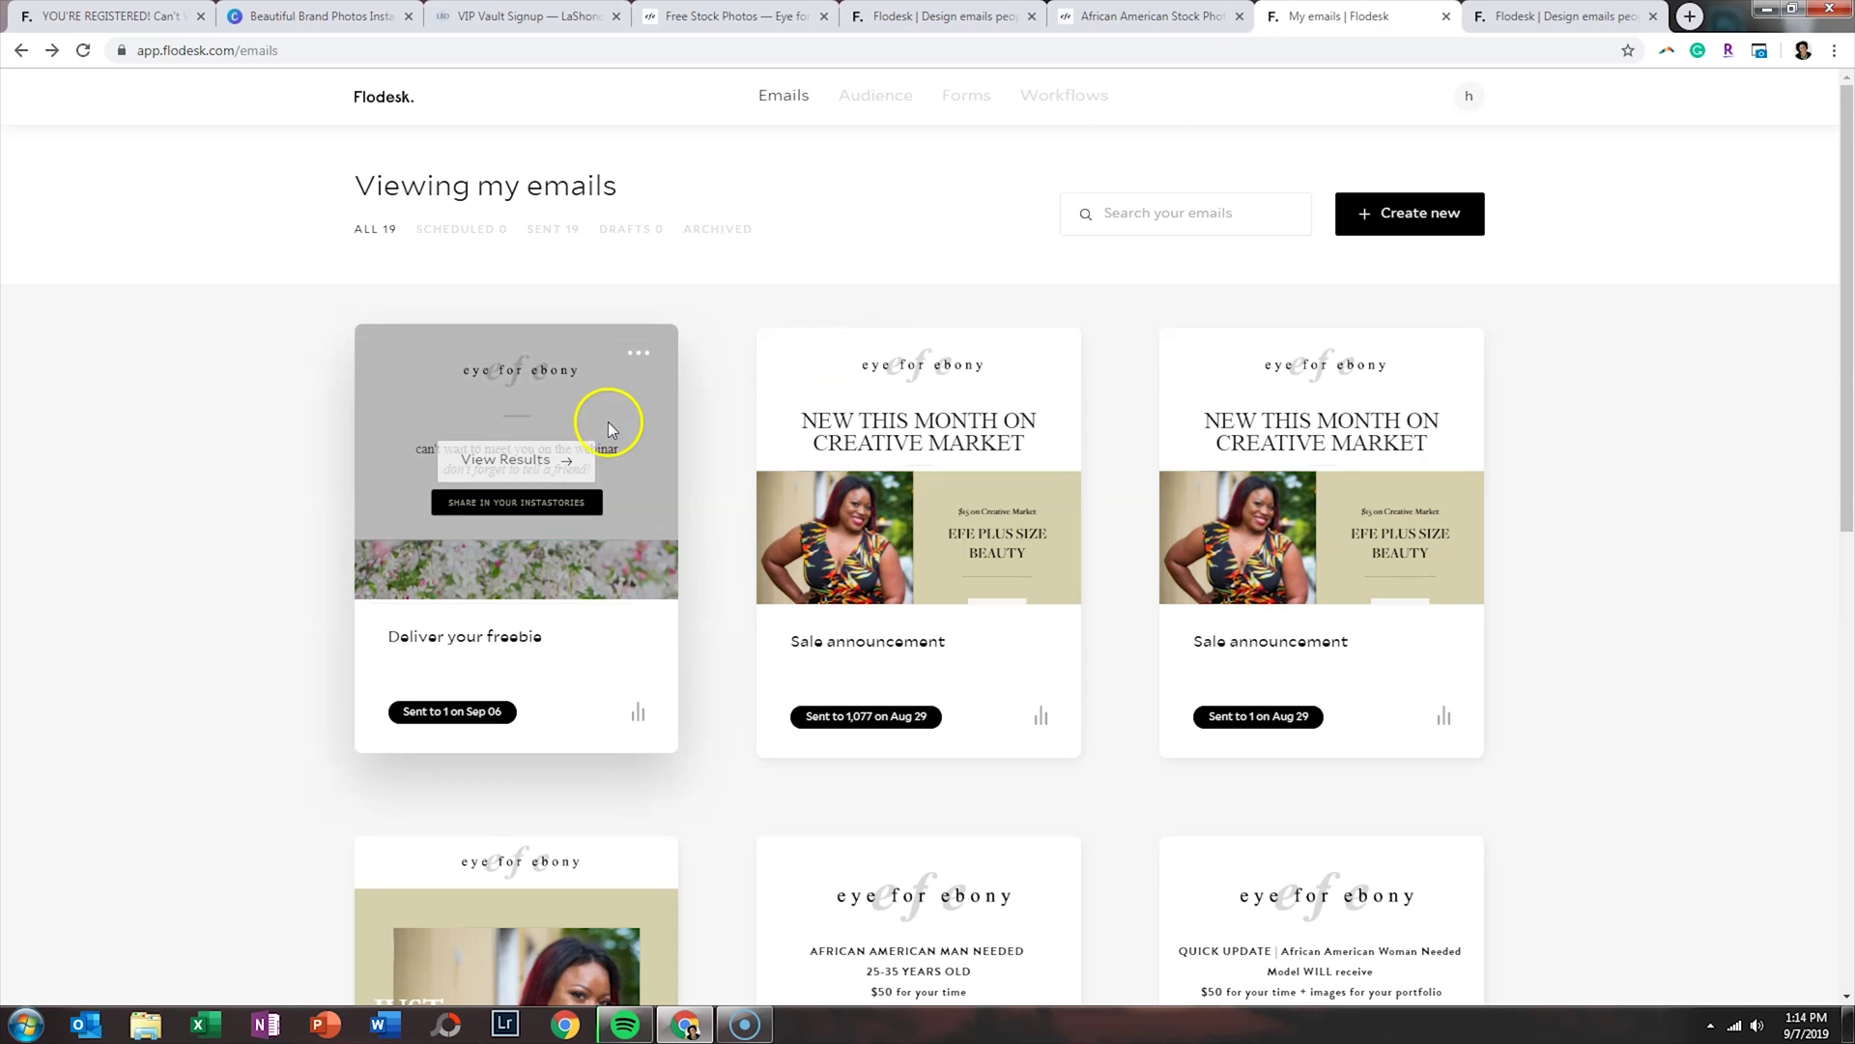
Duplicate the sent "Deliver your freebie" email and open the draft copy for editing.
{"action": "left_click", "coordinate": [638, 351]}
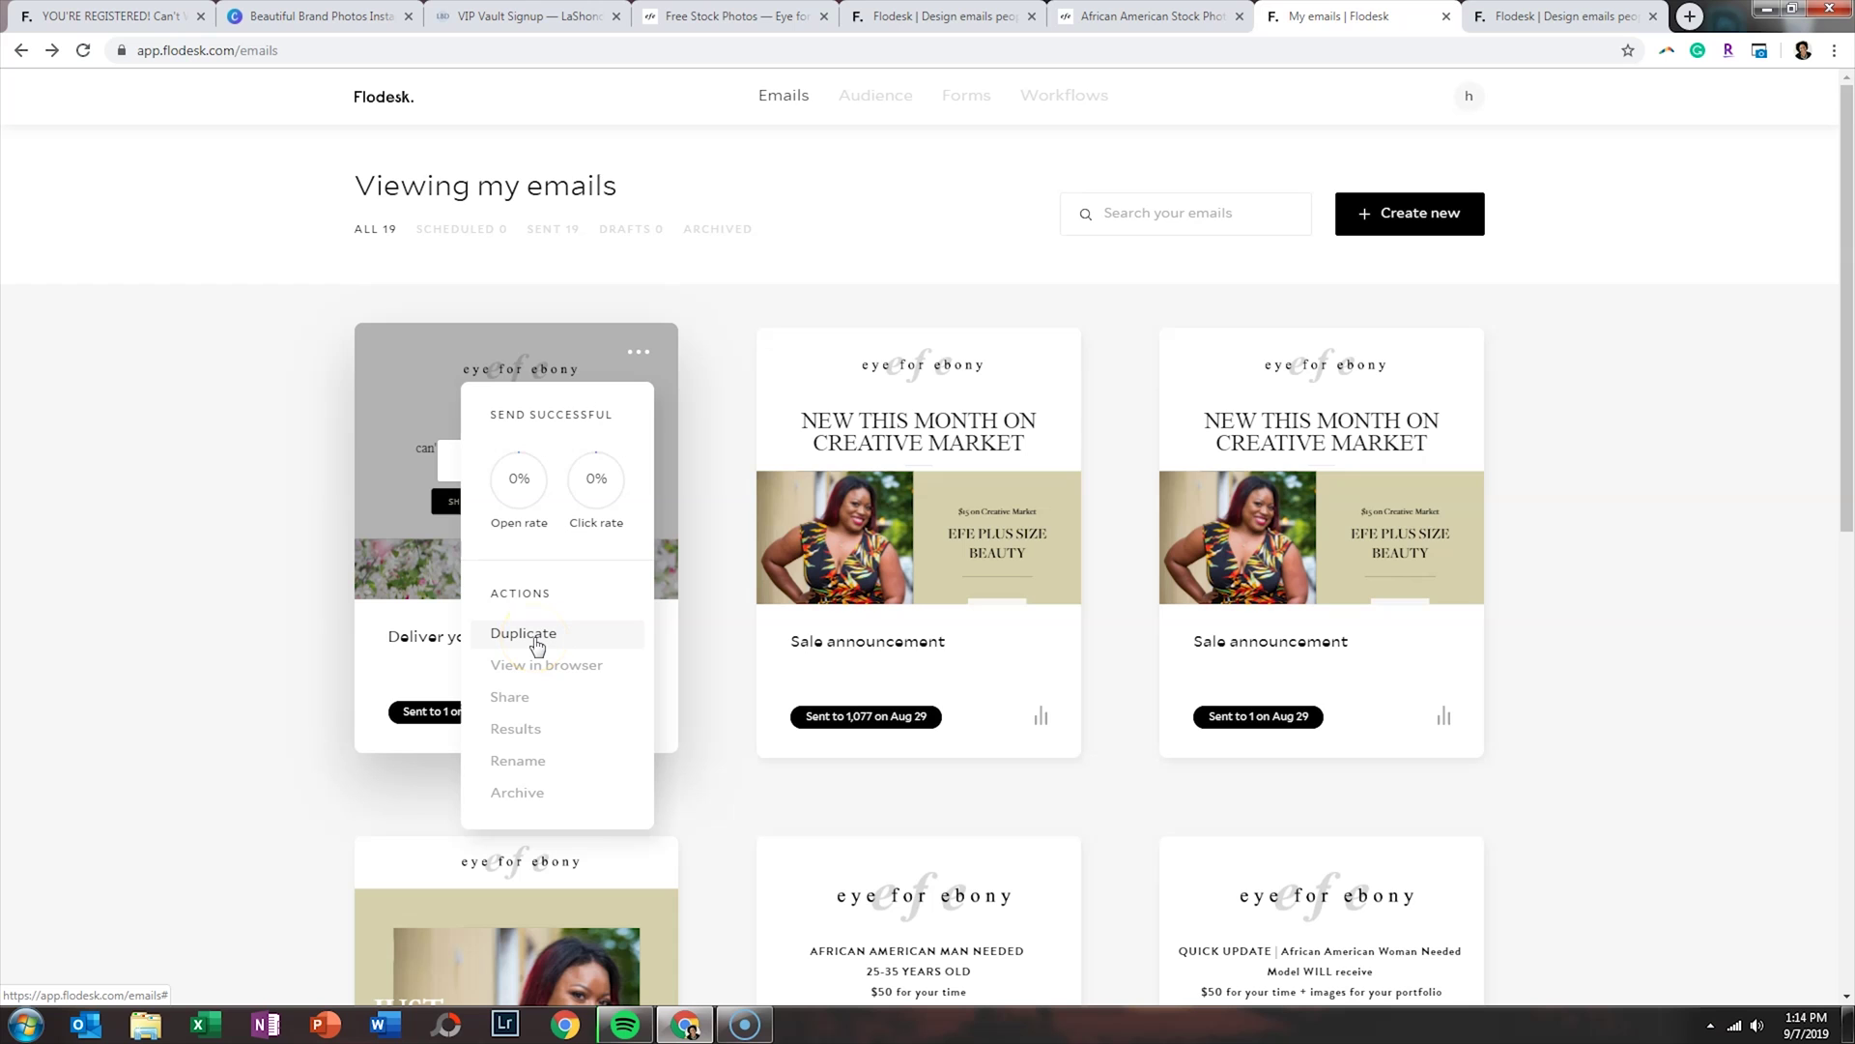
{"action": "left_click", "coordinate": [534, 636]}
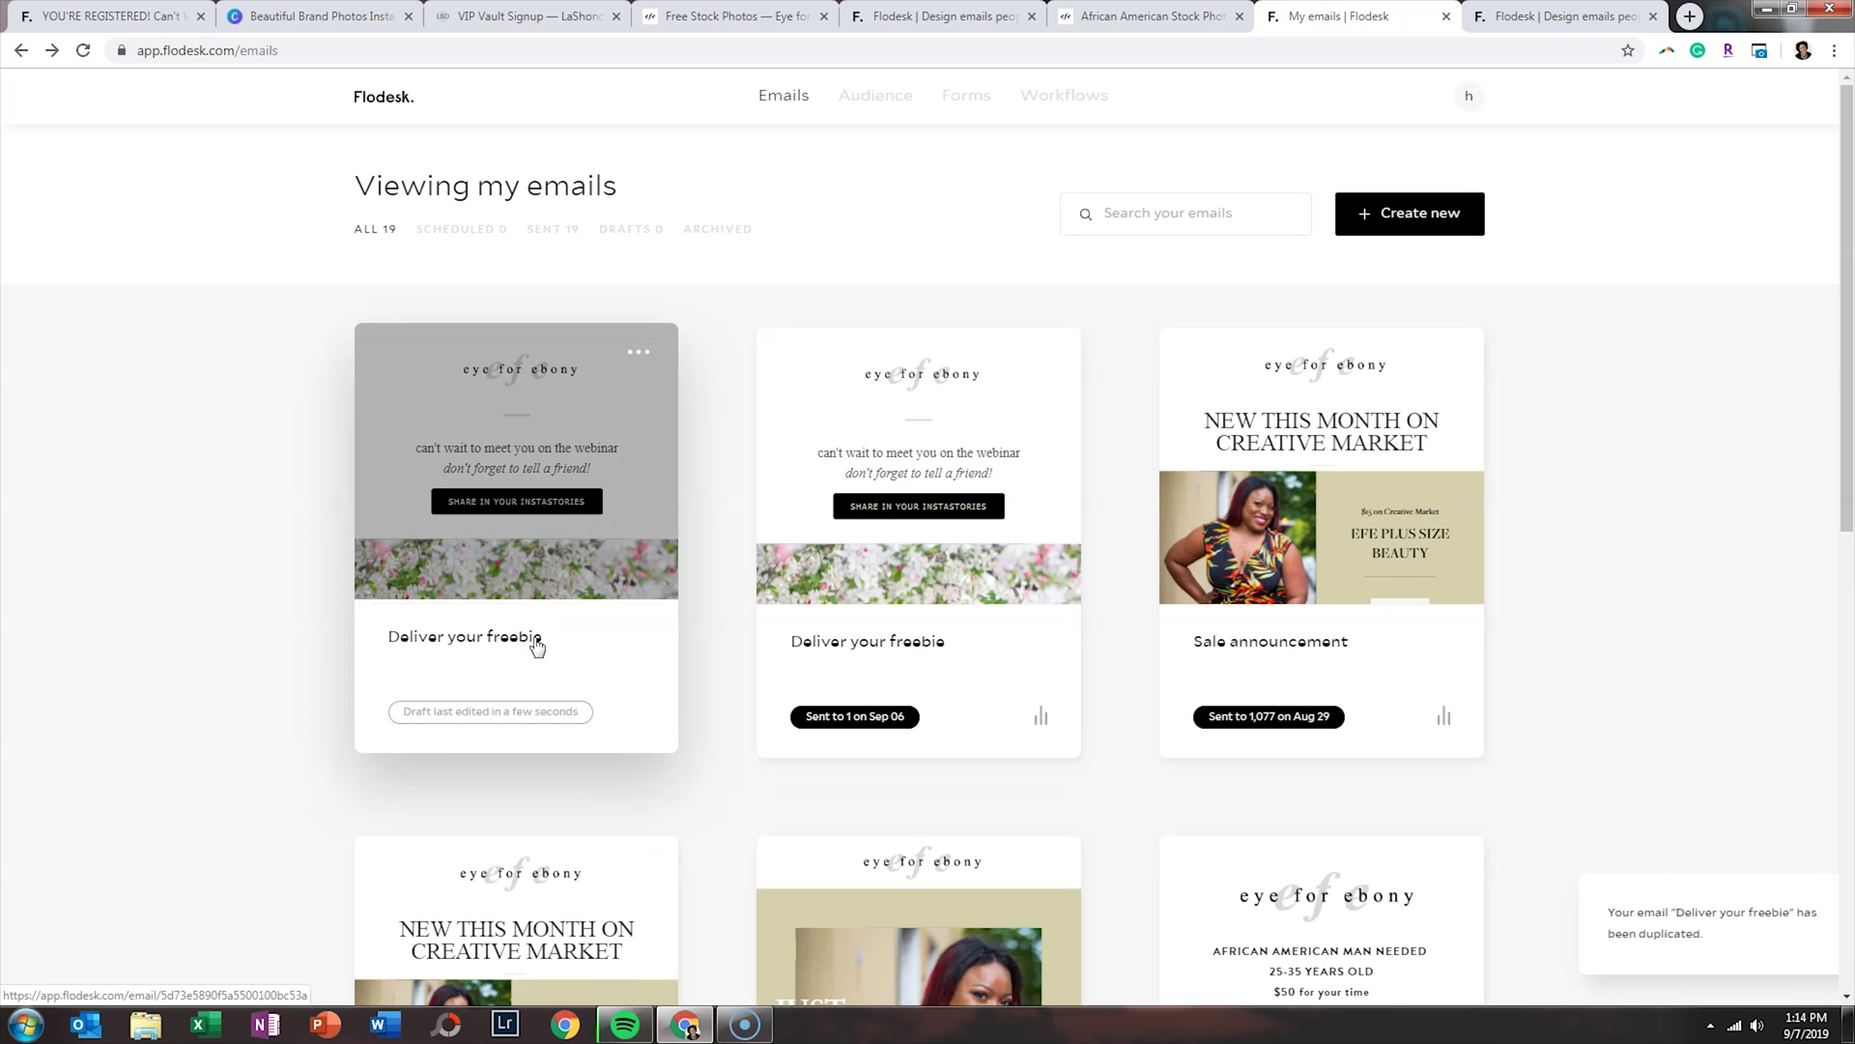
{"action": "left_click", "coordinate": [491, 462]}
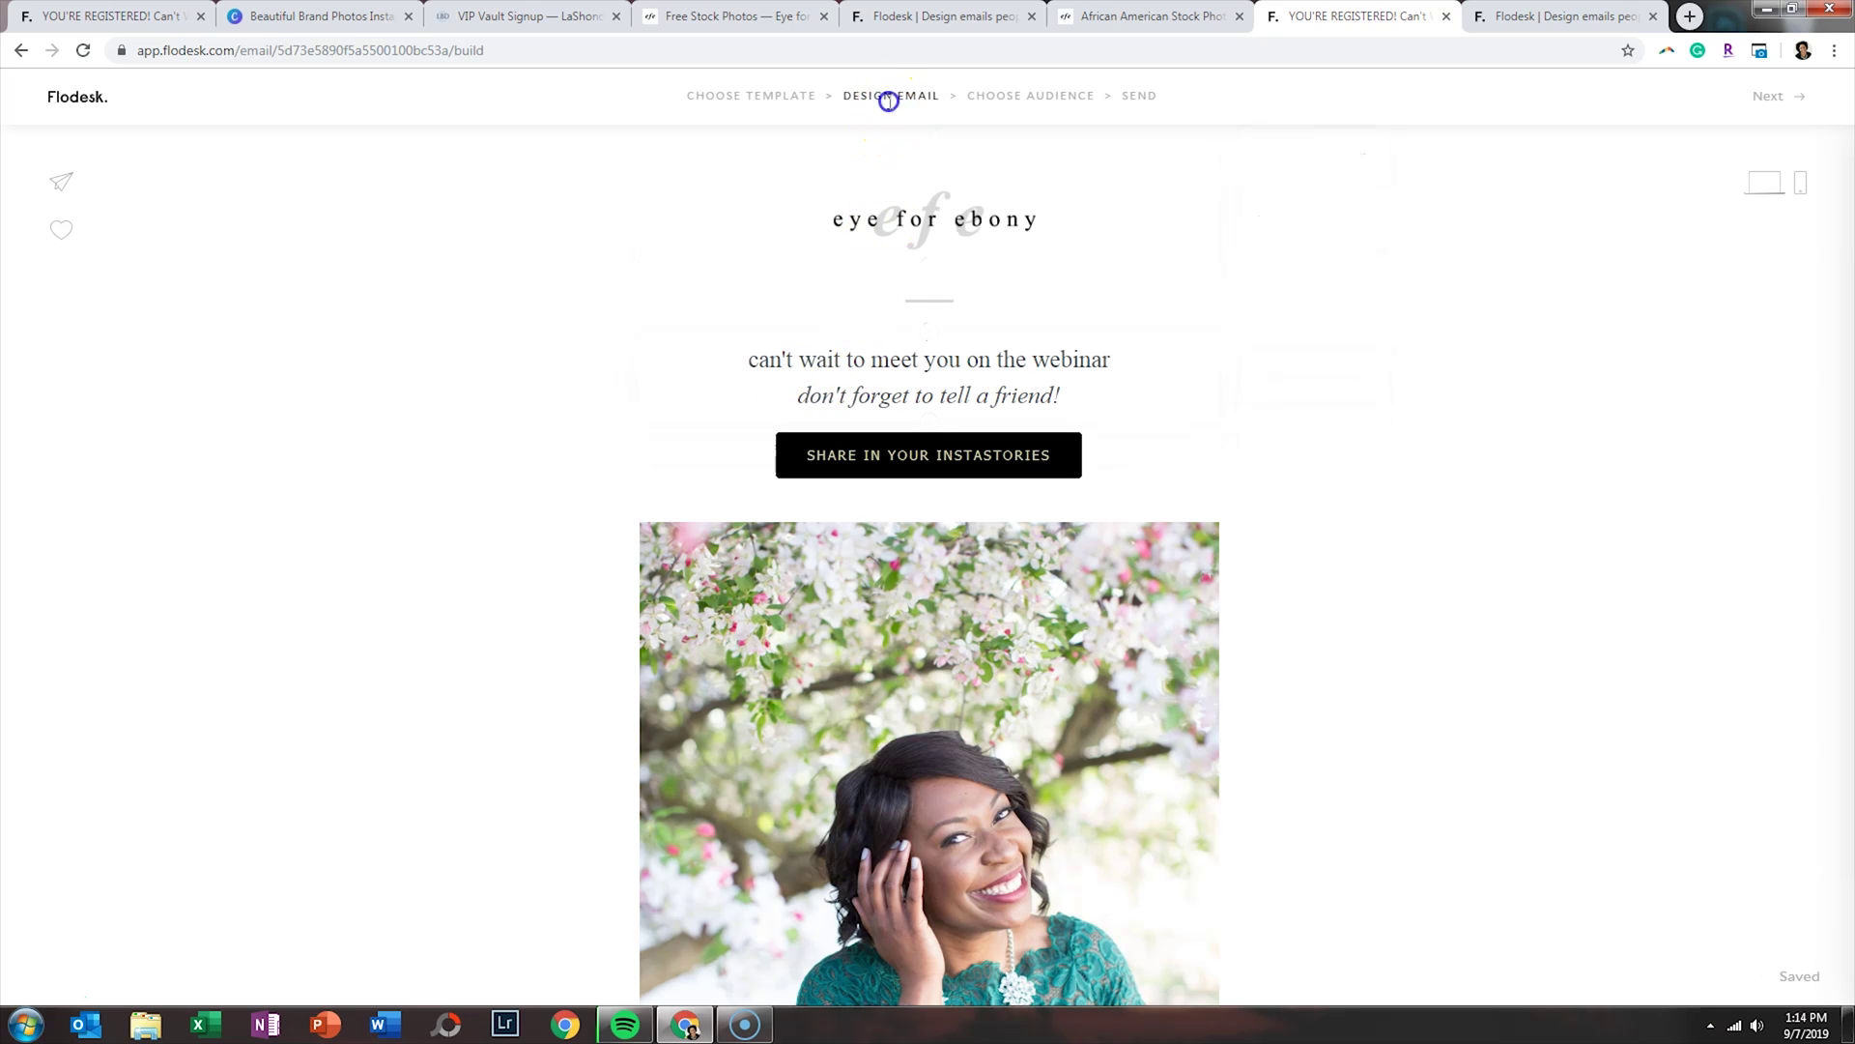
Examine the duplicated email's photo, logo and text blocks with their editing options, and read the webinar details below.
{"action": "scroll", "coordinate": [1528, 216], "scroll_direction": "down", "scroll_amount": 3}
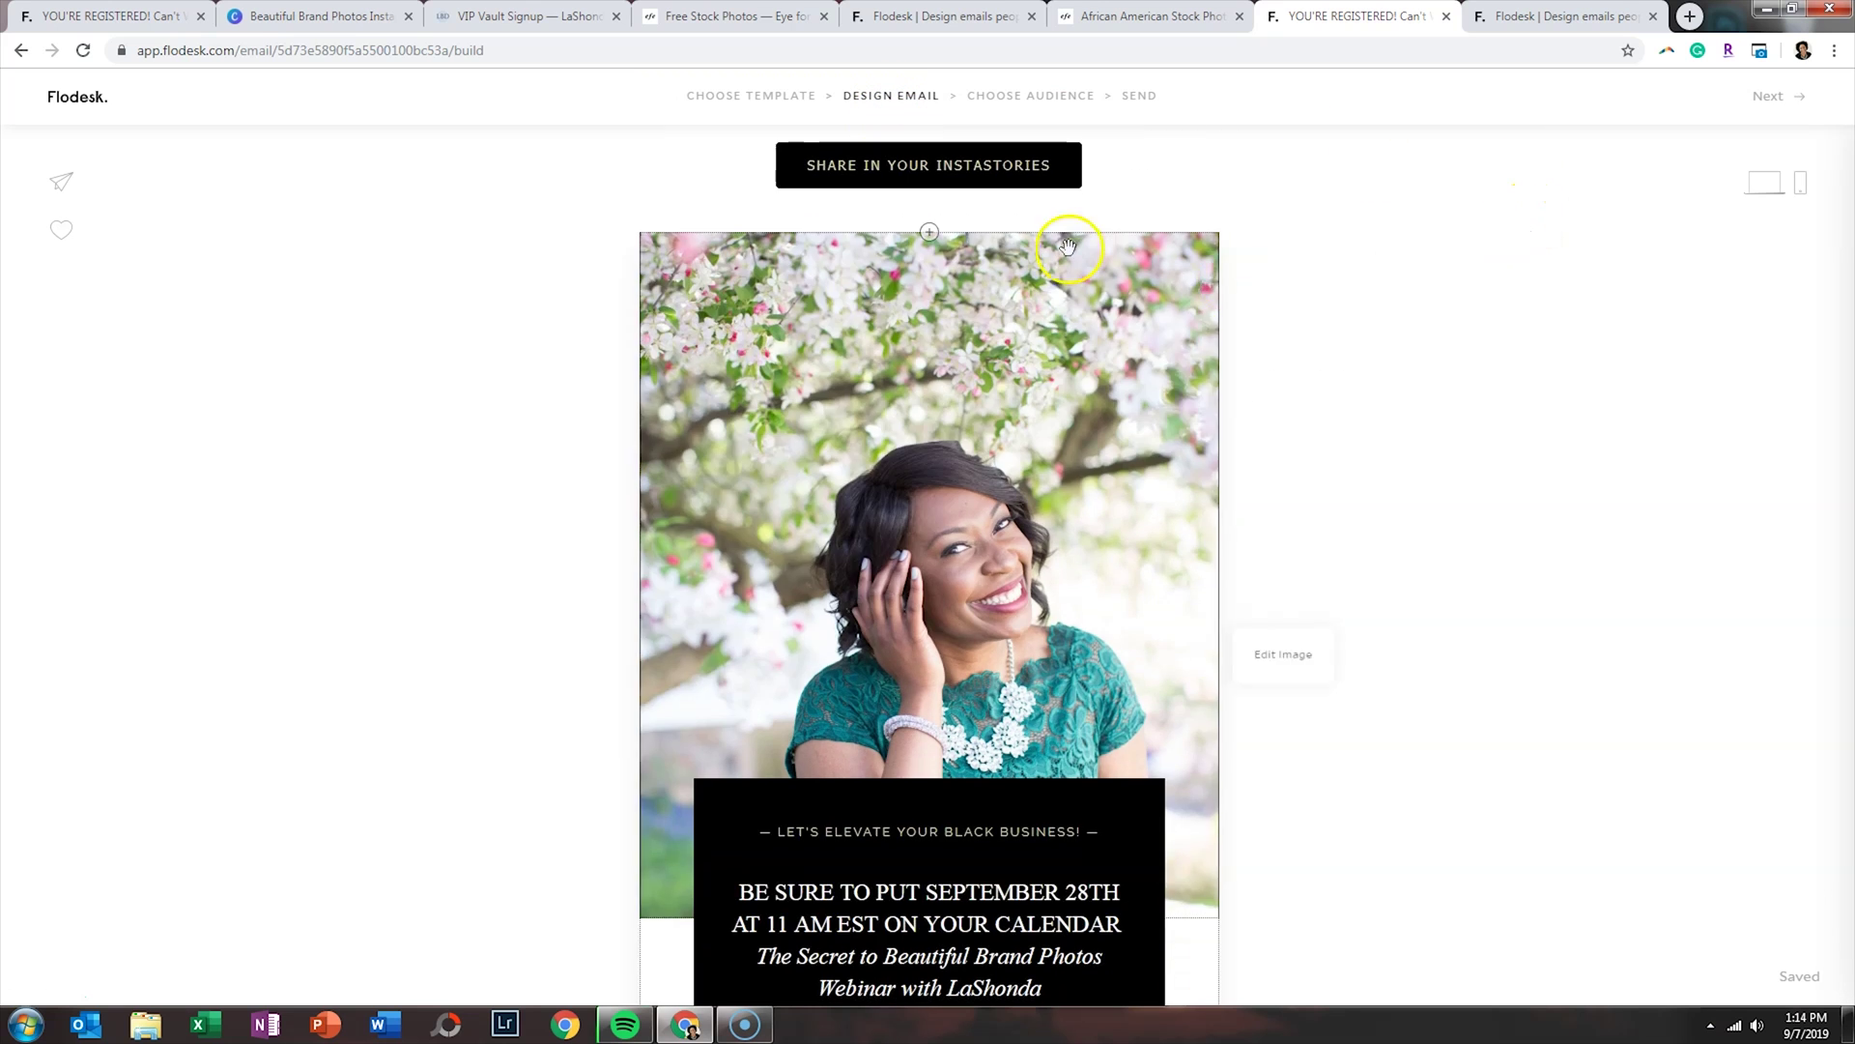
{"action": "left_click", "coordinate": [936, 348]}
{"action": "scroll", "coordinate": [902, 390], "scroll_direction": "up", "scroll_amount": 4}
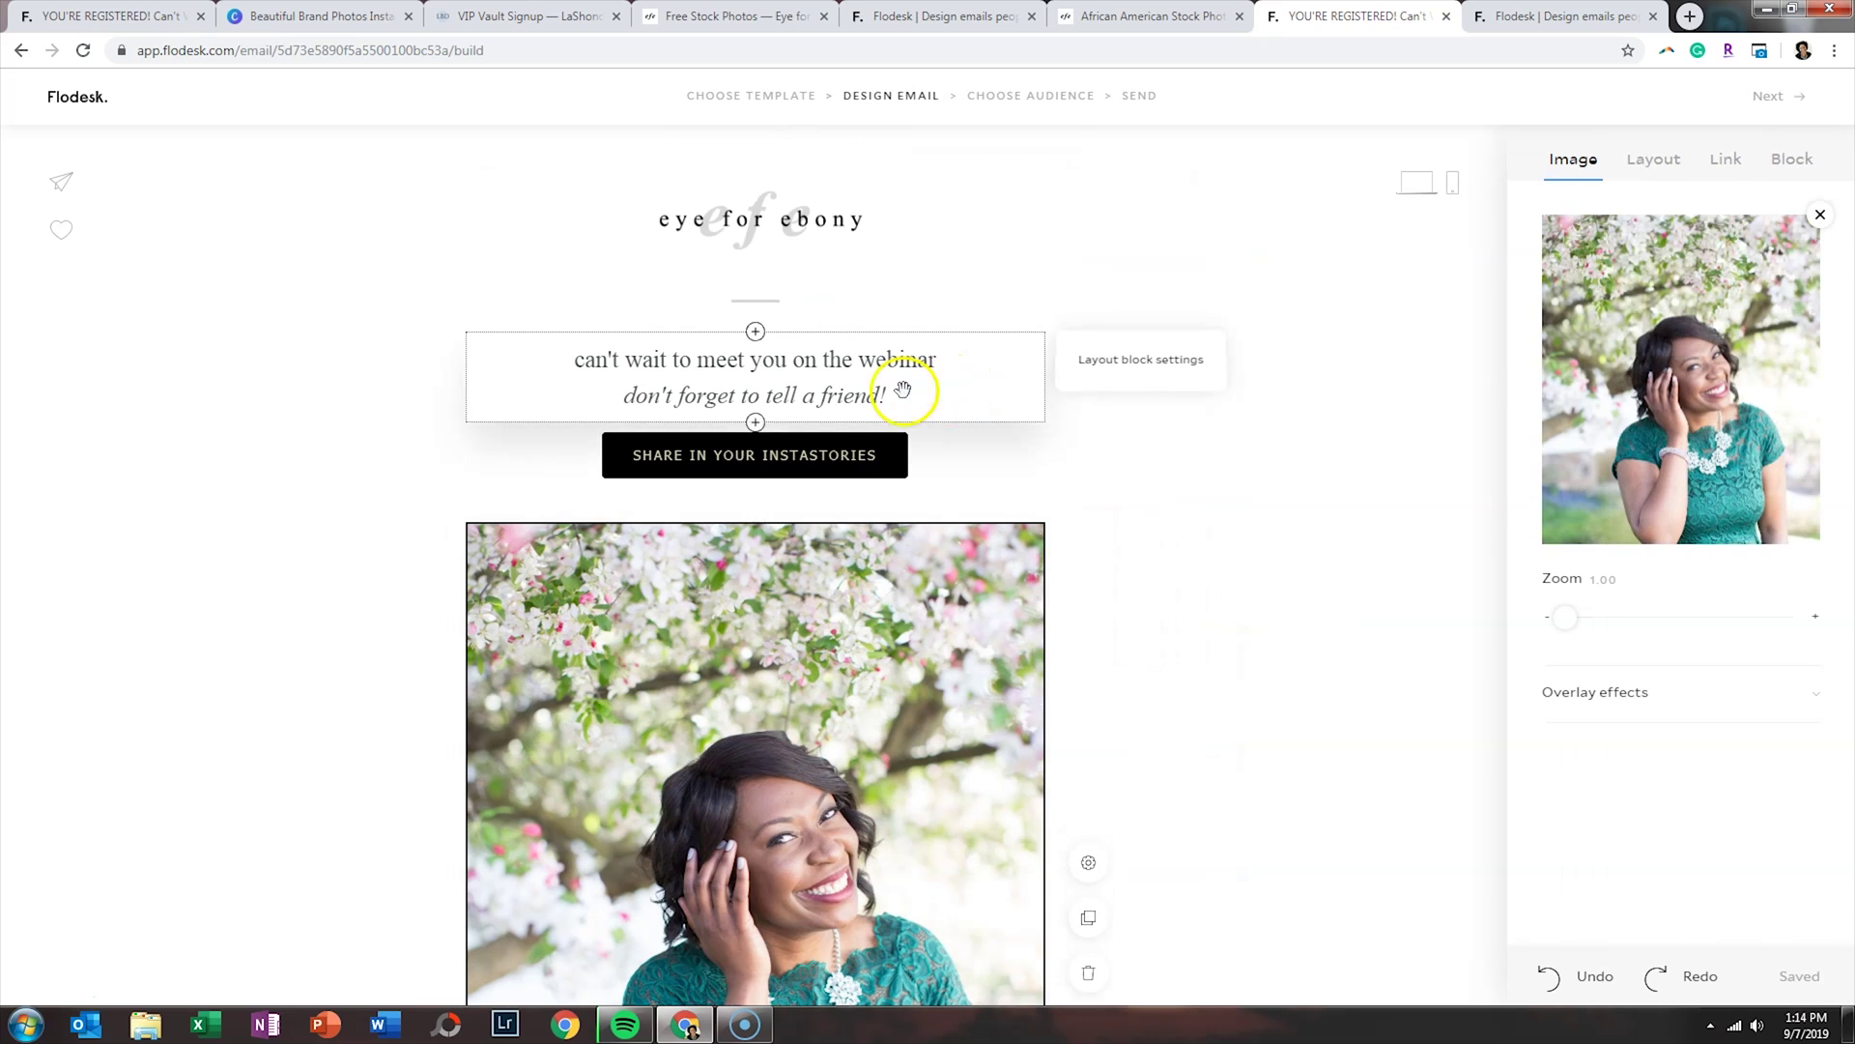
{"action": "left_click", "coordinate": [785, 253]}
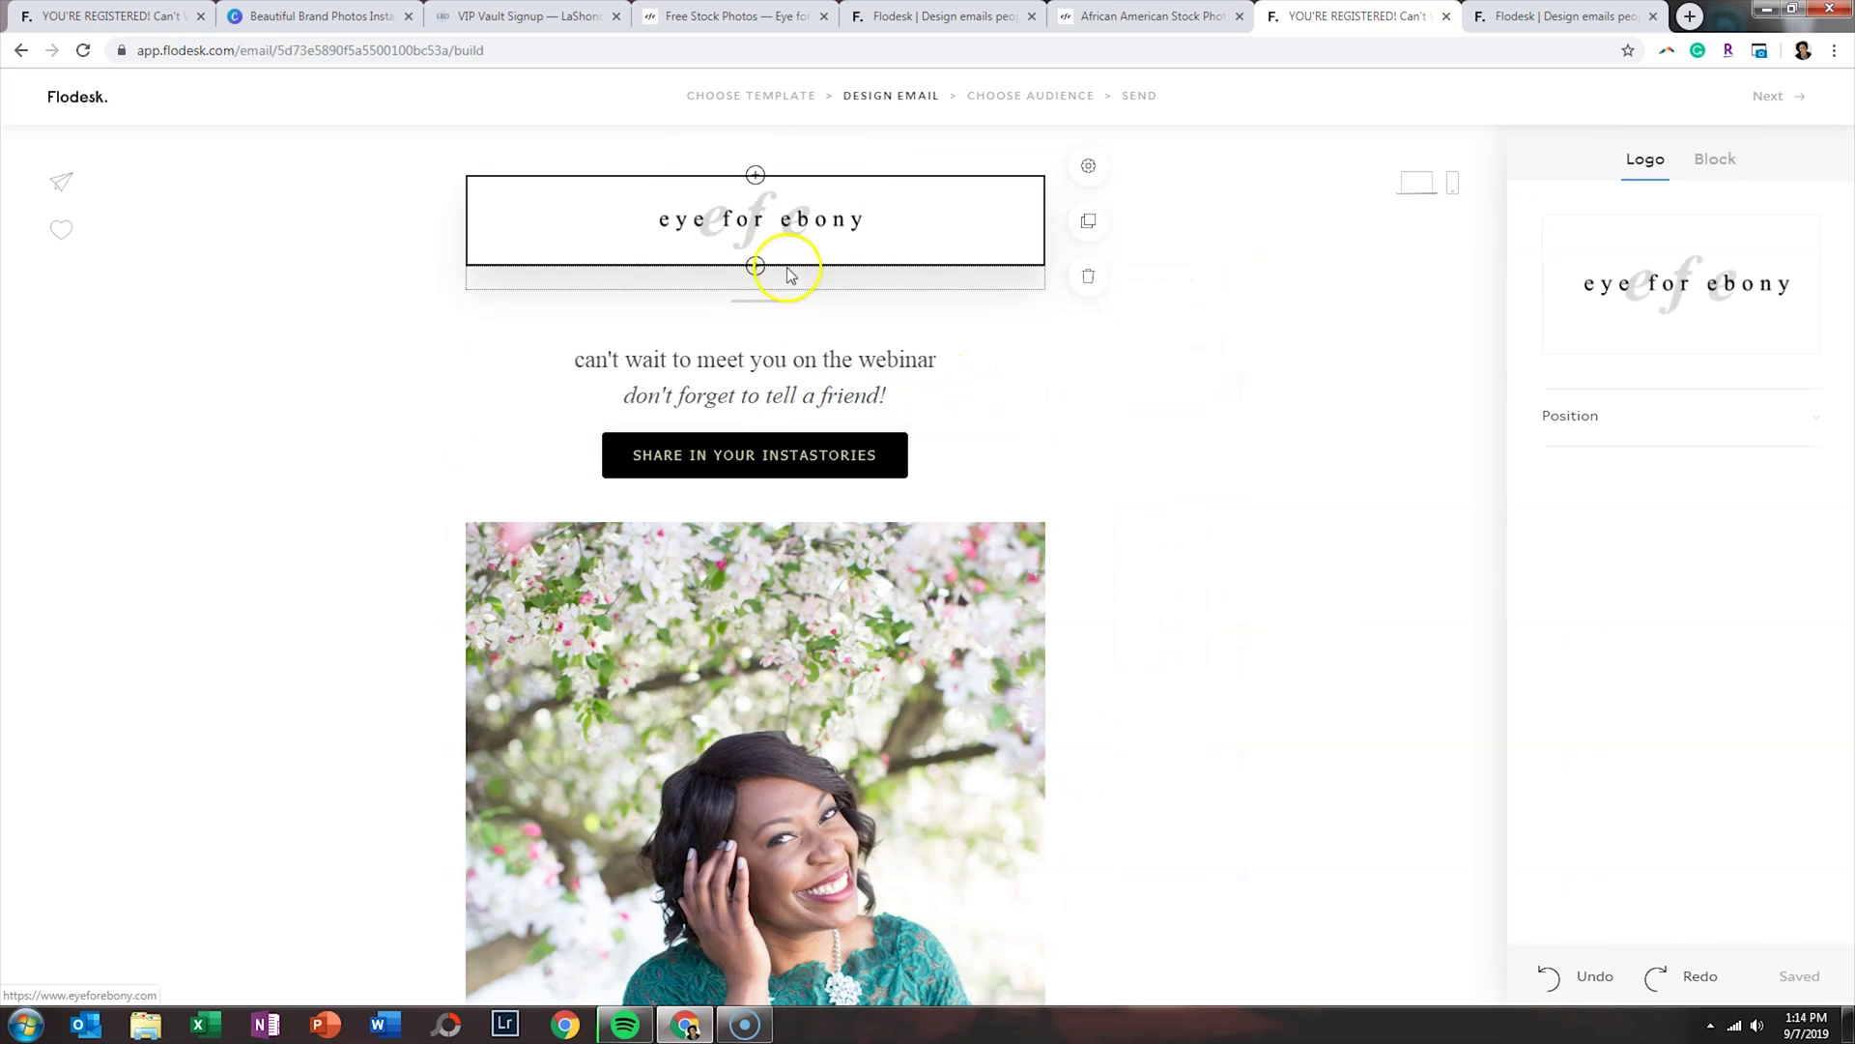
{"action": "left_click", "coordinate": [770, 377]}
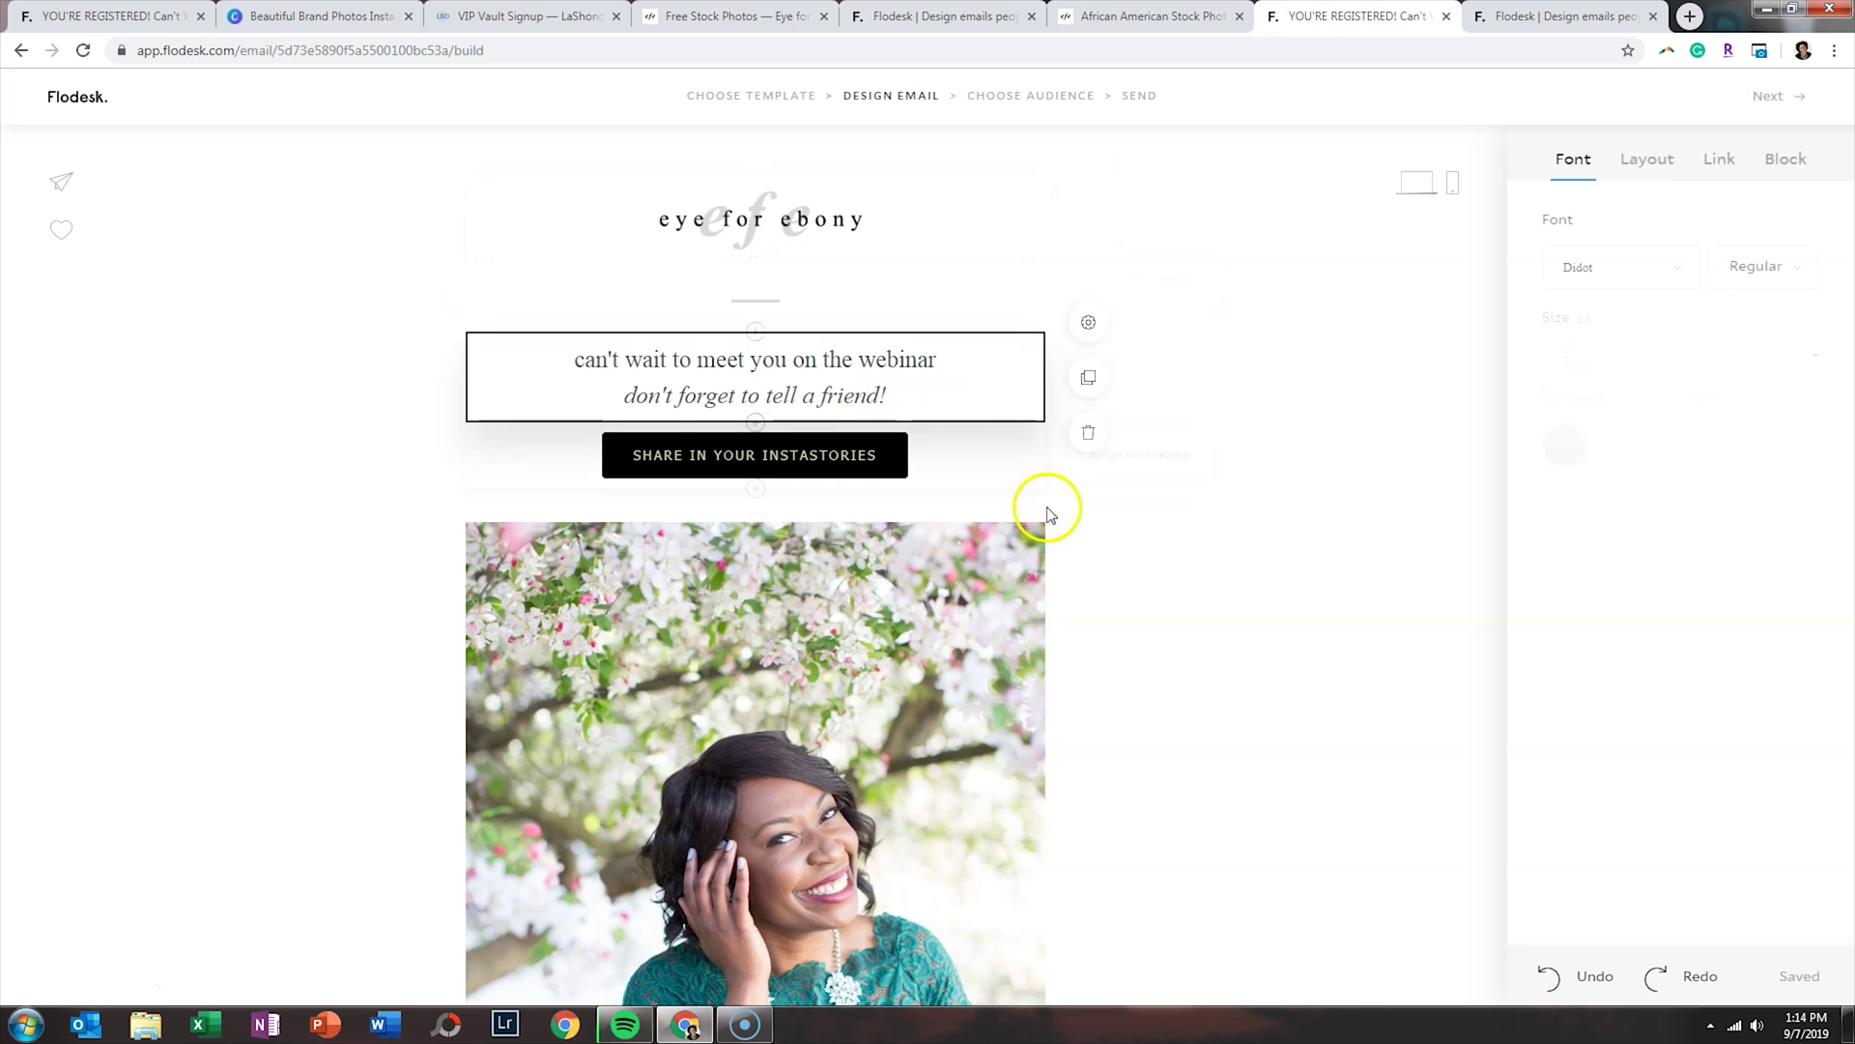
{"action": "left_click", "coordinate": [1004, 927]}
{"action": "scroll", "coordinate": [868, 649], "scroll_direction": "down", "scroll_amount": 7}
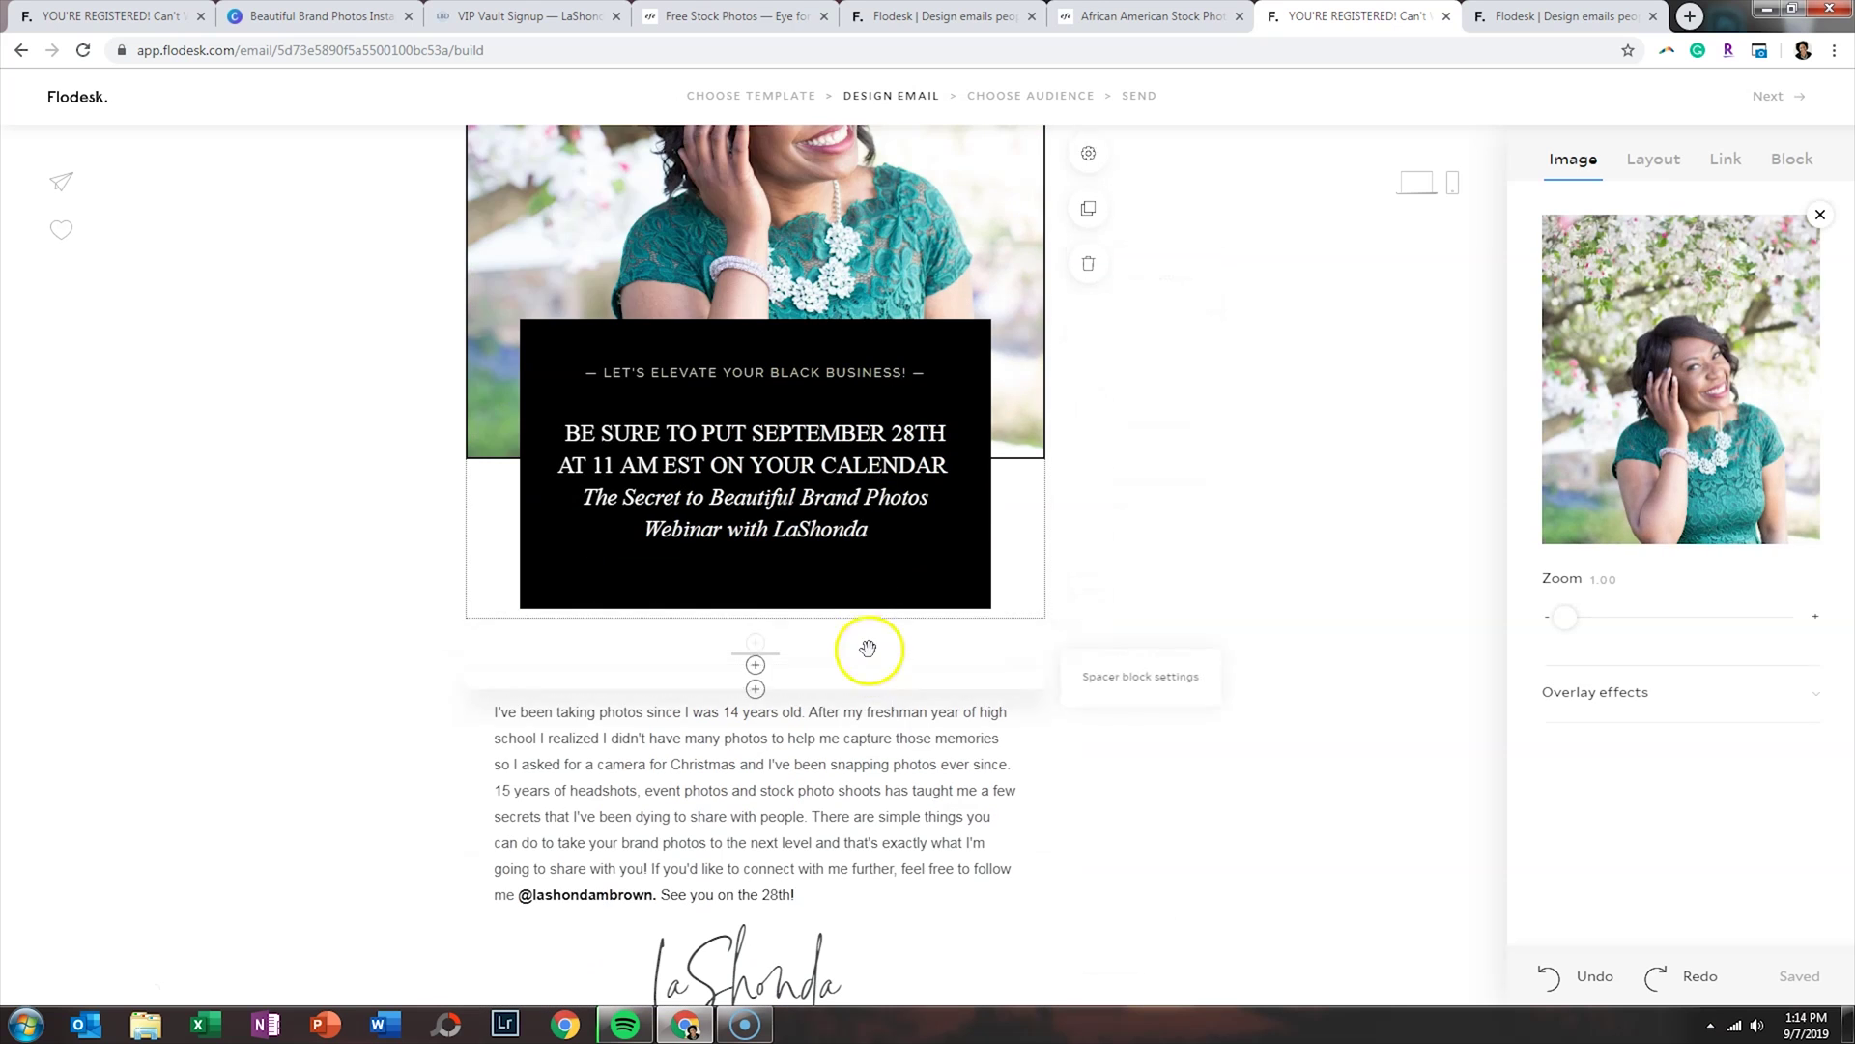
{"action": "scroll", "coordinate": [857, 551], "scroll_direction": "up", "scroll_amount": 8}
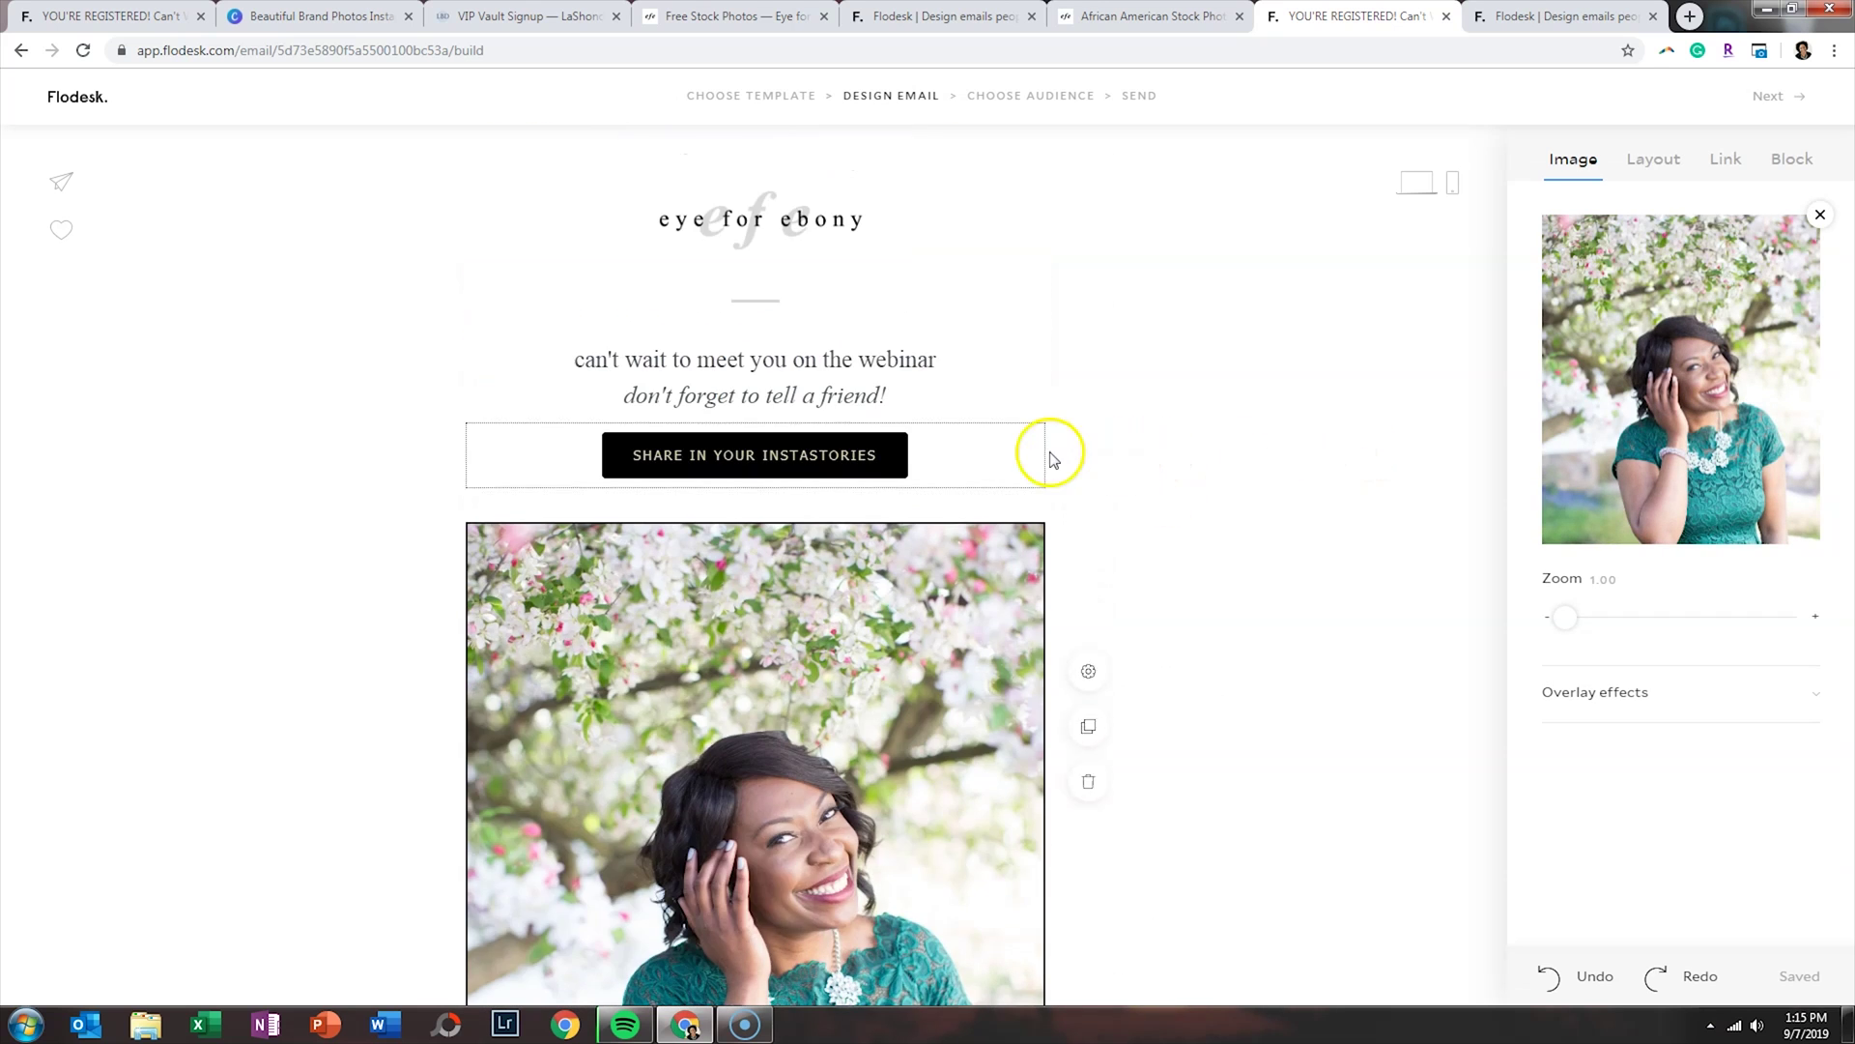
Go back to the email template gallery and browse all available designs down to the end of the list.
{"action": "left_click", "coordinate": [768, 94]}
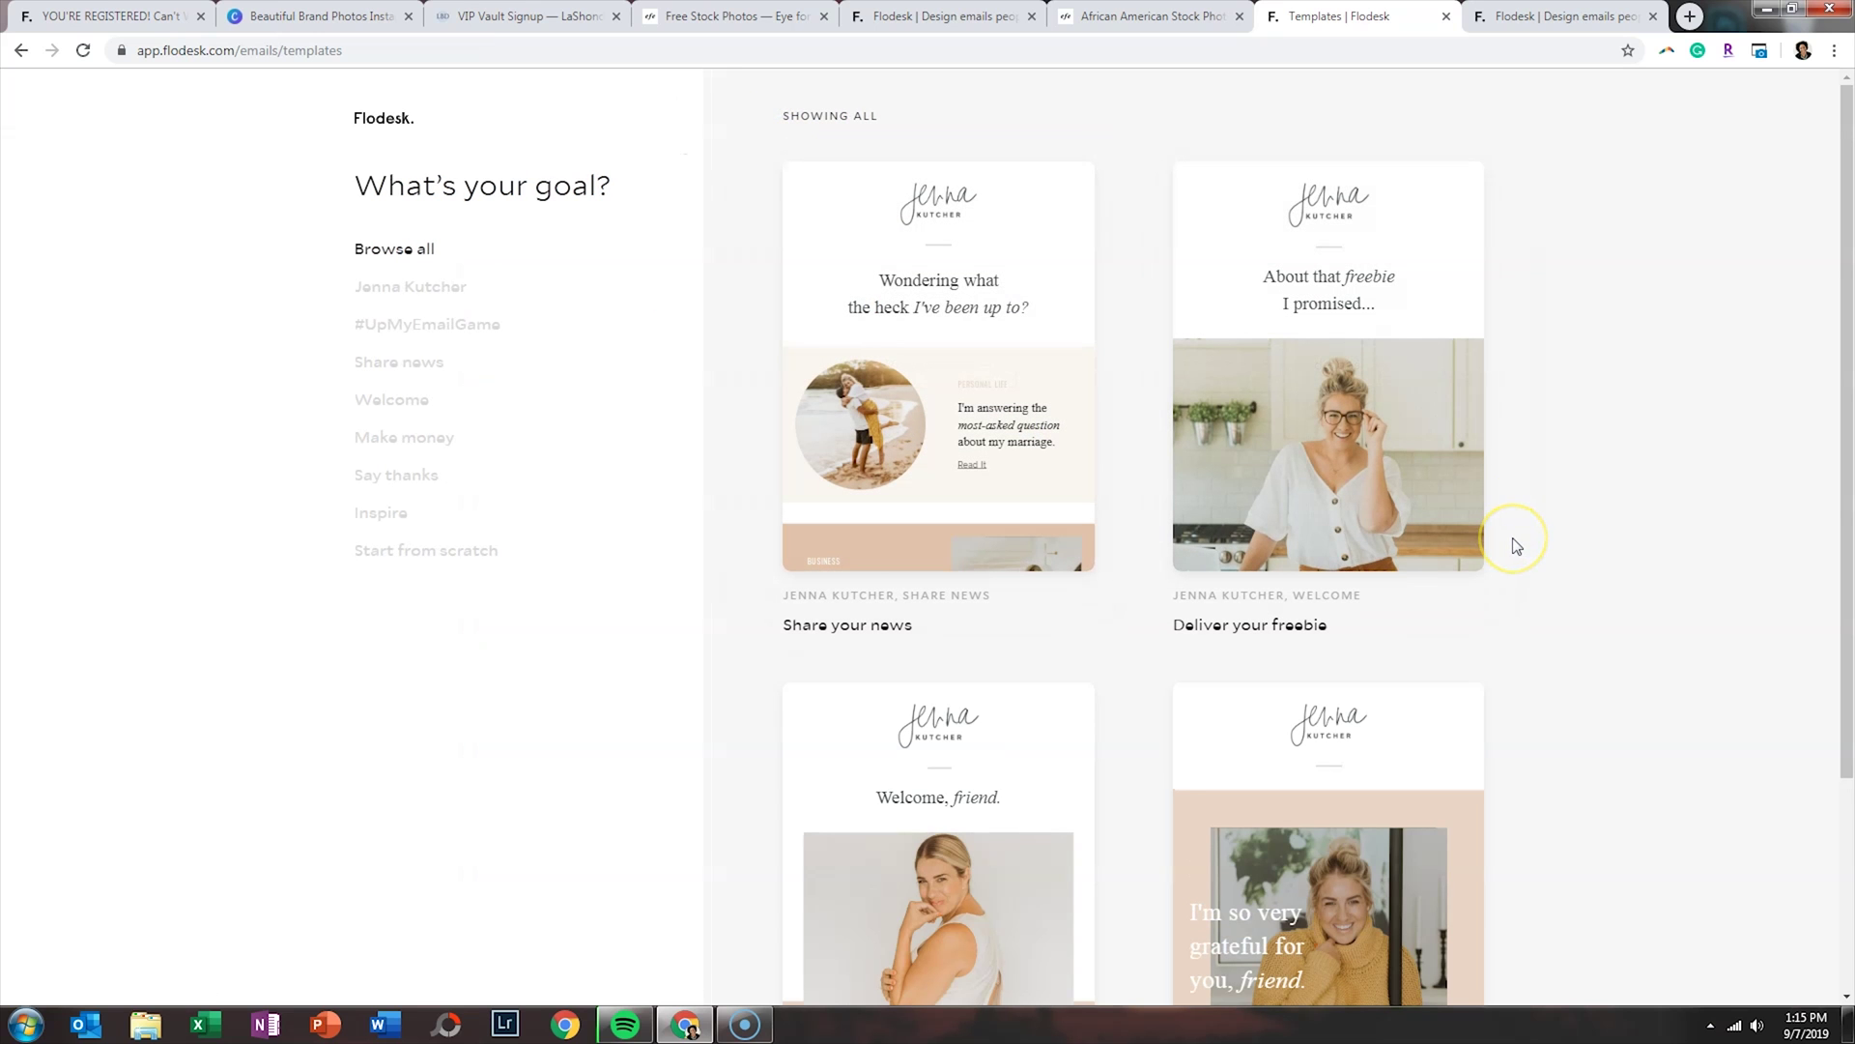
{"action": "scroll", "coordinate": [1514, 546], "scroll_direction": "down", "scroll_amount": 1}
{"action": "scroll", "coordinate": [1514, 546], "scroll_direction": "up", "scroll_amount": 1}
{"action": "mouse_move", "coordinate": [1432, 578]}
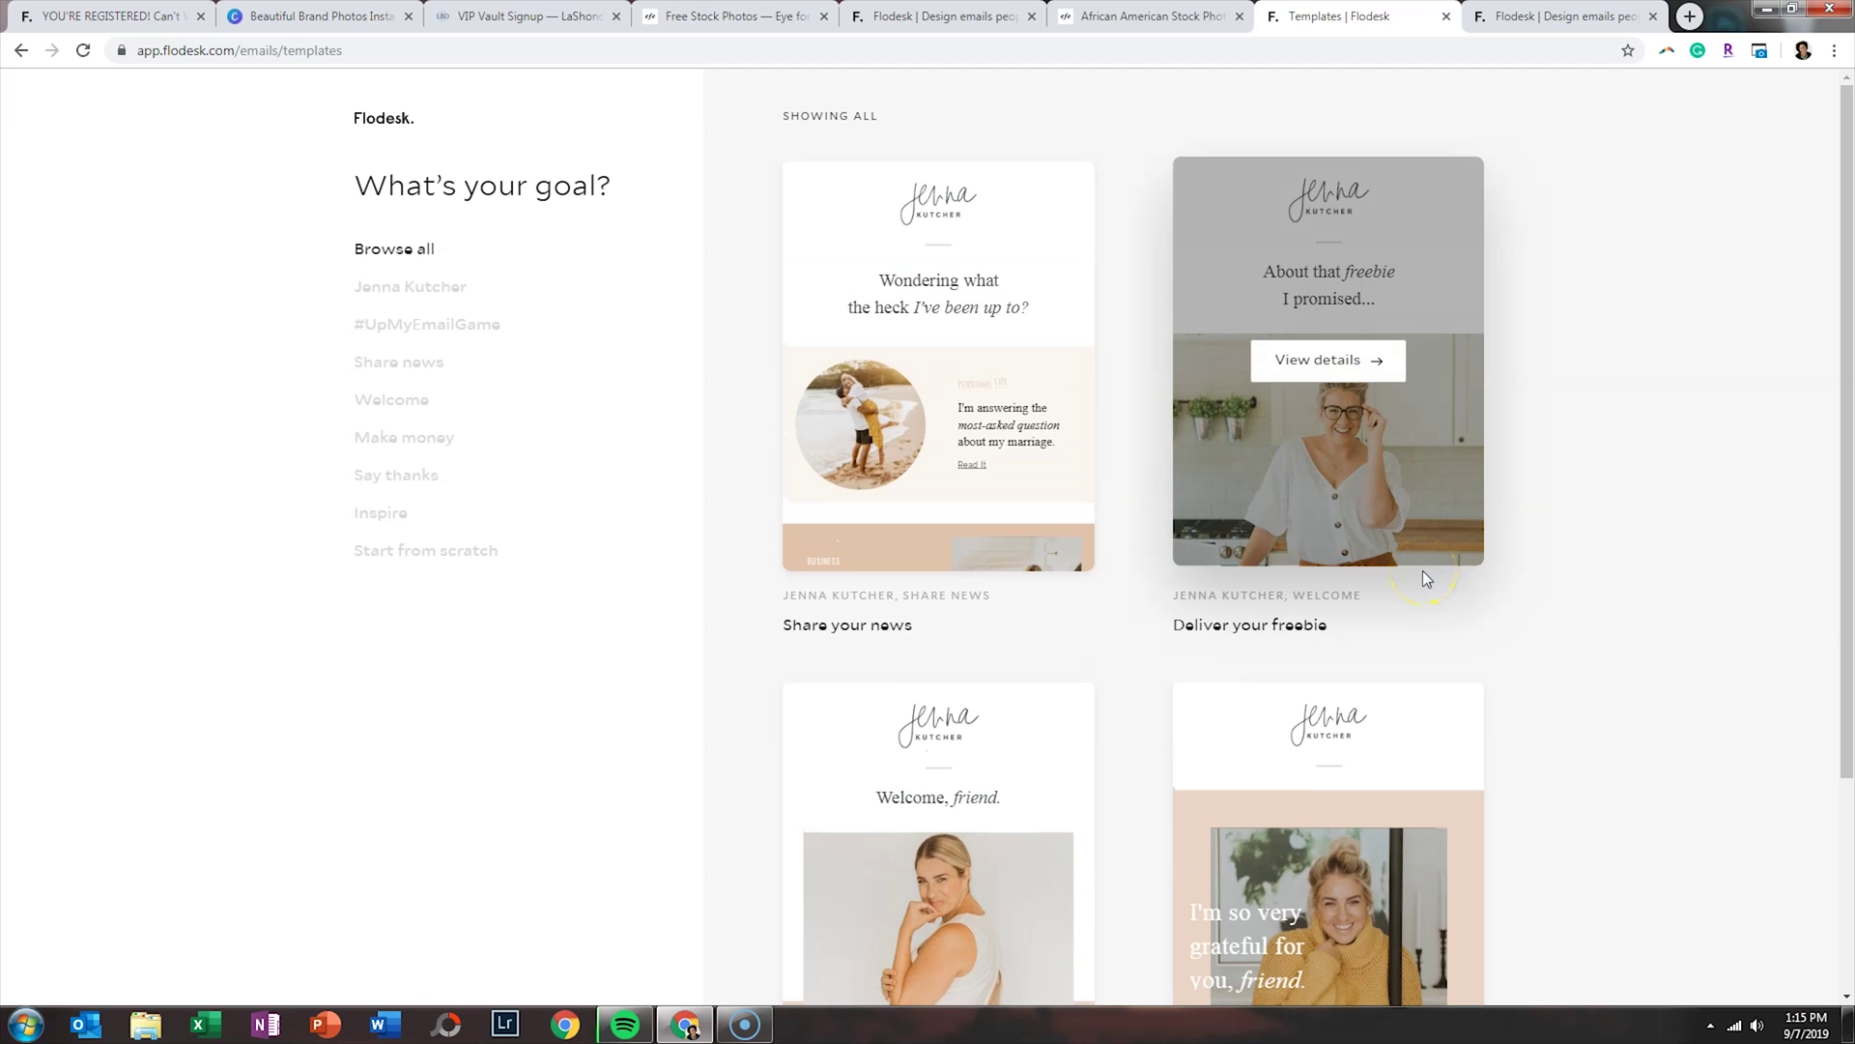
{"action": "scroll", "coordinate": [1434, 581], "scroll_direction": "down", "scroll_amount": 12}
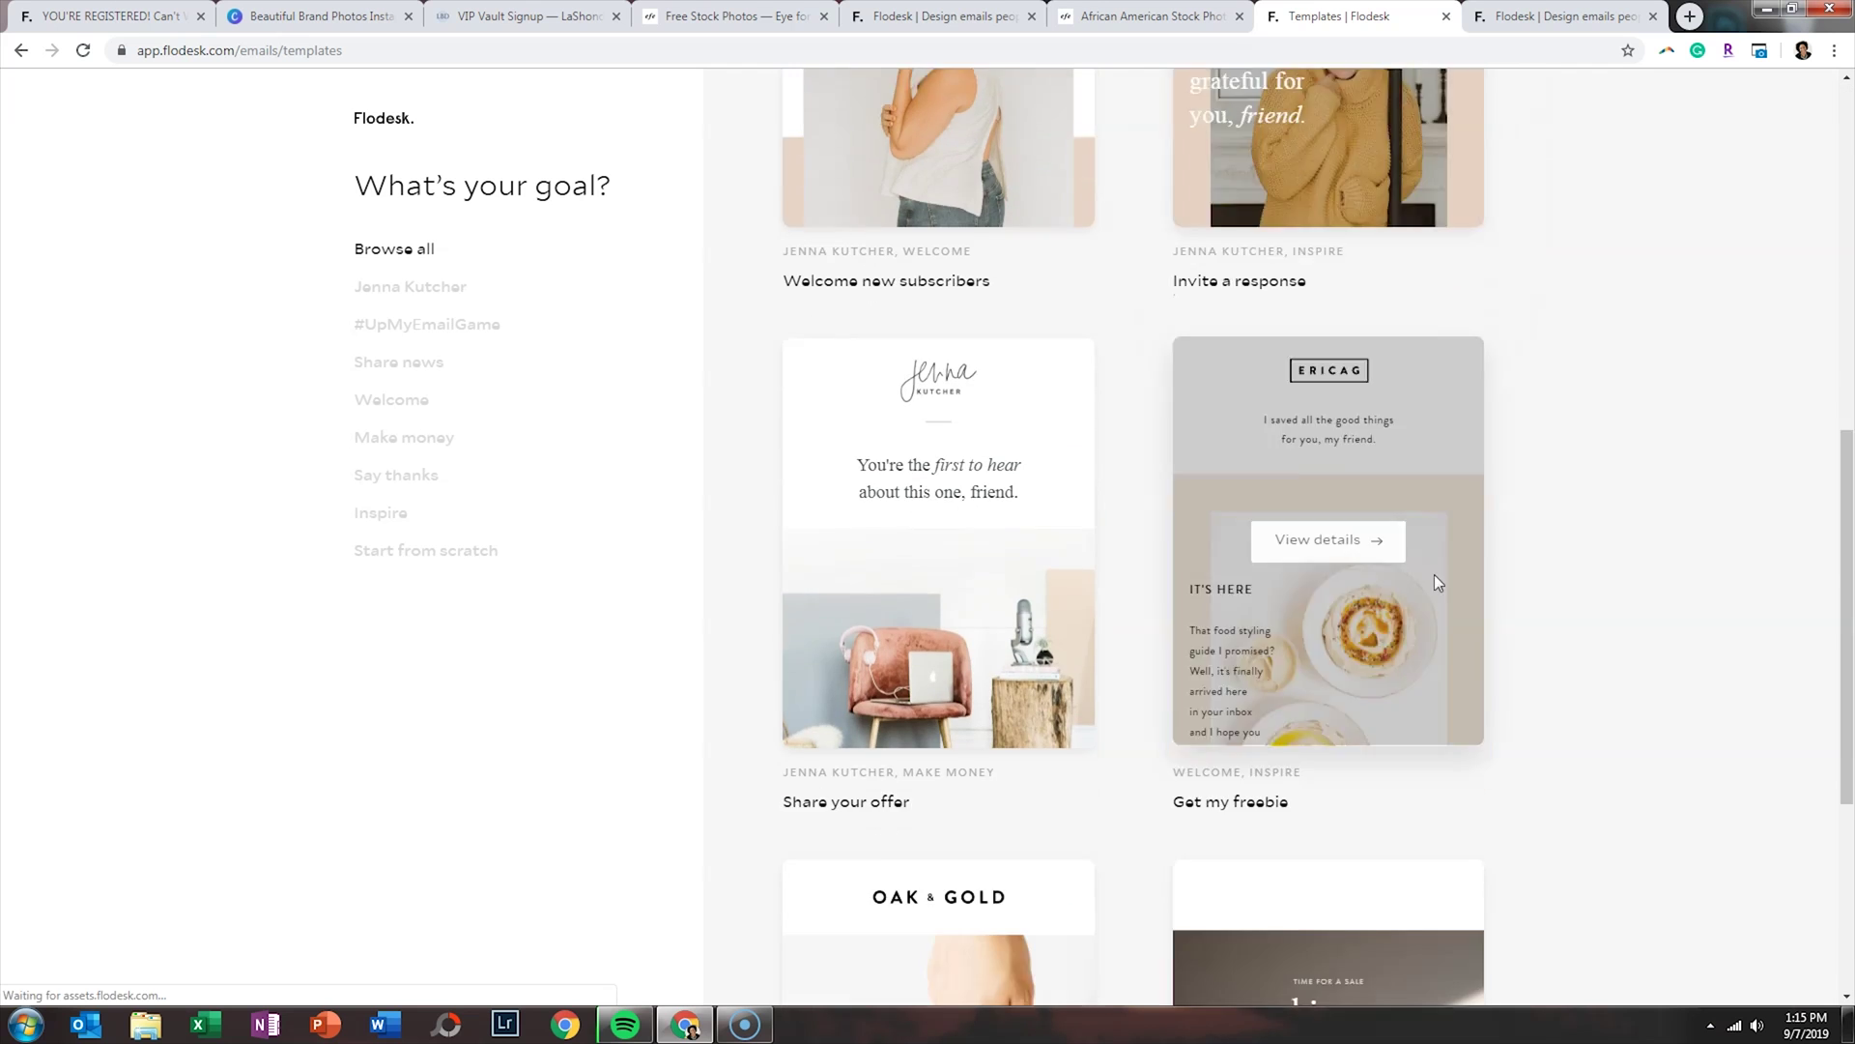
{"action": "scroll", "coordinate": [1434, 576], "scroll_direction": "down", "scroll_amount": 15}
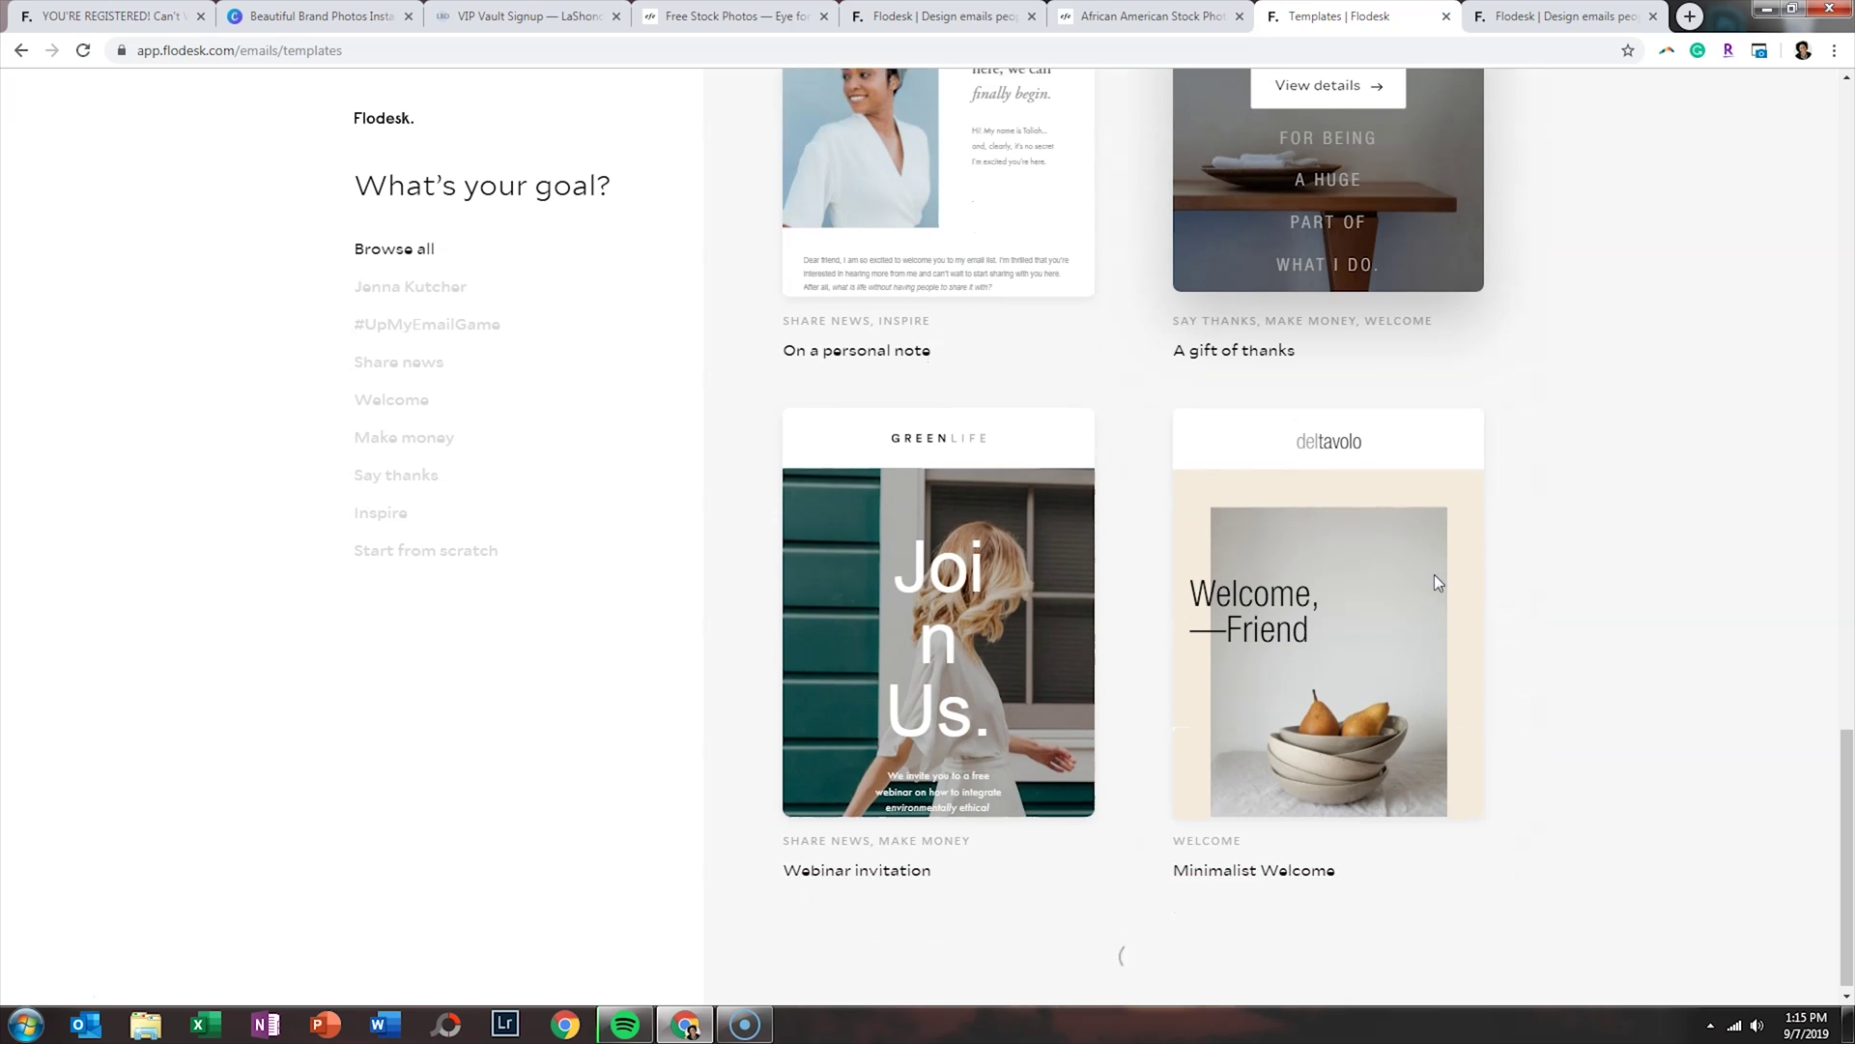
{"action": "scroll", "coordinate": [1435, 578], "scroll_direction": "down", "scroll_amount": 11}
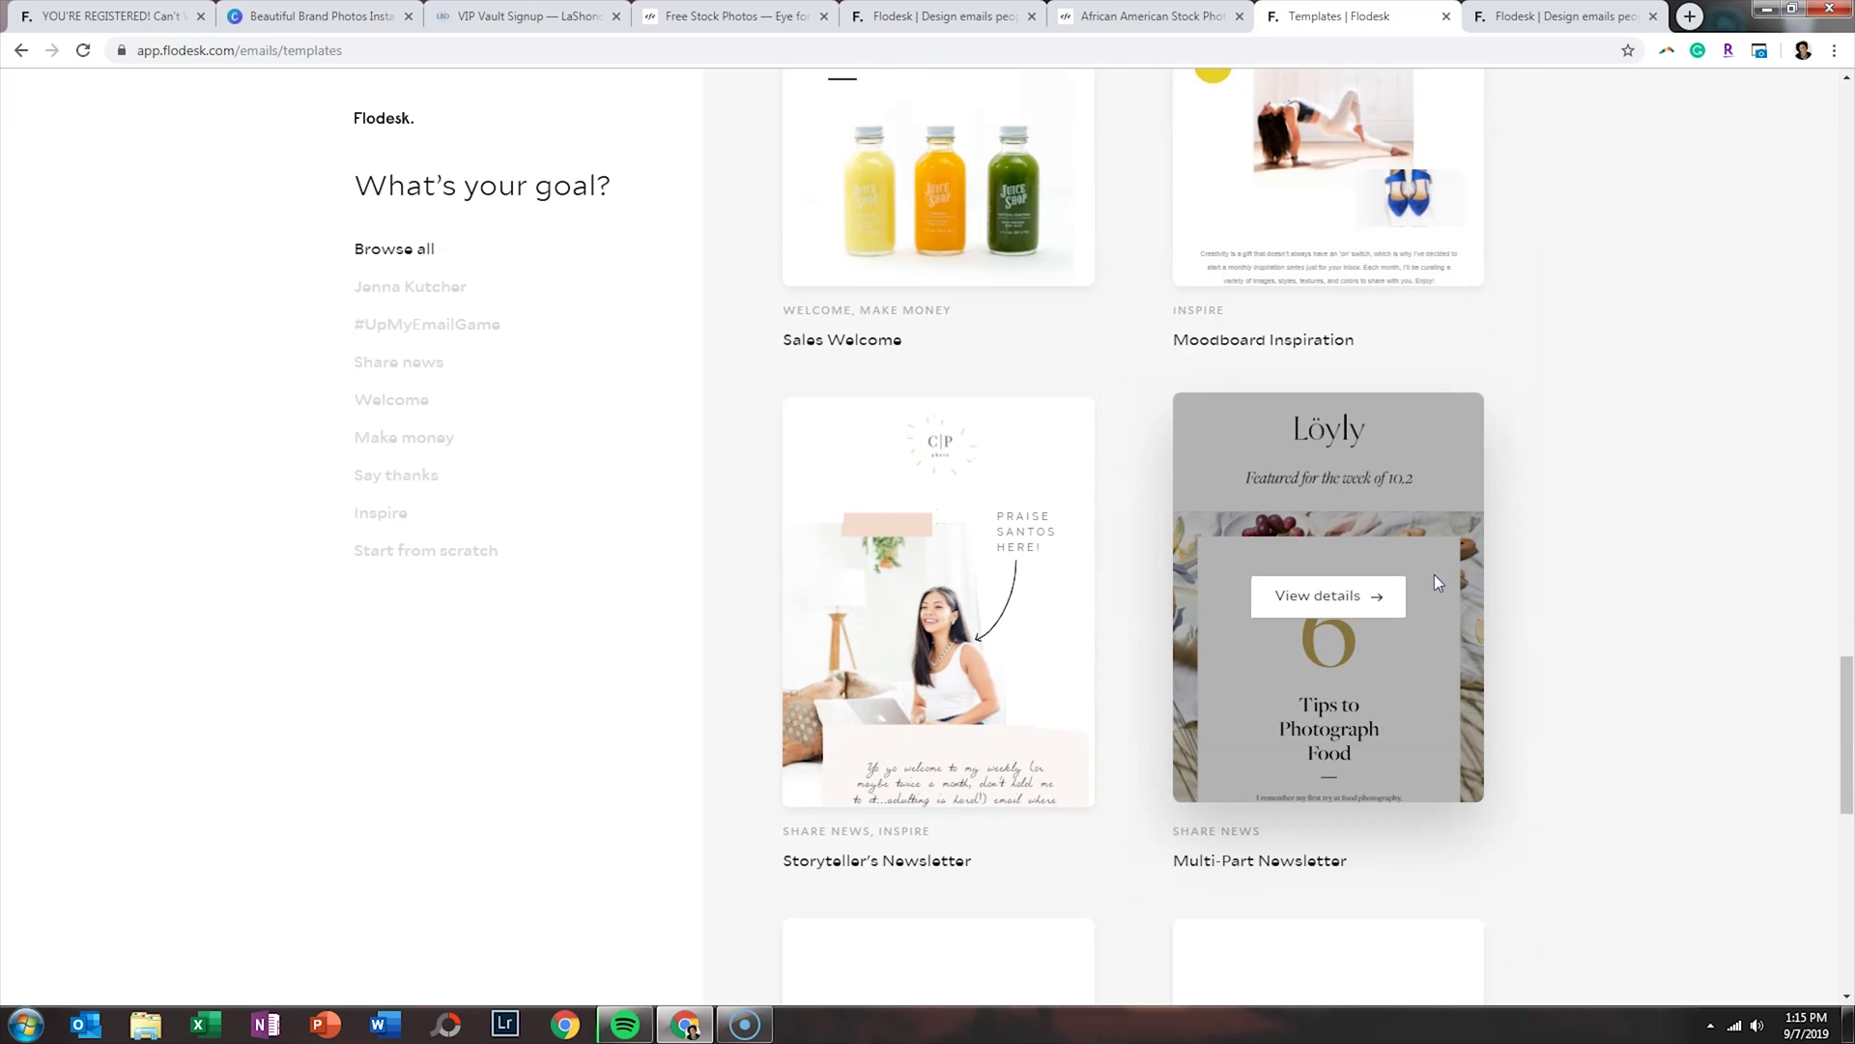
{"action": "scroll", "coordinate": [1437, 581], "scroll_direction": "down", "scroll_amount": 11}
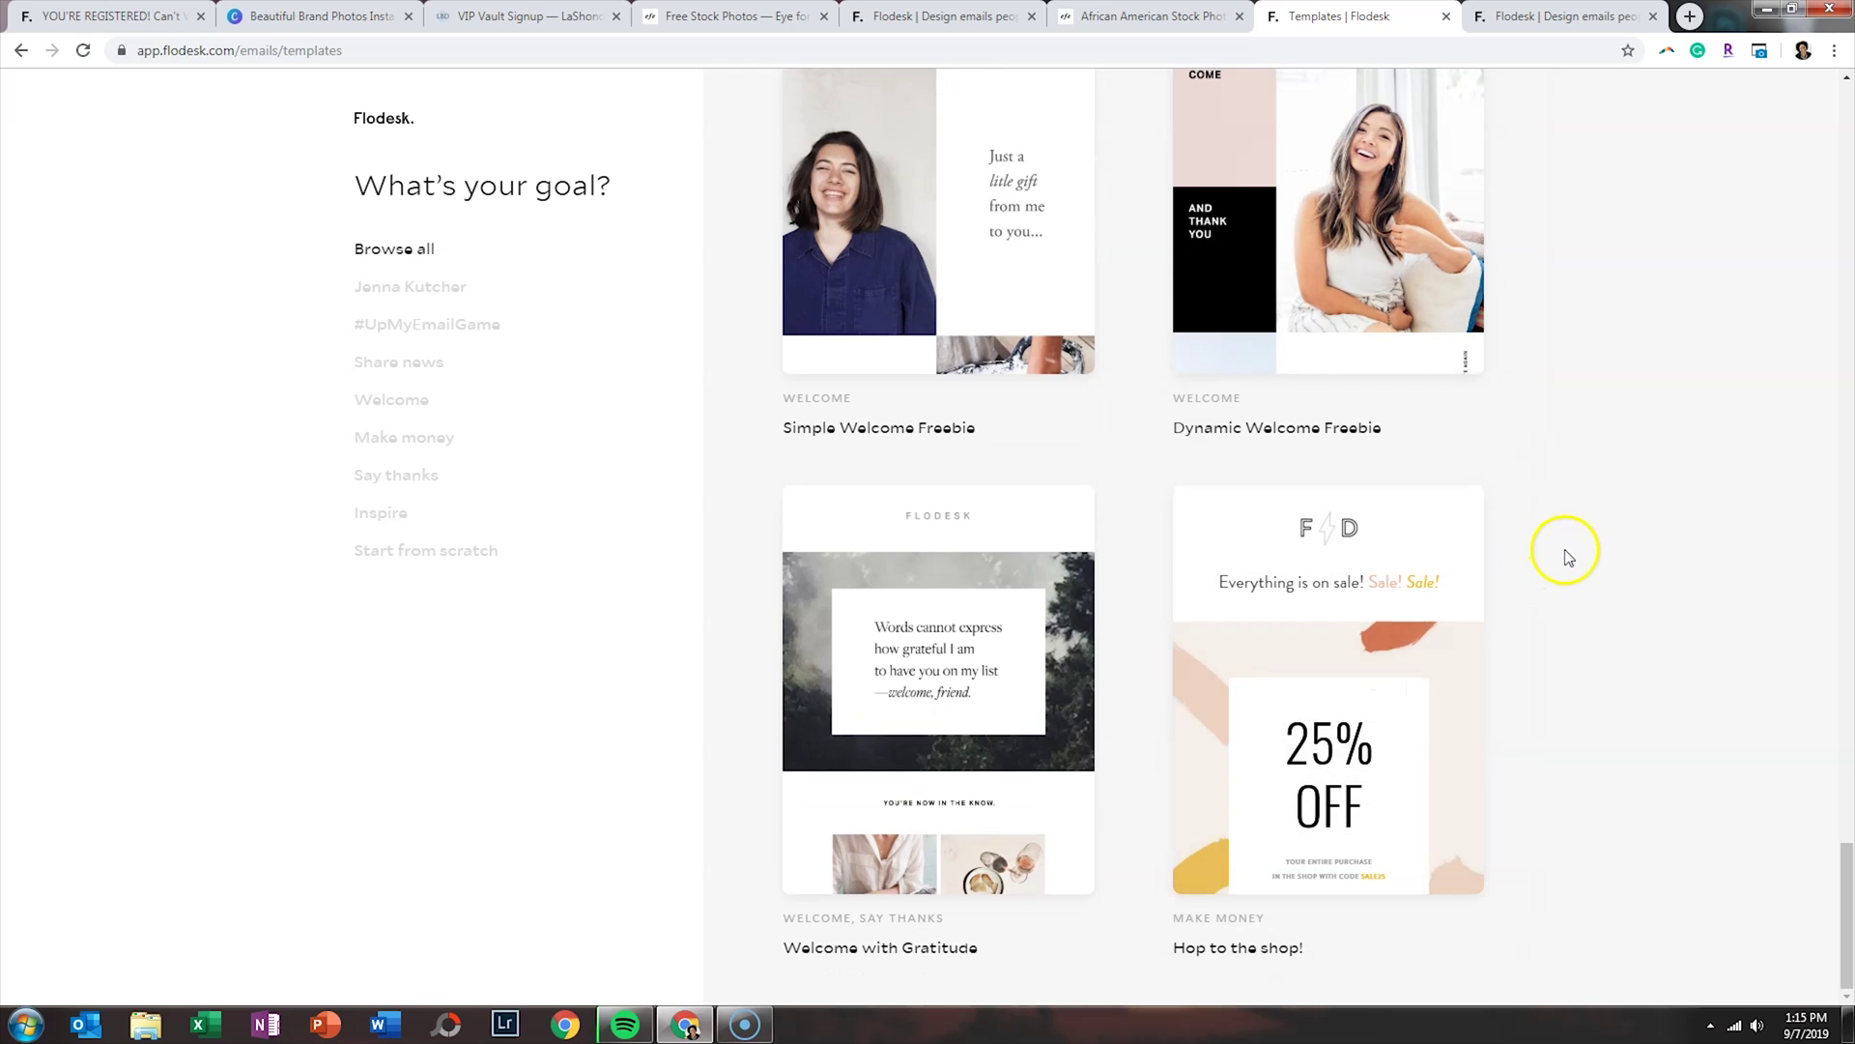
{"action": "left_click_drag", "start_coordinate": [1846, 880], "coordinate": [1847, 114]}
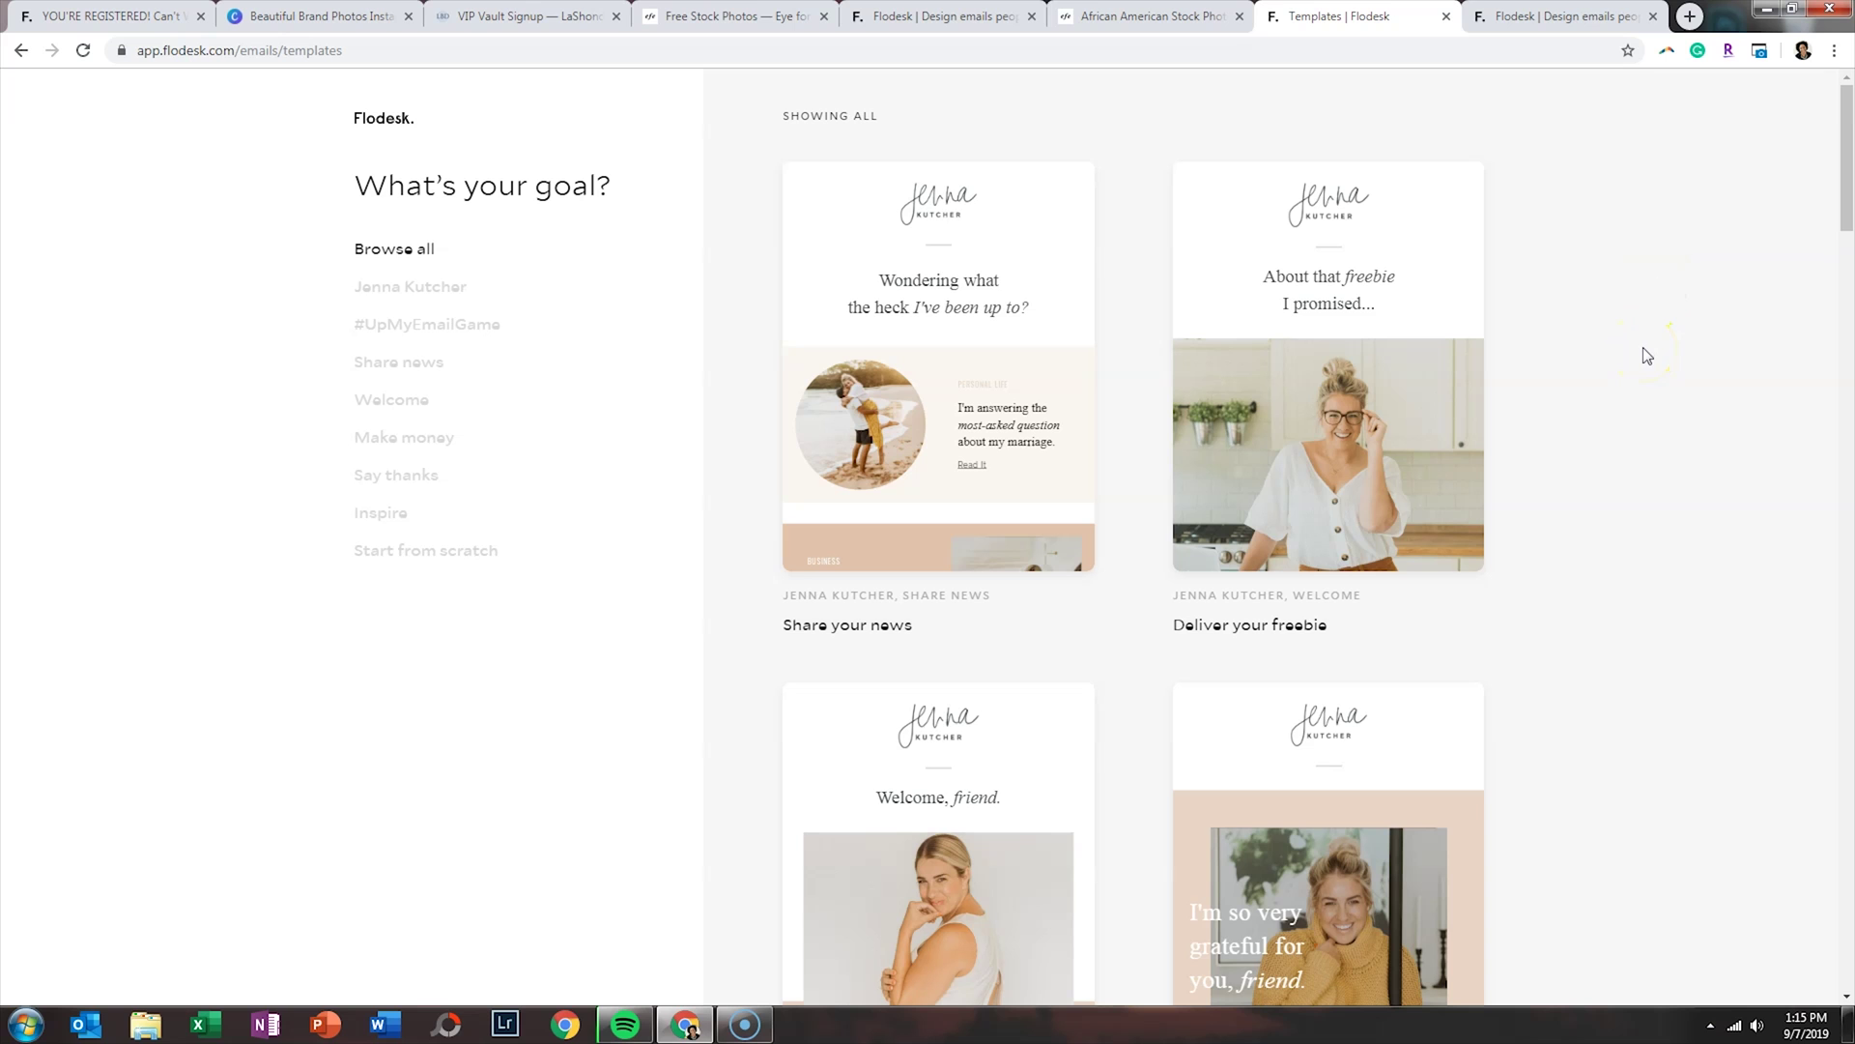
Close the browser tab with the published webinar sign-up page.
{"action": "left_click", "coordinate": [1556, 16]}
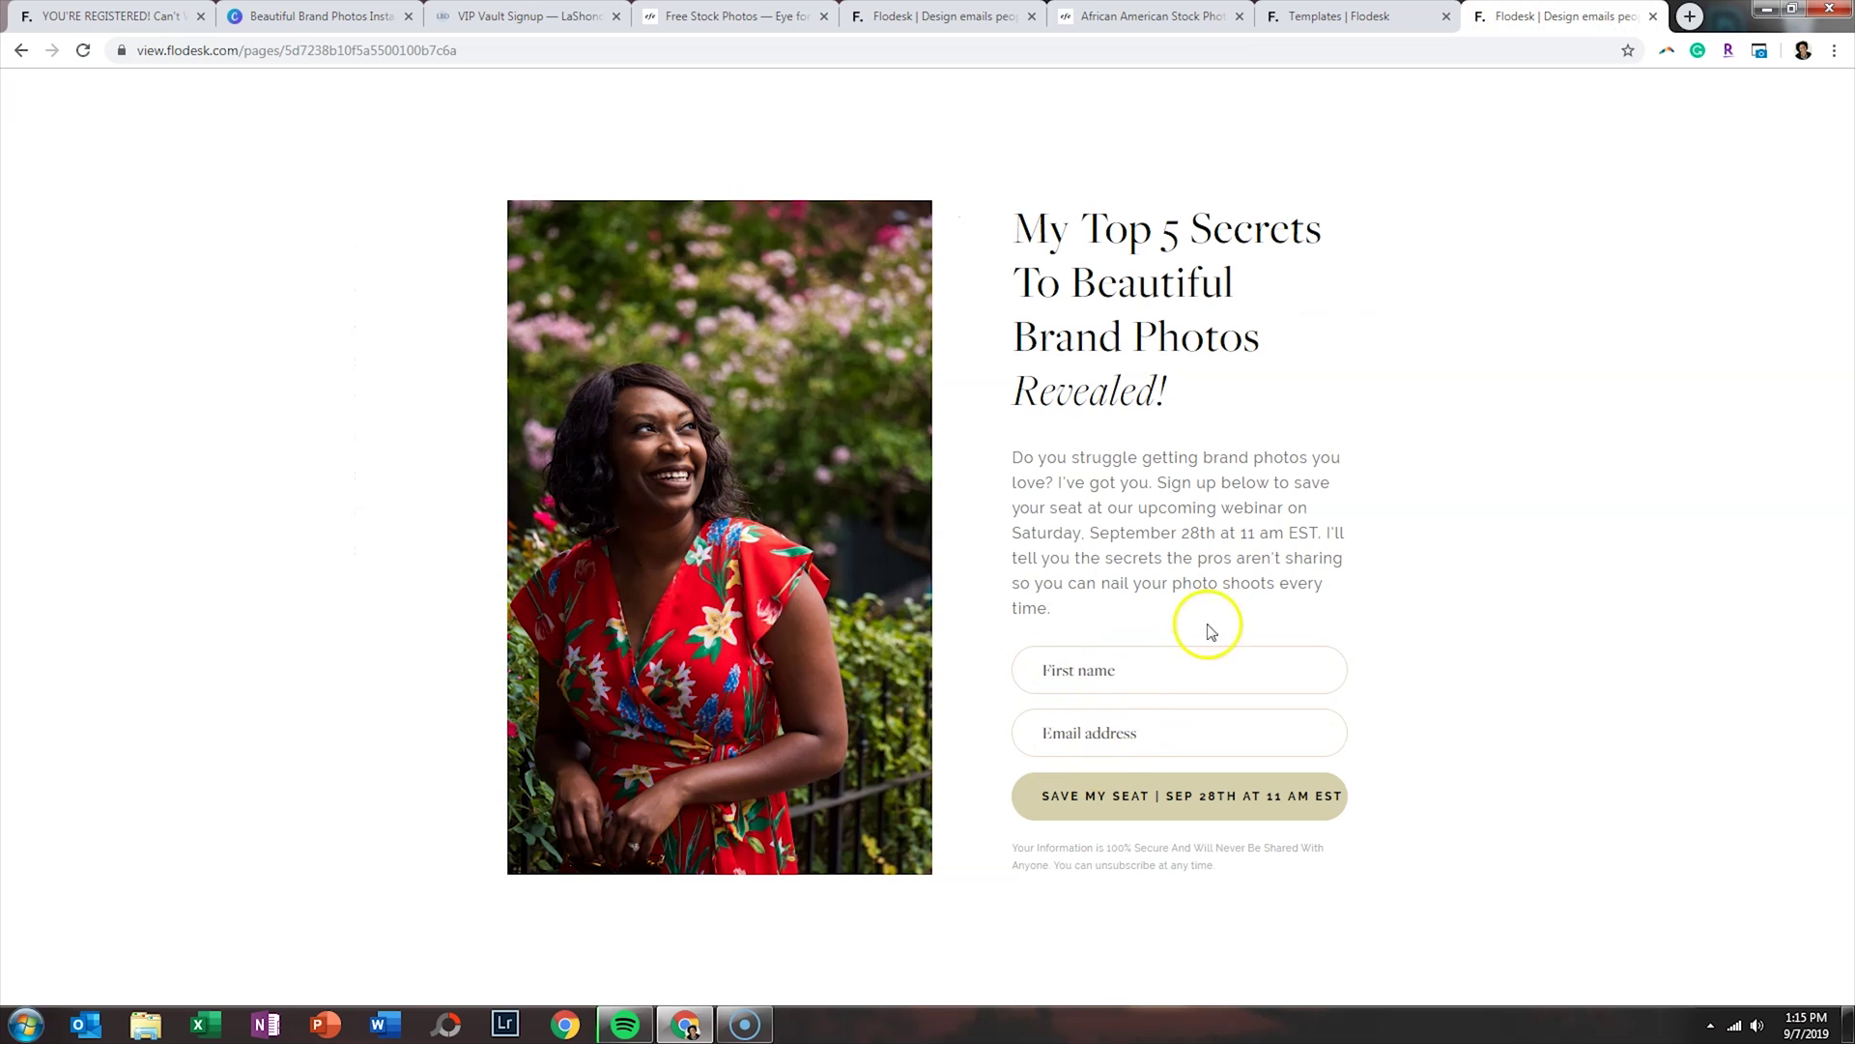
{"action": "left_click", "coordinate": [1653, 17]}
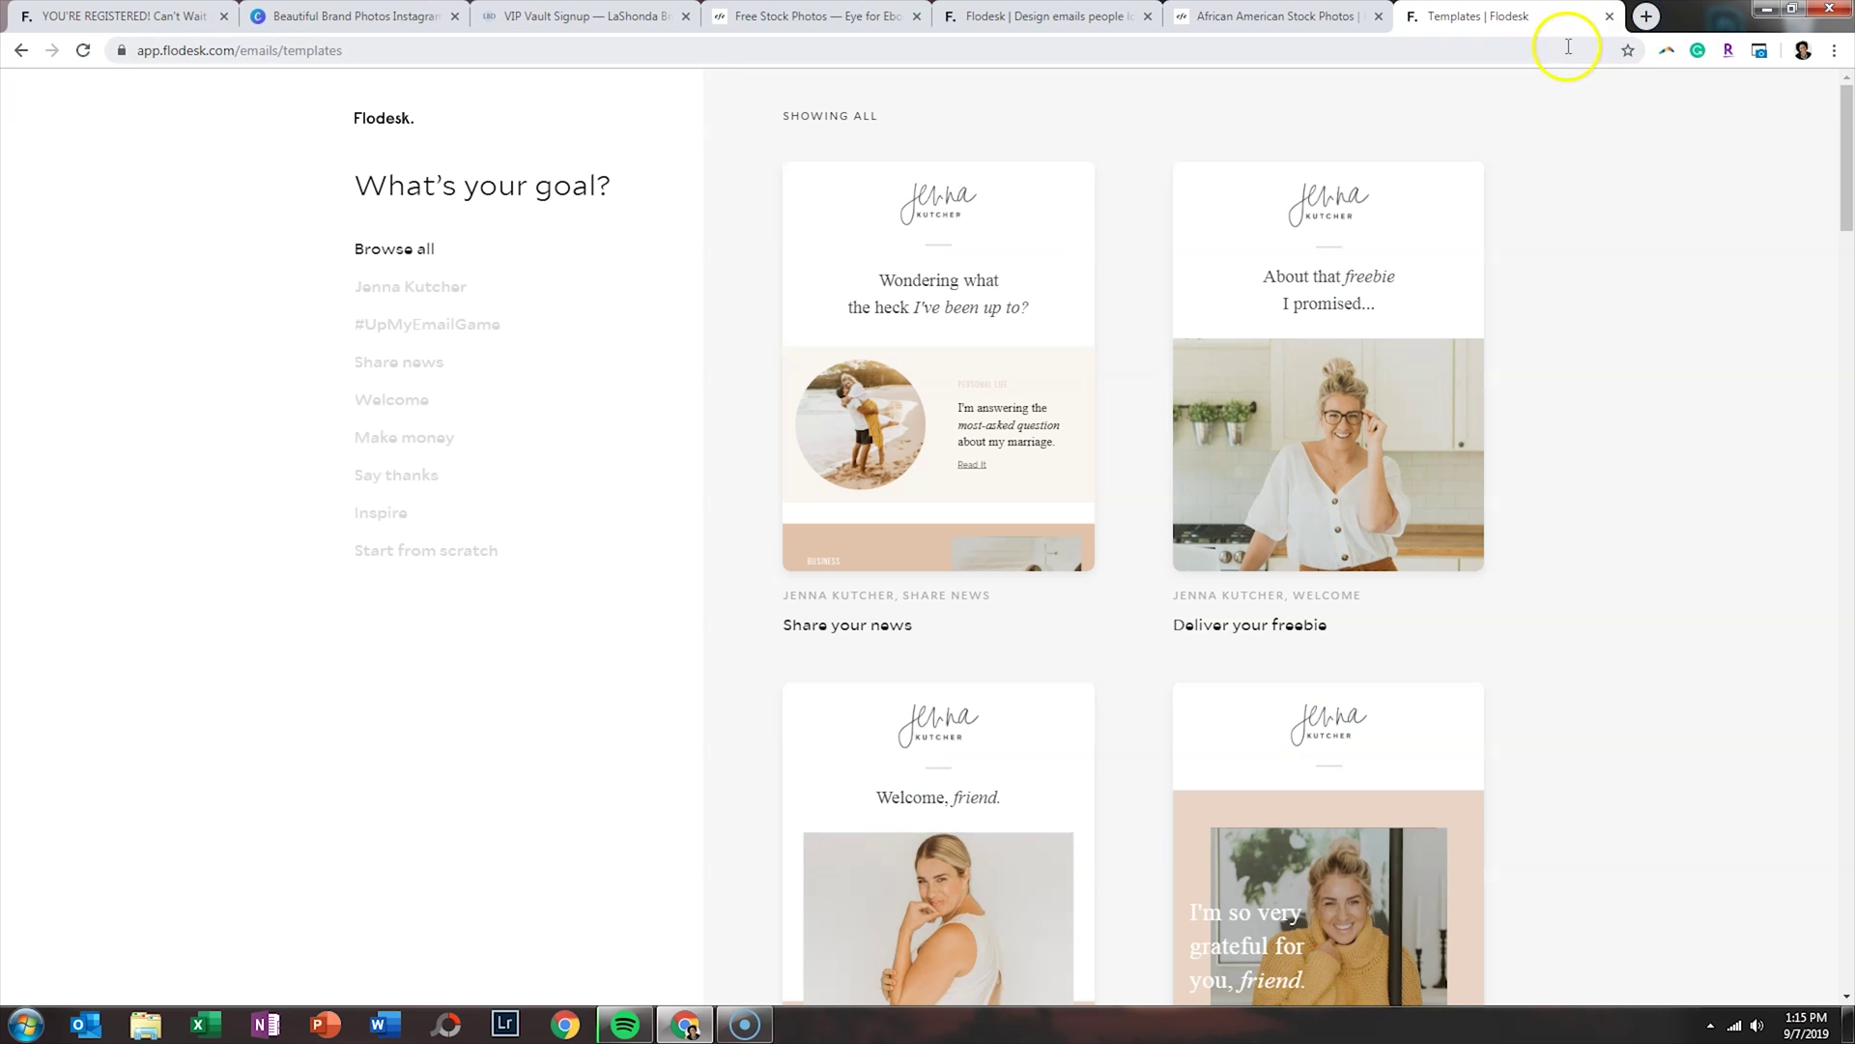
Return to the email list and delete the draft copy of the "Deliver your freebie" email.
{"action": "left_click", "coordinate": [1087, 26]}
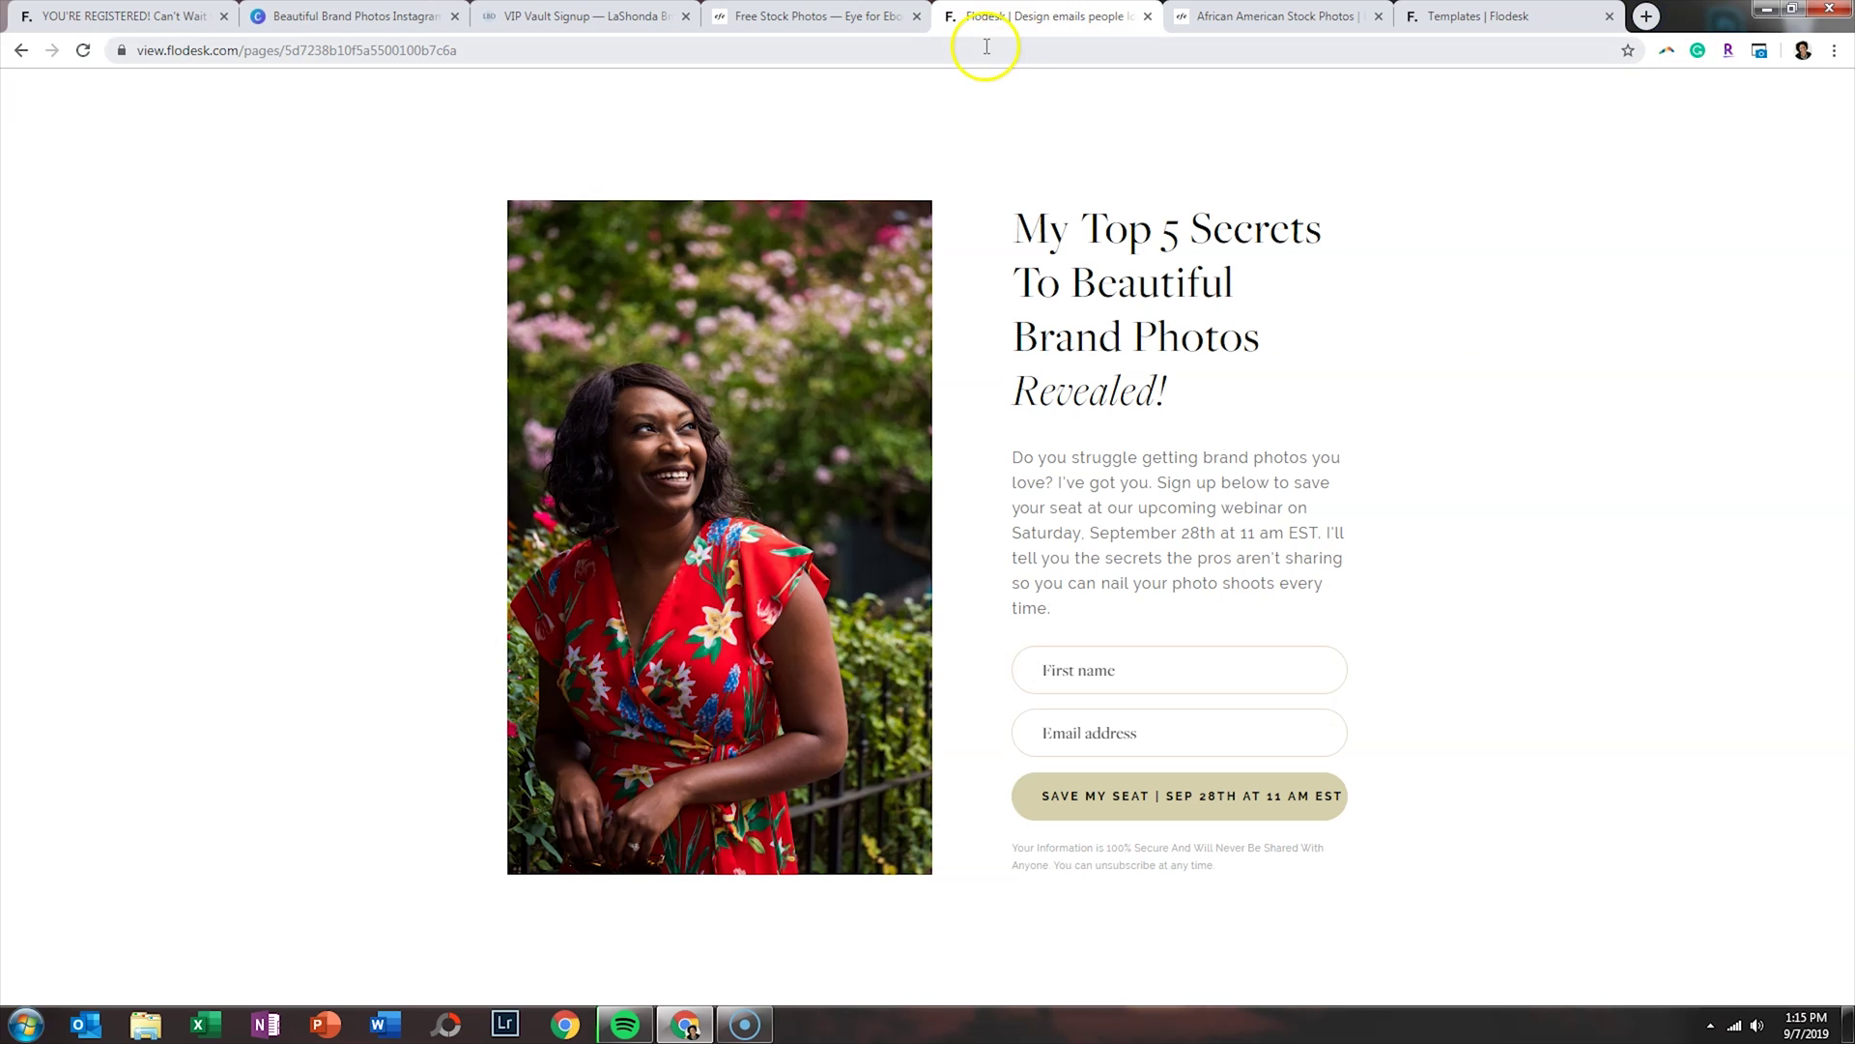
{"action": "left_click", "coordinate": [1478, 16]}
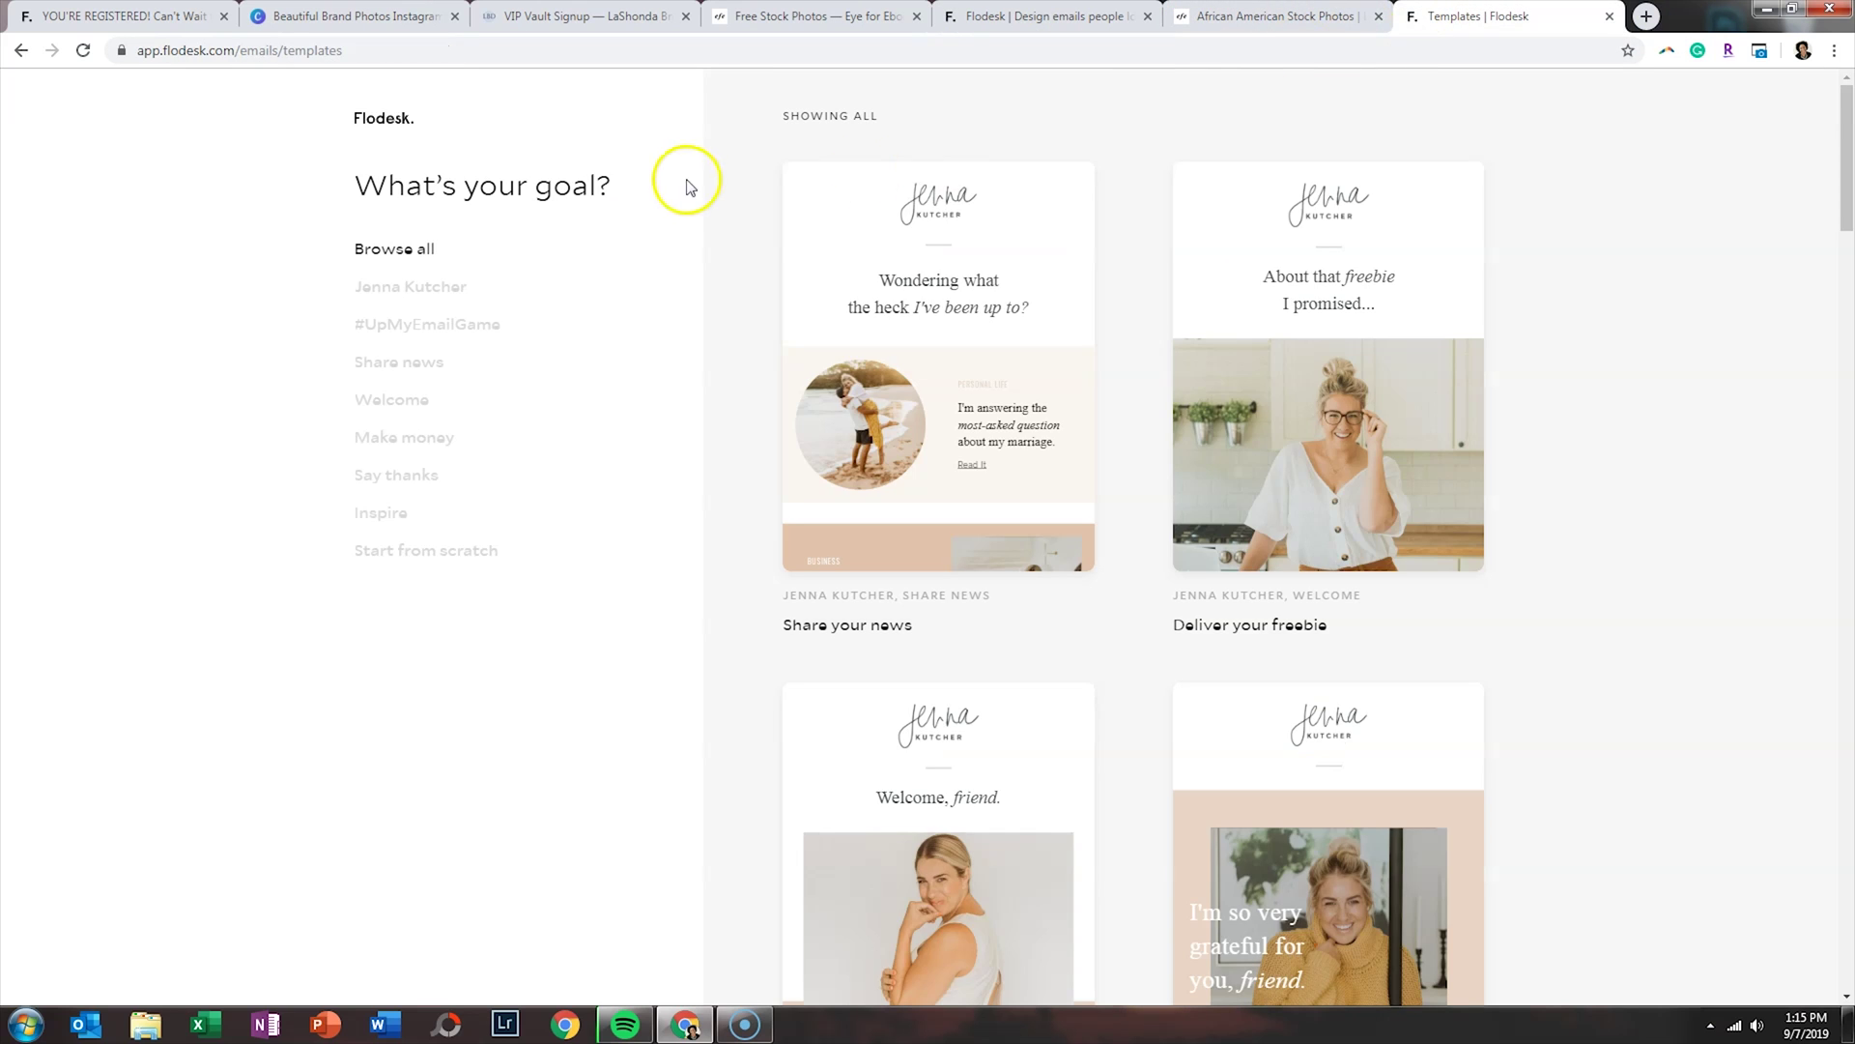
{"action": "left_click", "coordinate": [392, 116]}
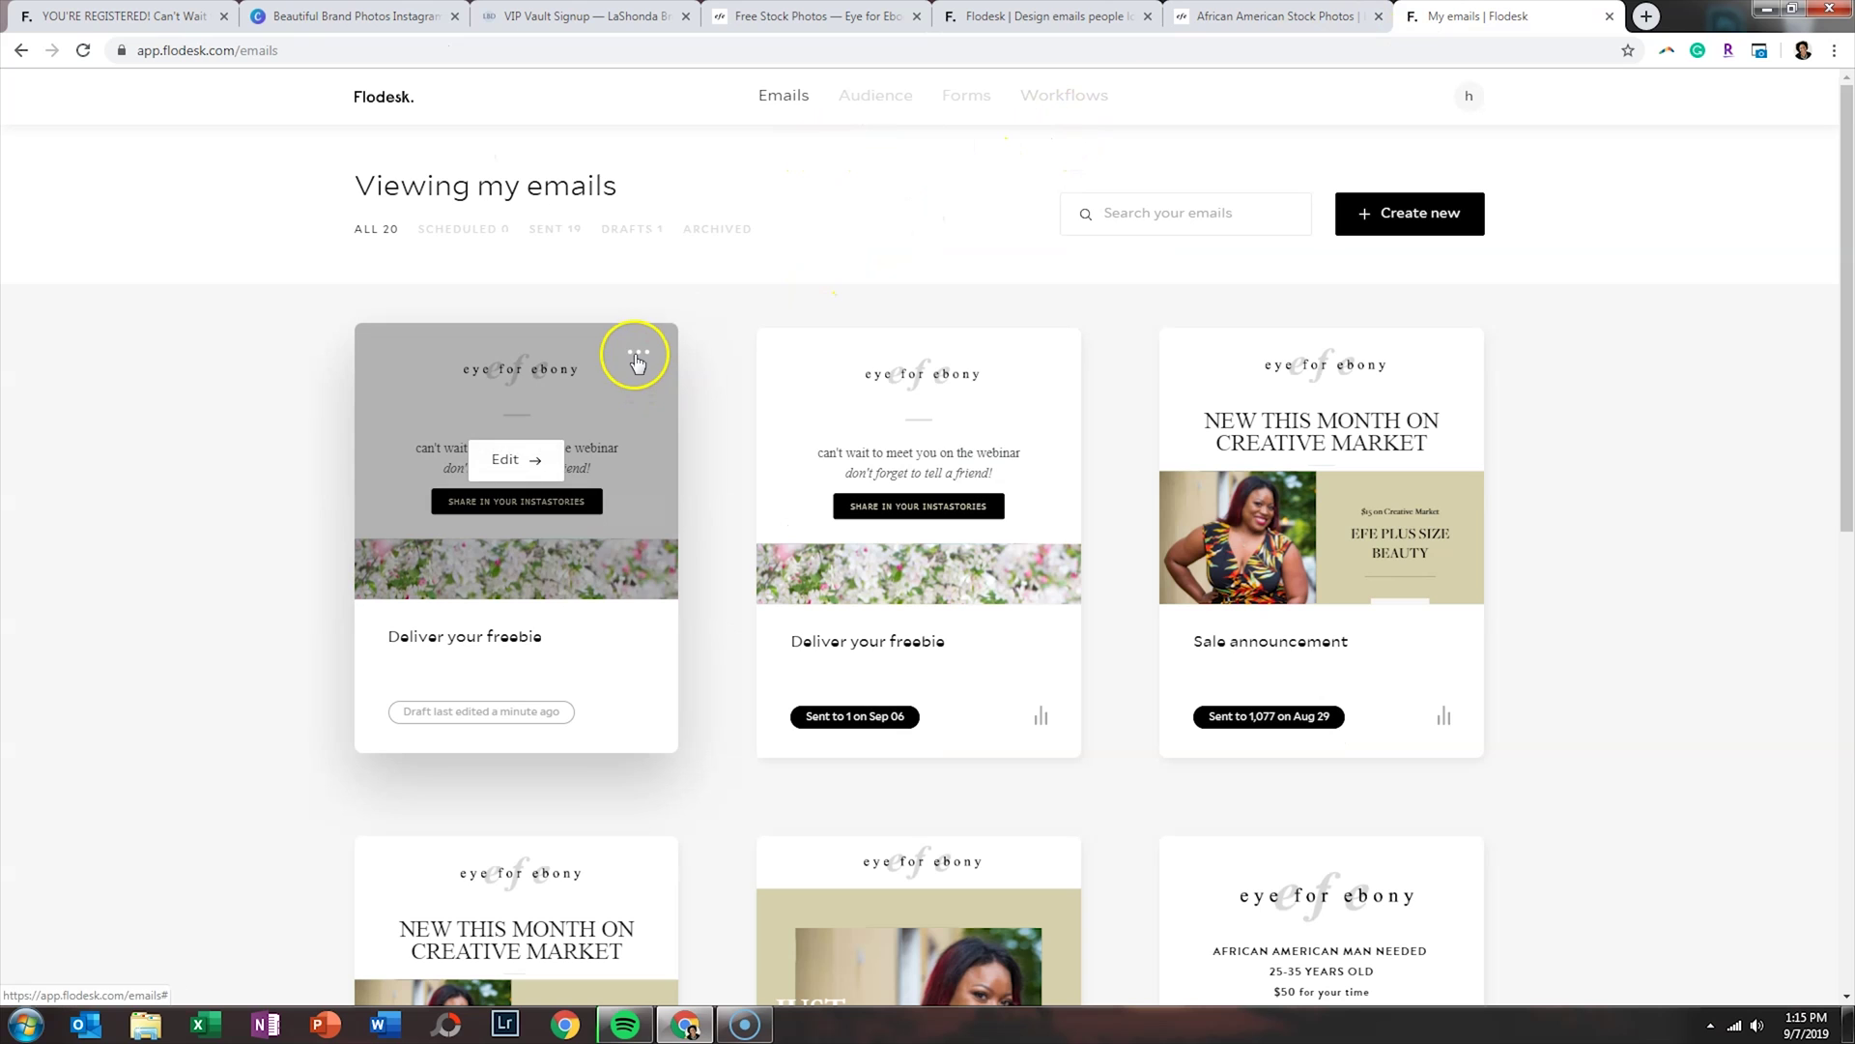
{"action": "left_click", "coordinate": [636, 355]}
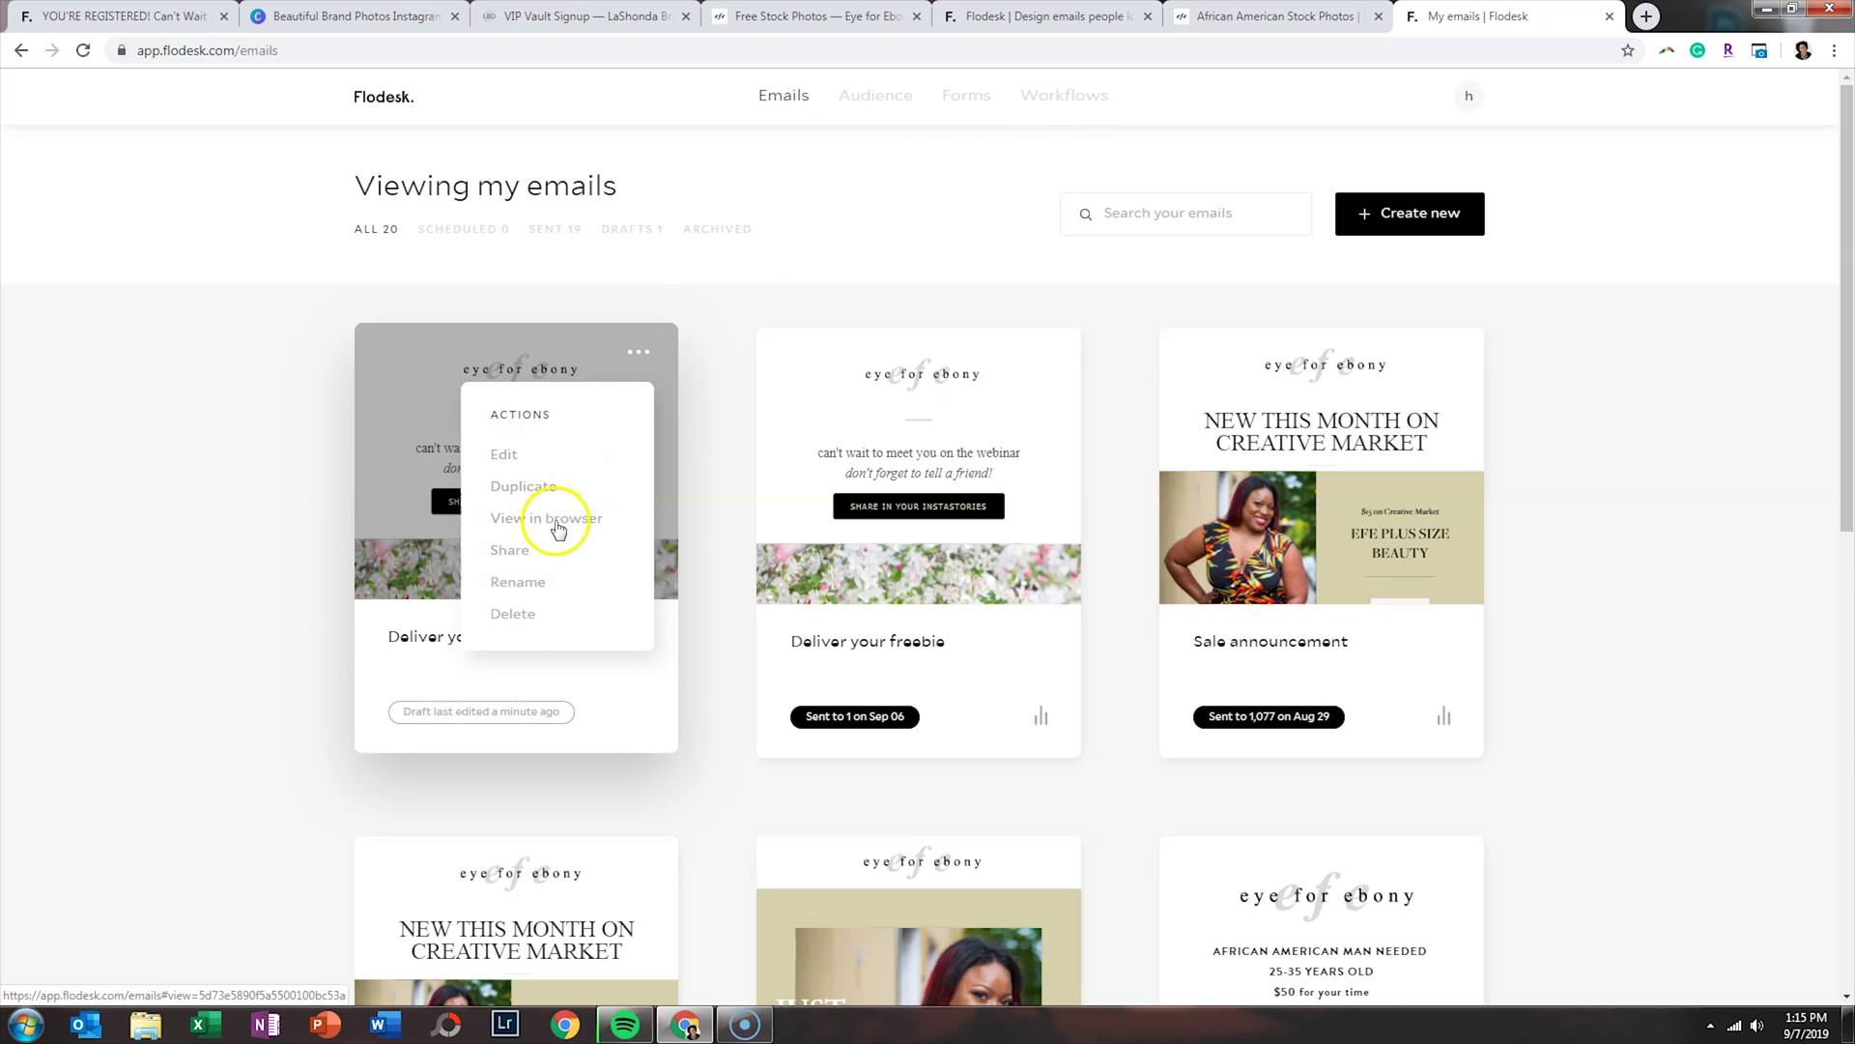
{"action": "left_click", "coordinate": [509, 613]}
{"action": "left_click", "coordinate": [1003, 596]}
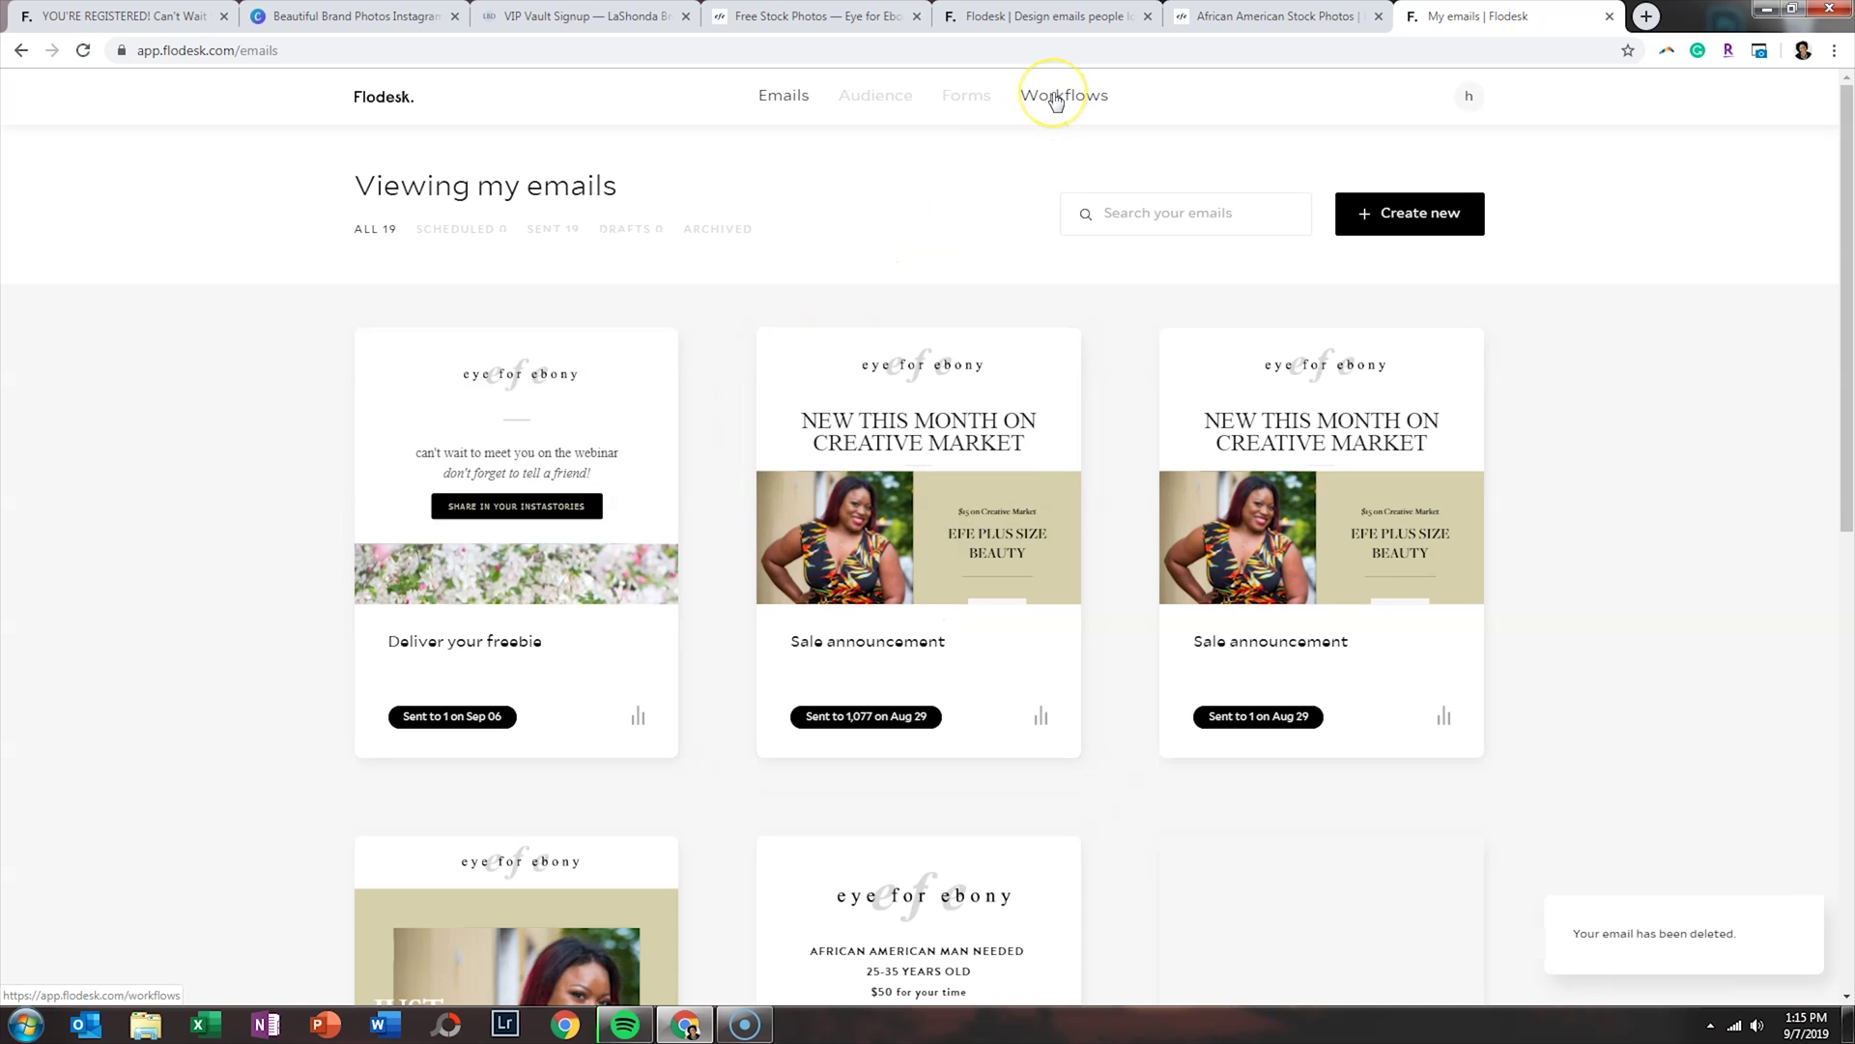
Create a new workflow from scratch named "September 28th Webinar".
{"action": "left_click", "coordinate": [1056, 97]}
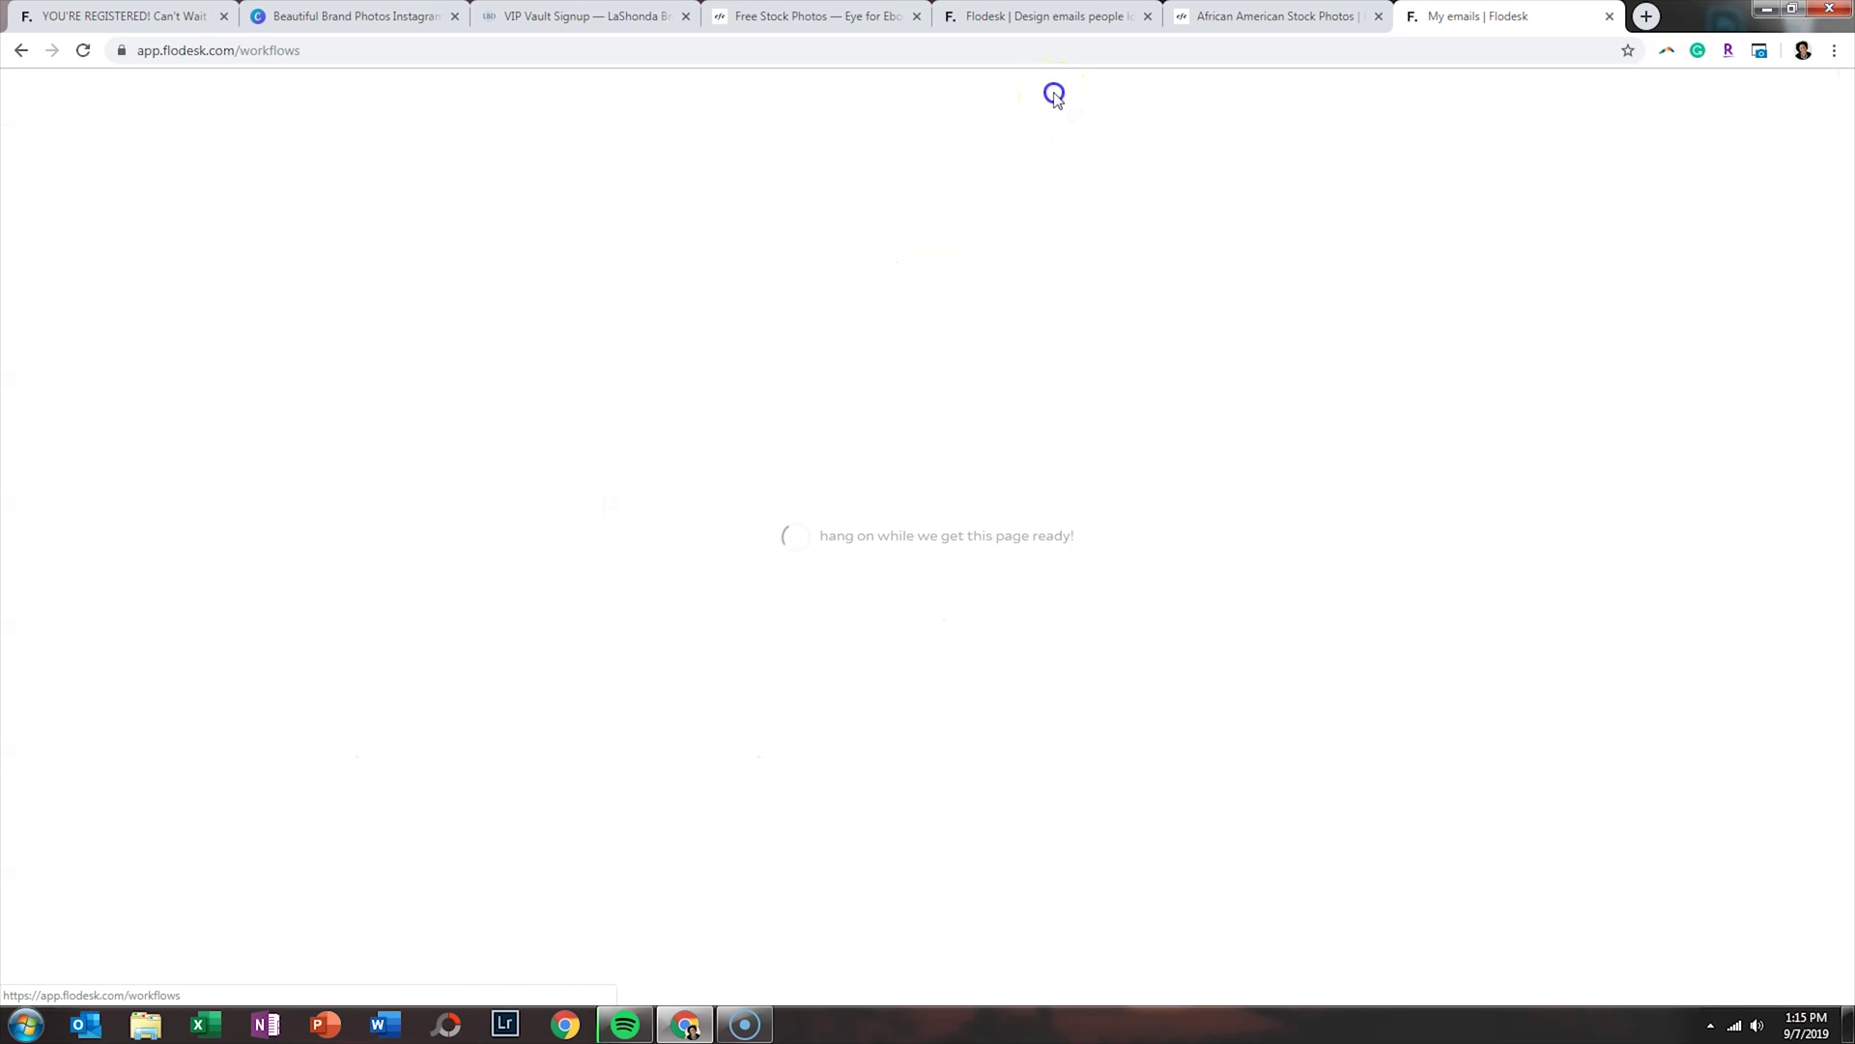
{"action": "left_click", "coordinate": [1378, 221]}
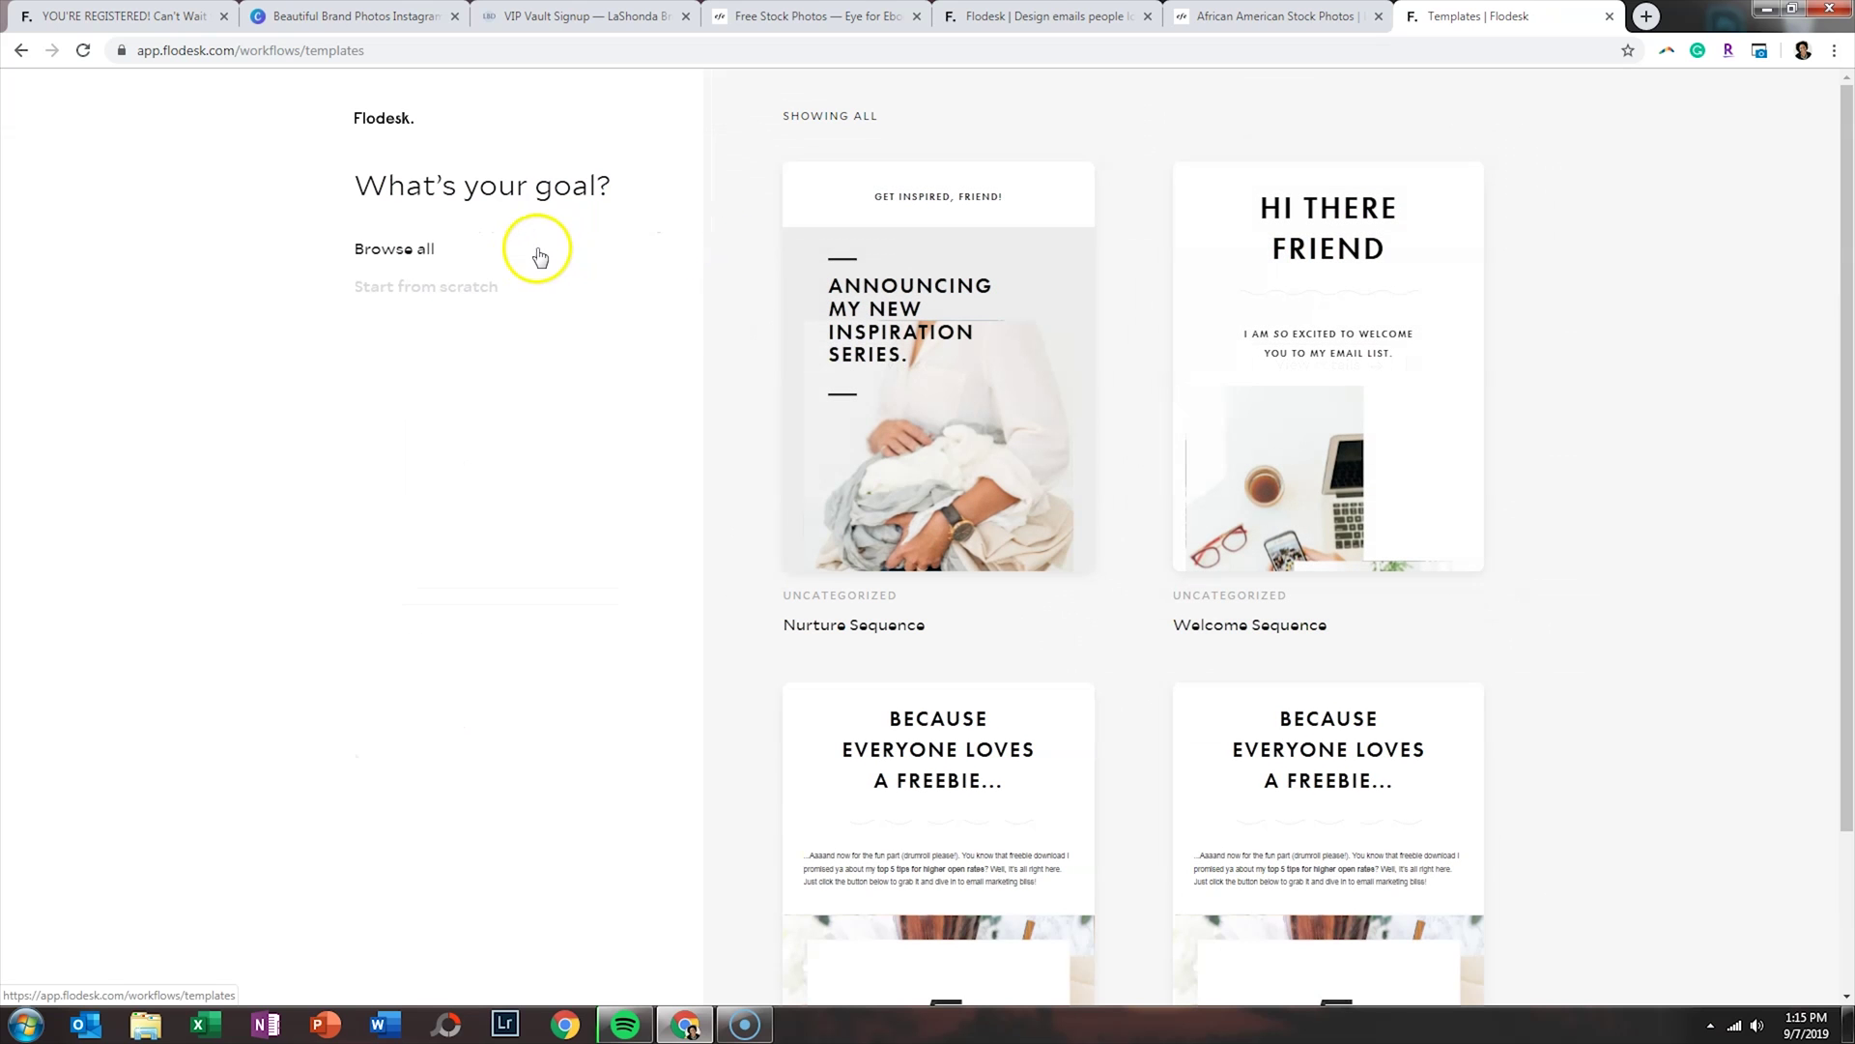
{"action": "left_click", "coordinate": [490, 288]}
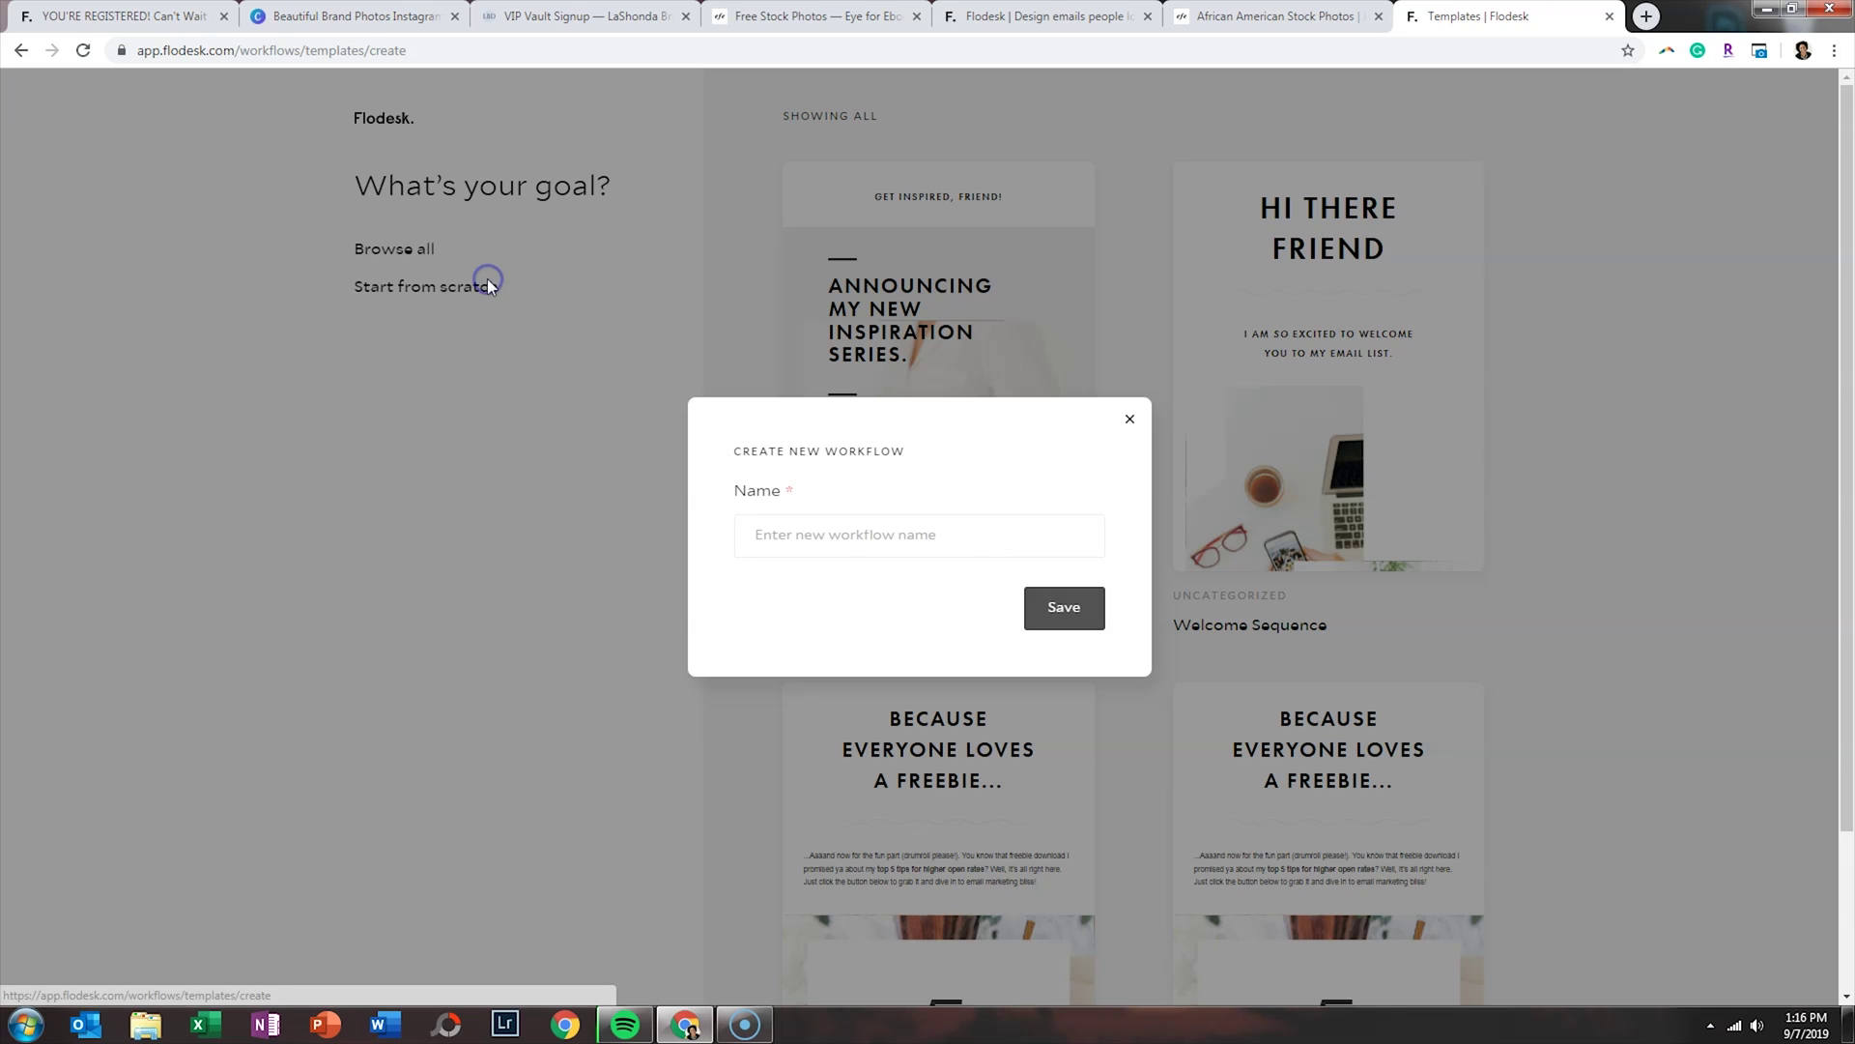
{"action": "left_click", "coordinate": [826, 552]}
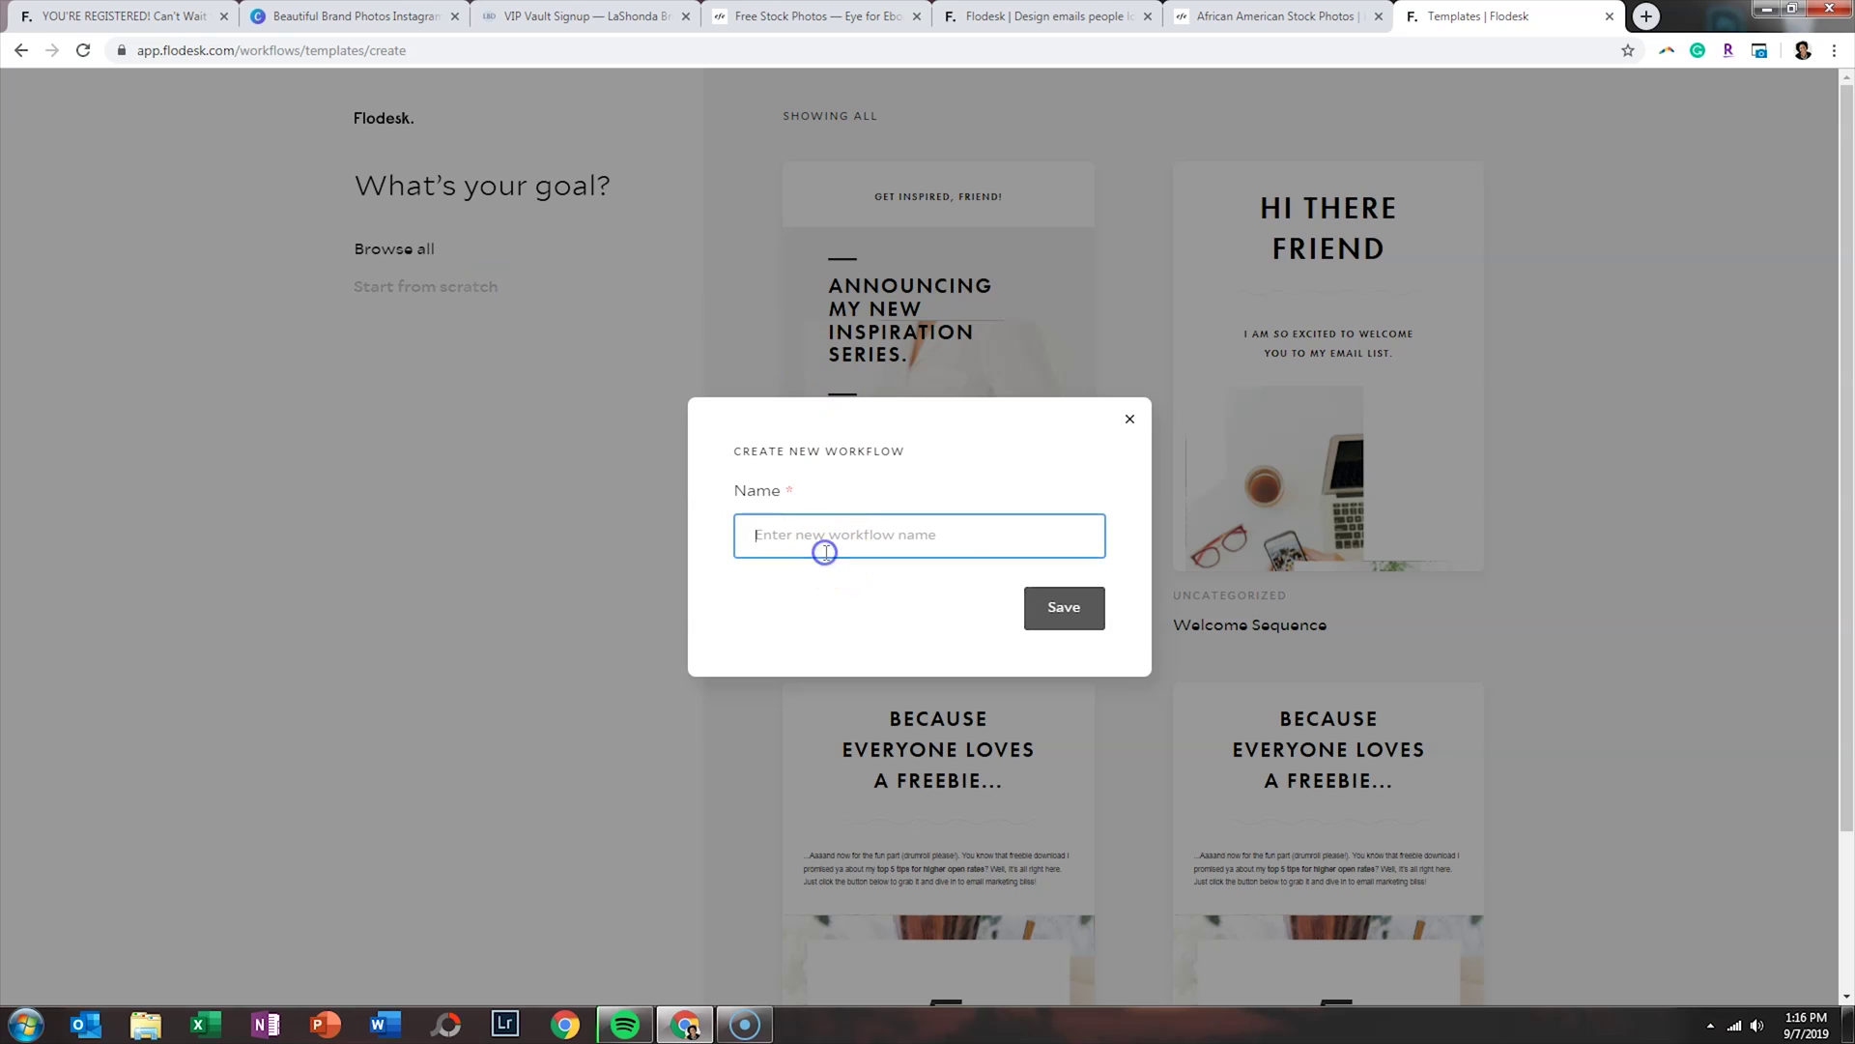
{"action": "type", "text": "September 28th Webinar"}
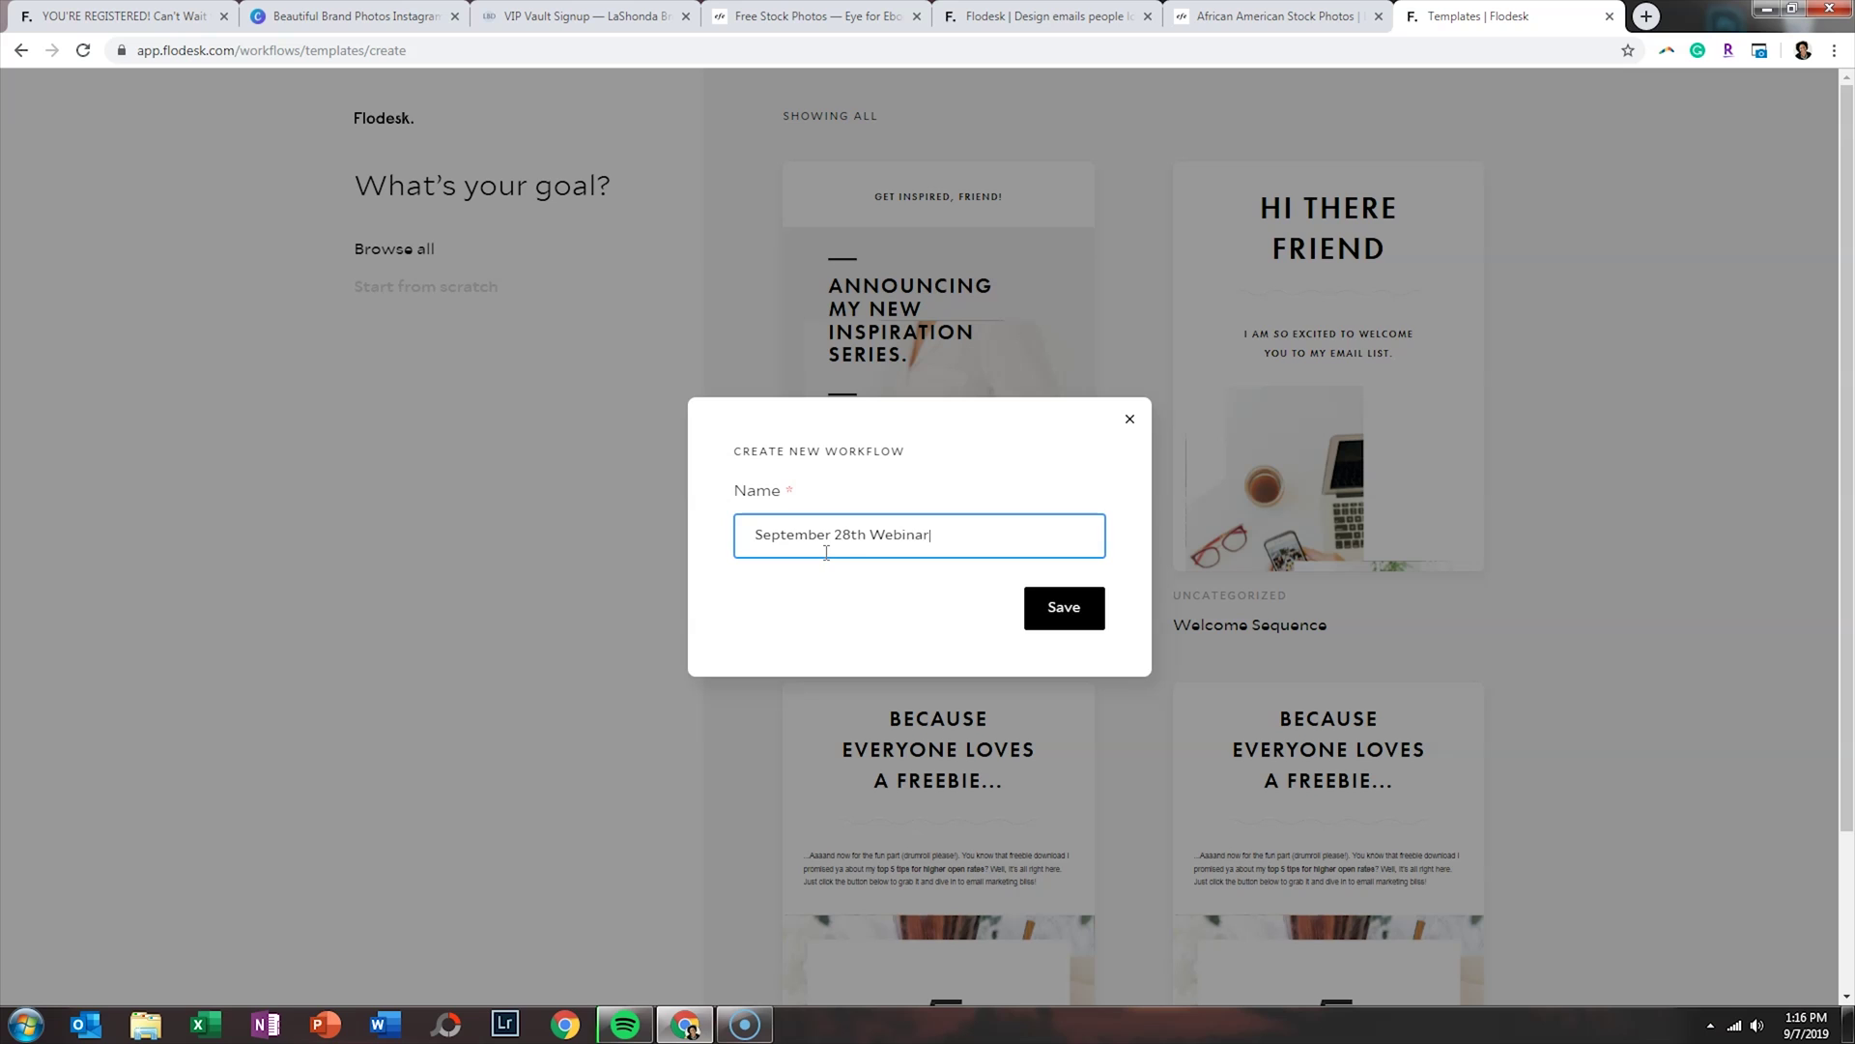
{"action": "key", "text": "Return"}
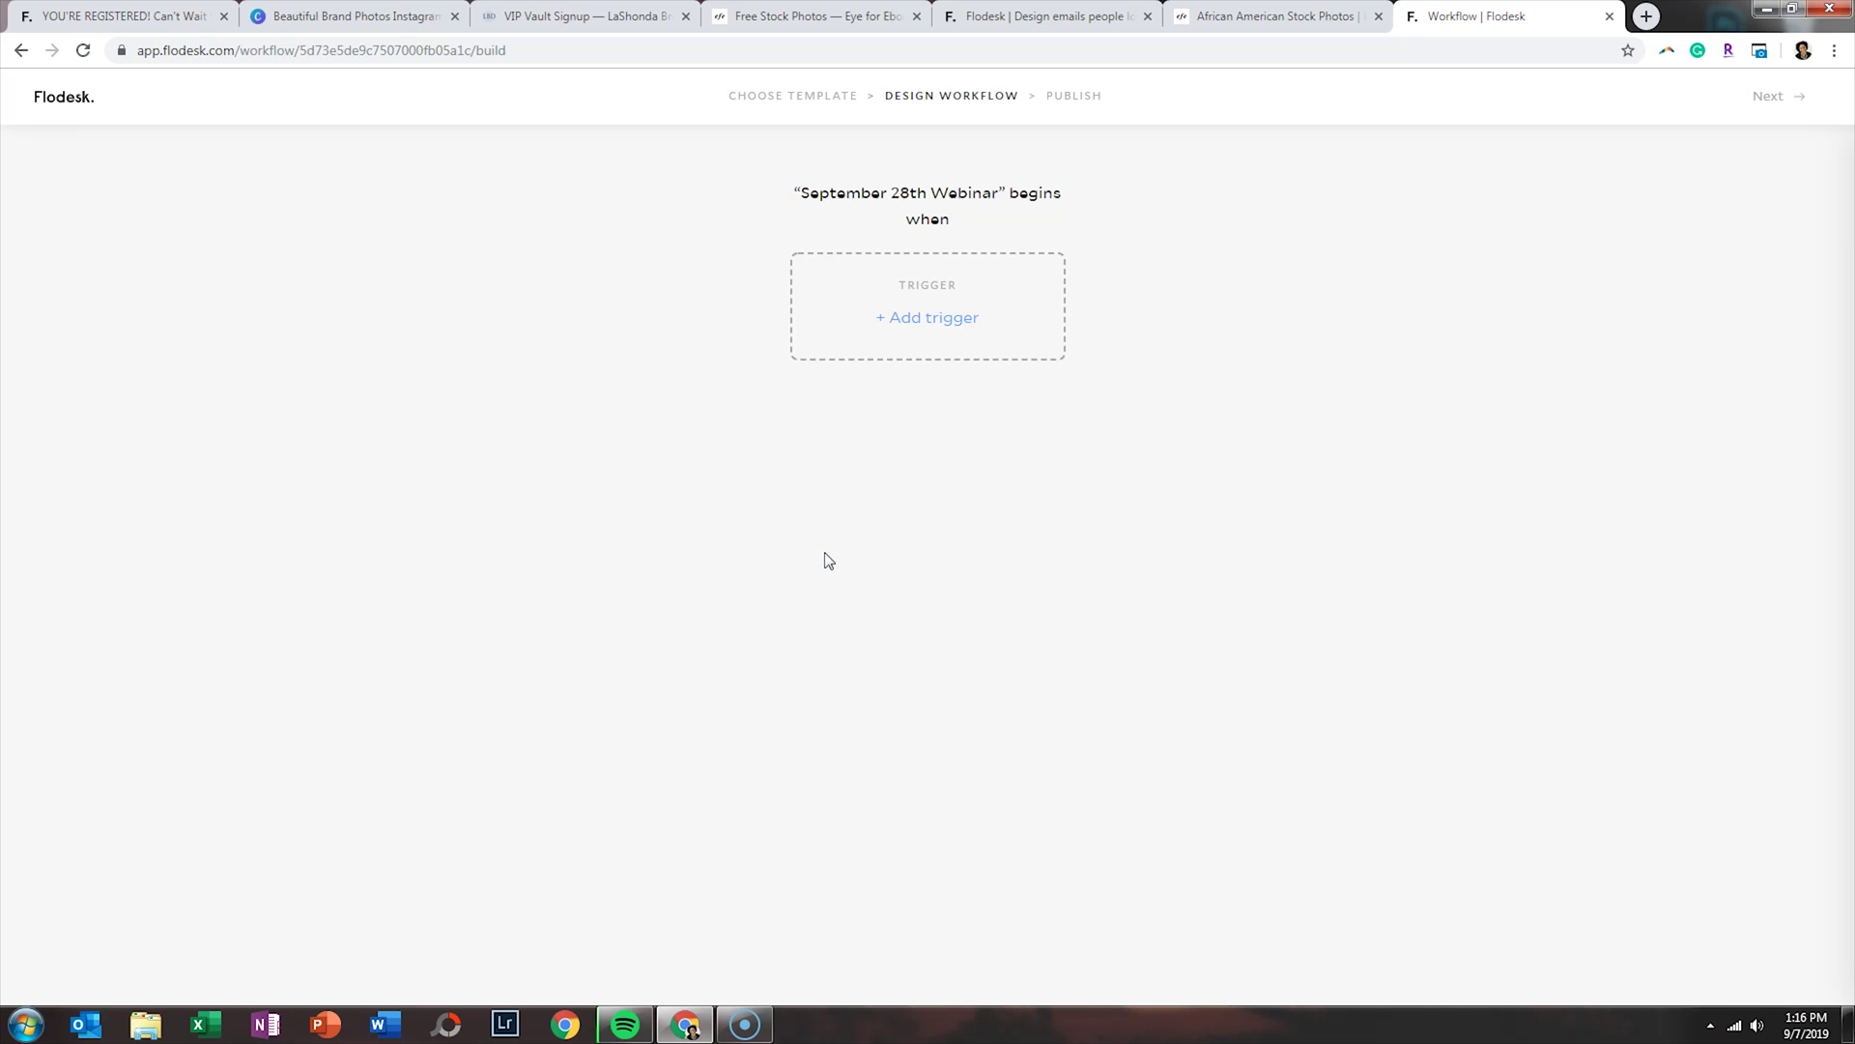
Set the workflow trigger to a subscriber being added to the "September 28th Webinar" segment and save it.
{"action": "left_click", "coordinate": [955, 337]}
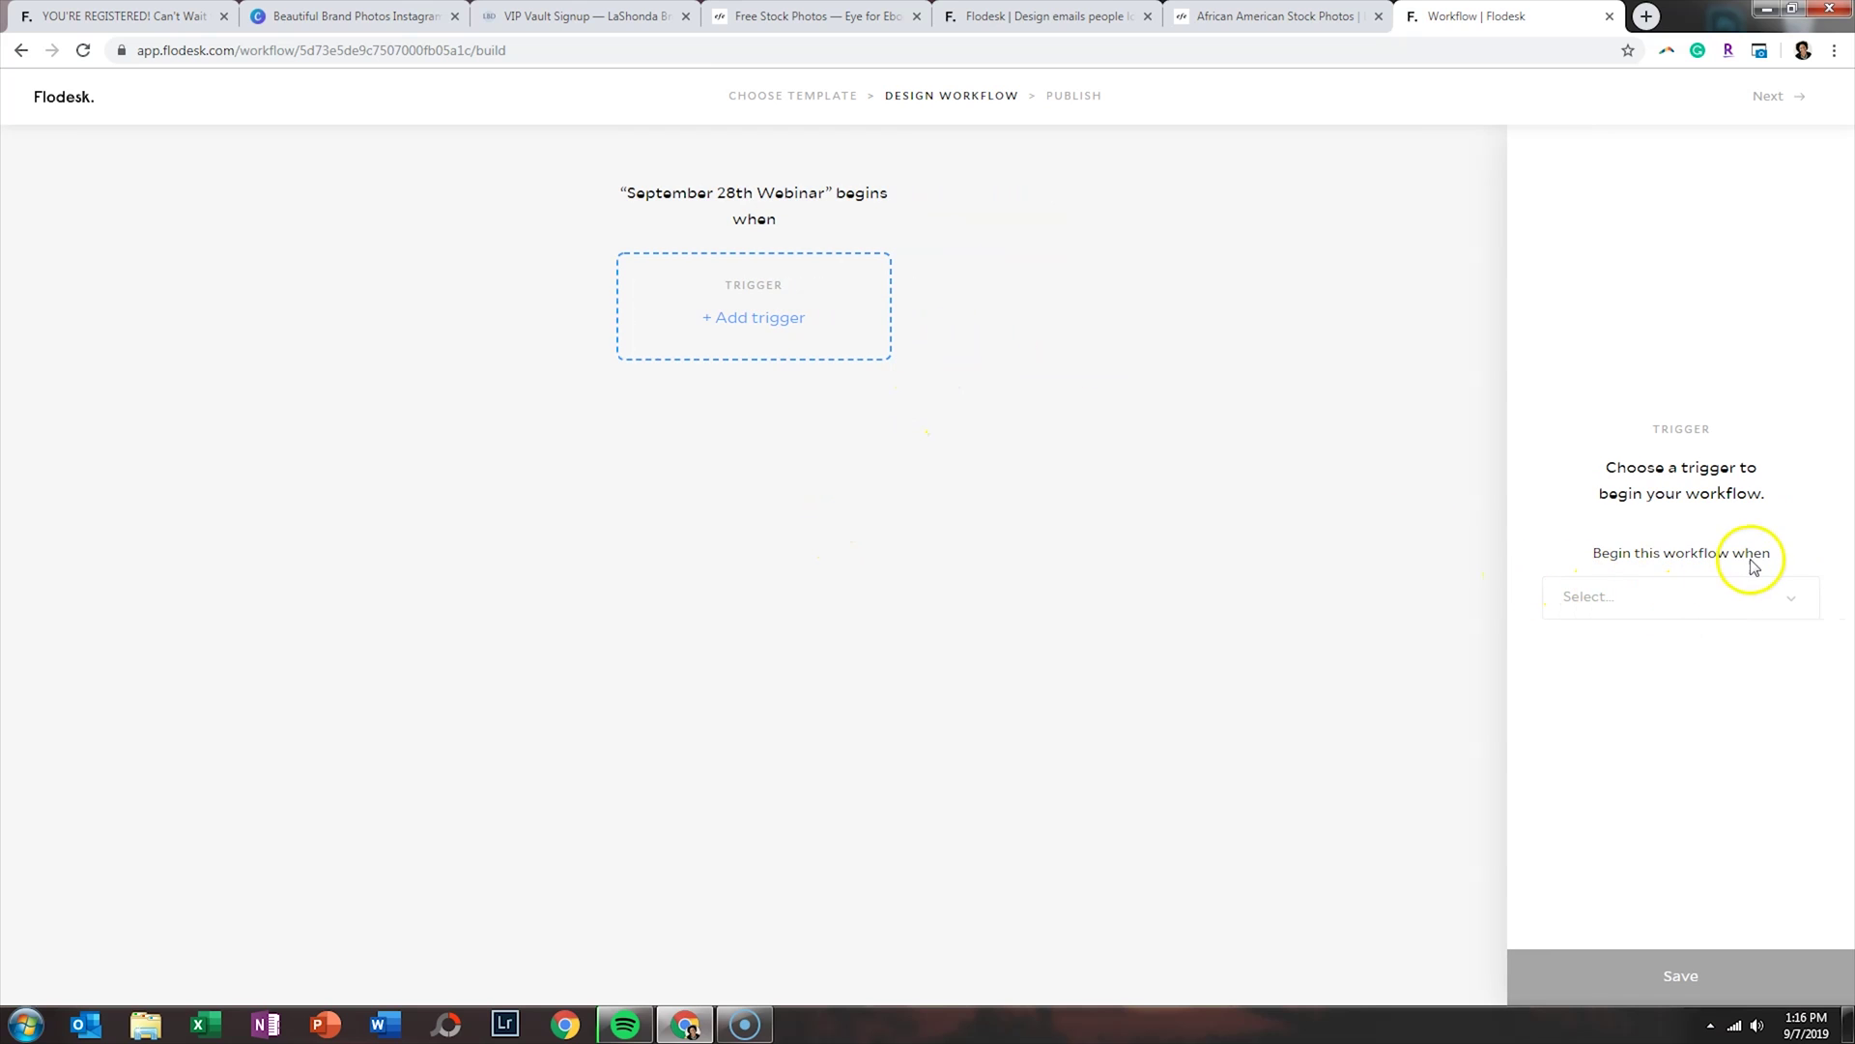
{"action": "left_click", "coordinate": [1736, 595]}
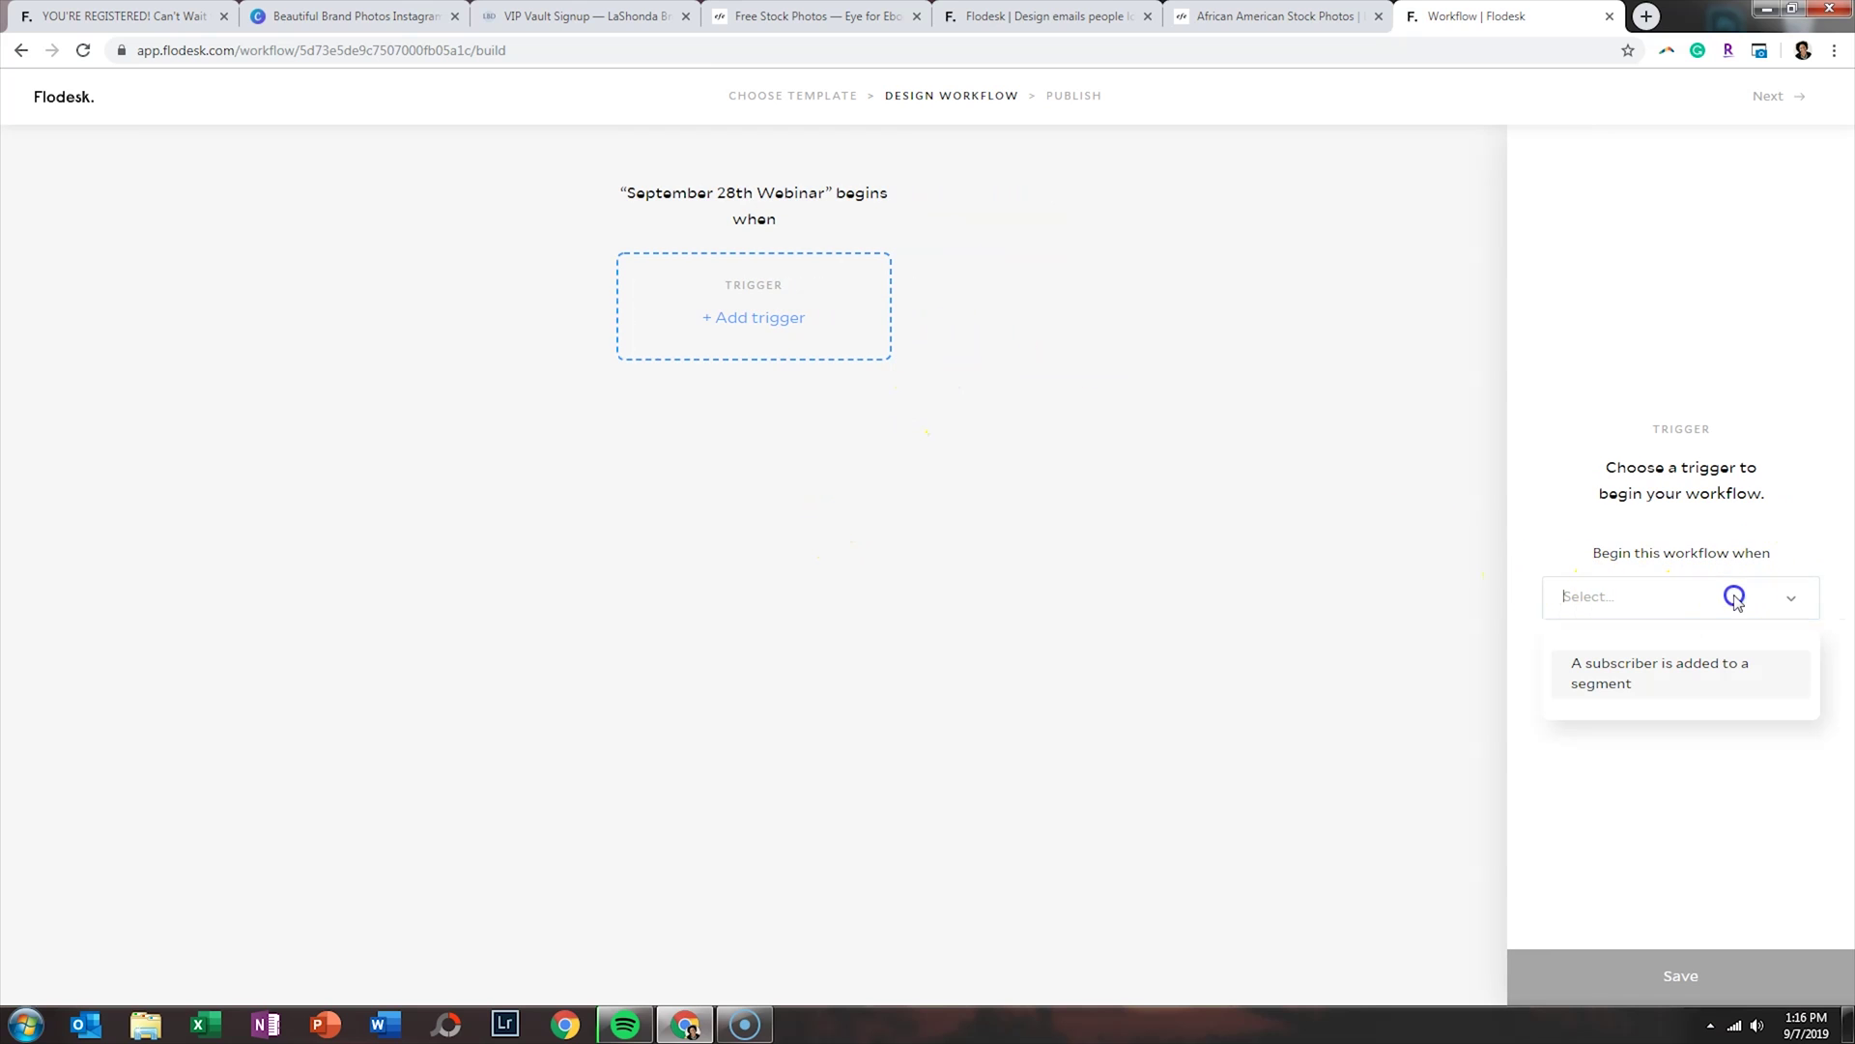
{"action": "left_click", "coordinate": [1689, 673]}
{"action": "left_click", "coordinate": [1693, 645]}
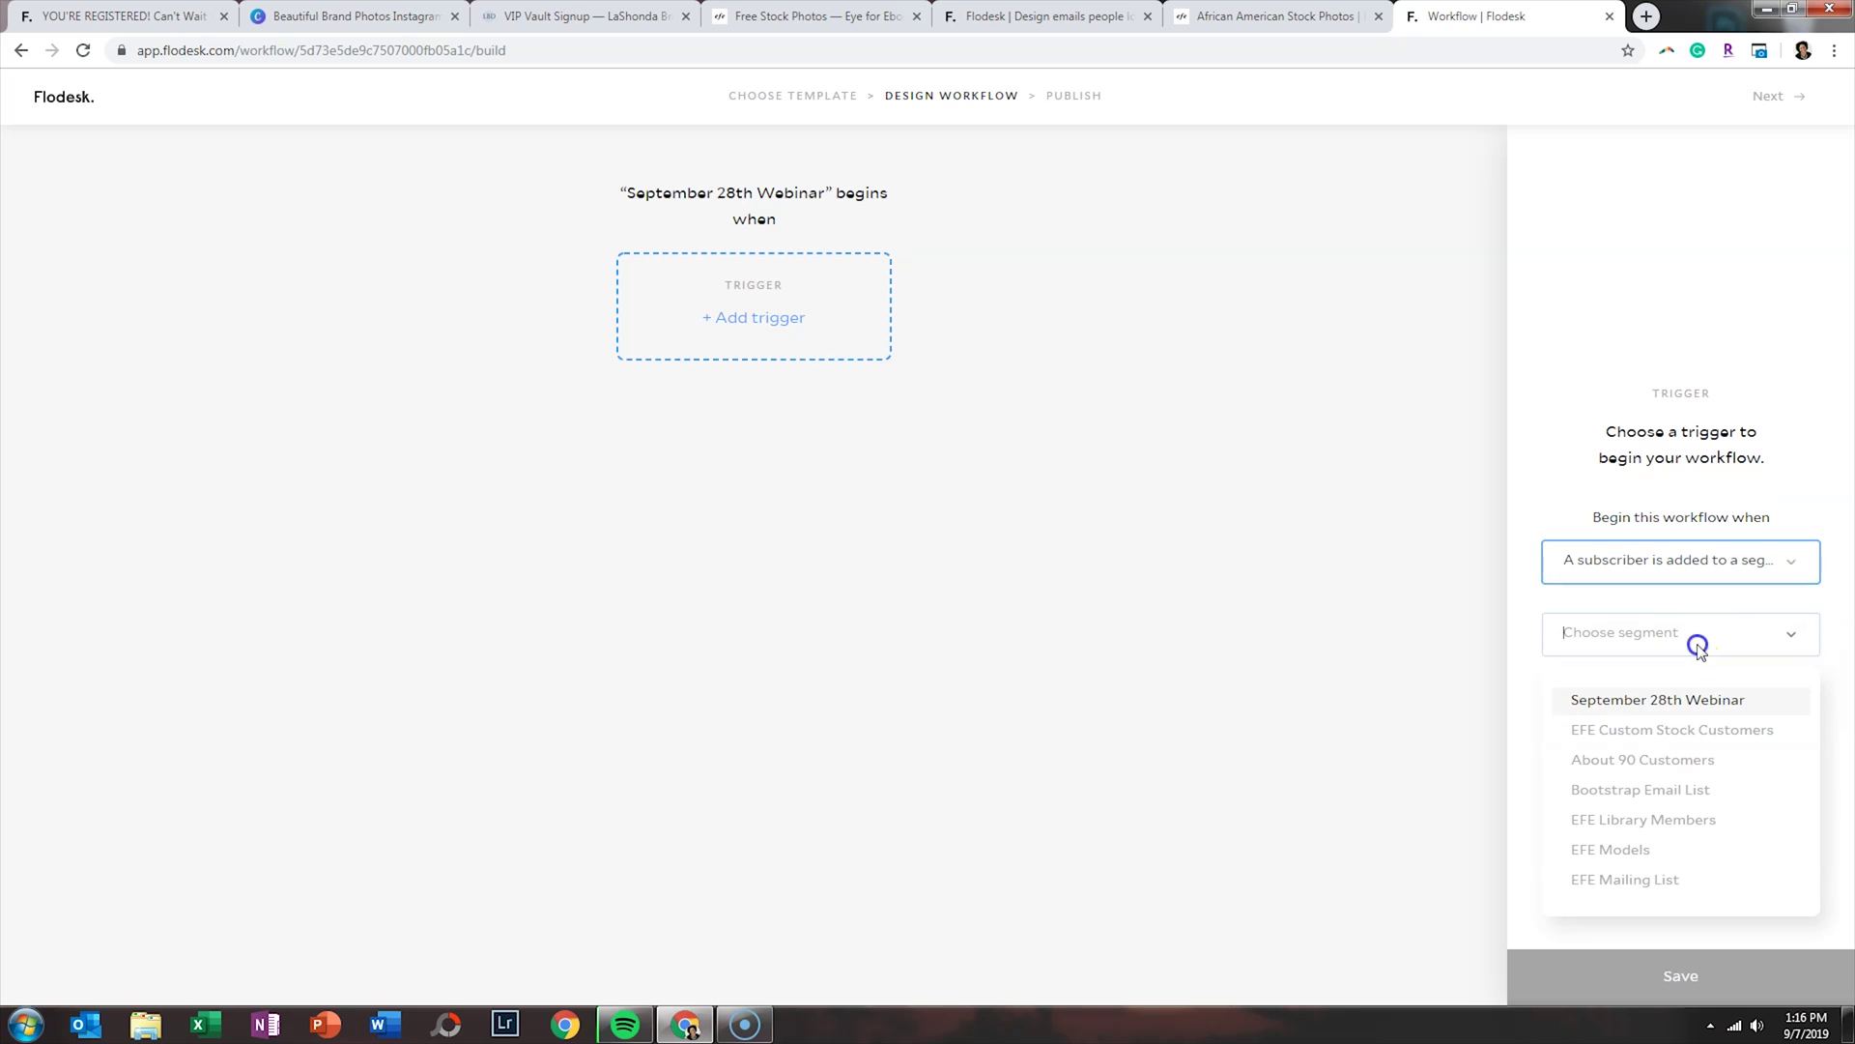
{"action": "left_click", "coordinate": [1678, 700]}
{"action": "left_click", "coordinate": [1677, 976]}
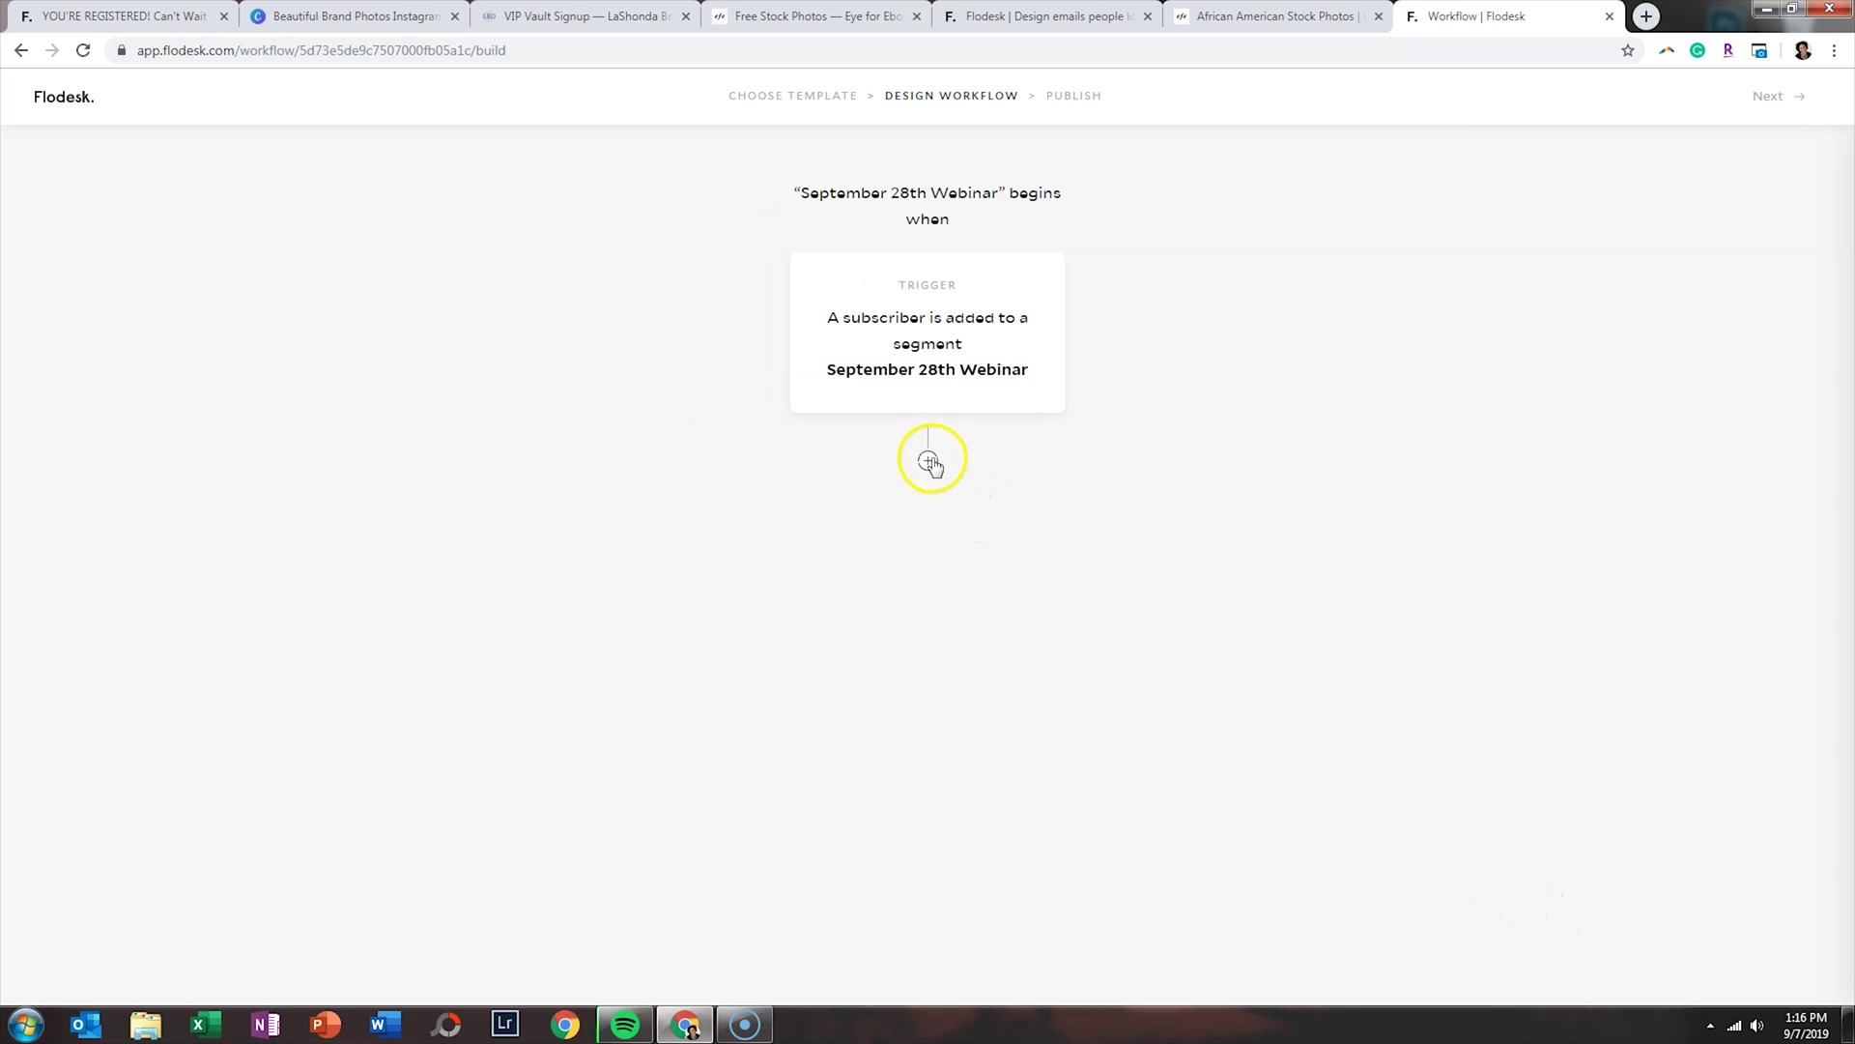
Add an email step below the trigger, using a copy of the existing "Deliver your freebie" webinar email.
{"action": "left_click", "coordinate": [930, 460]}
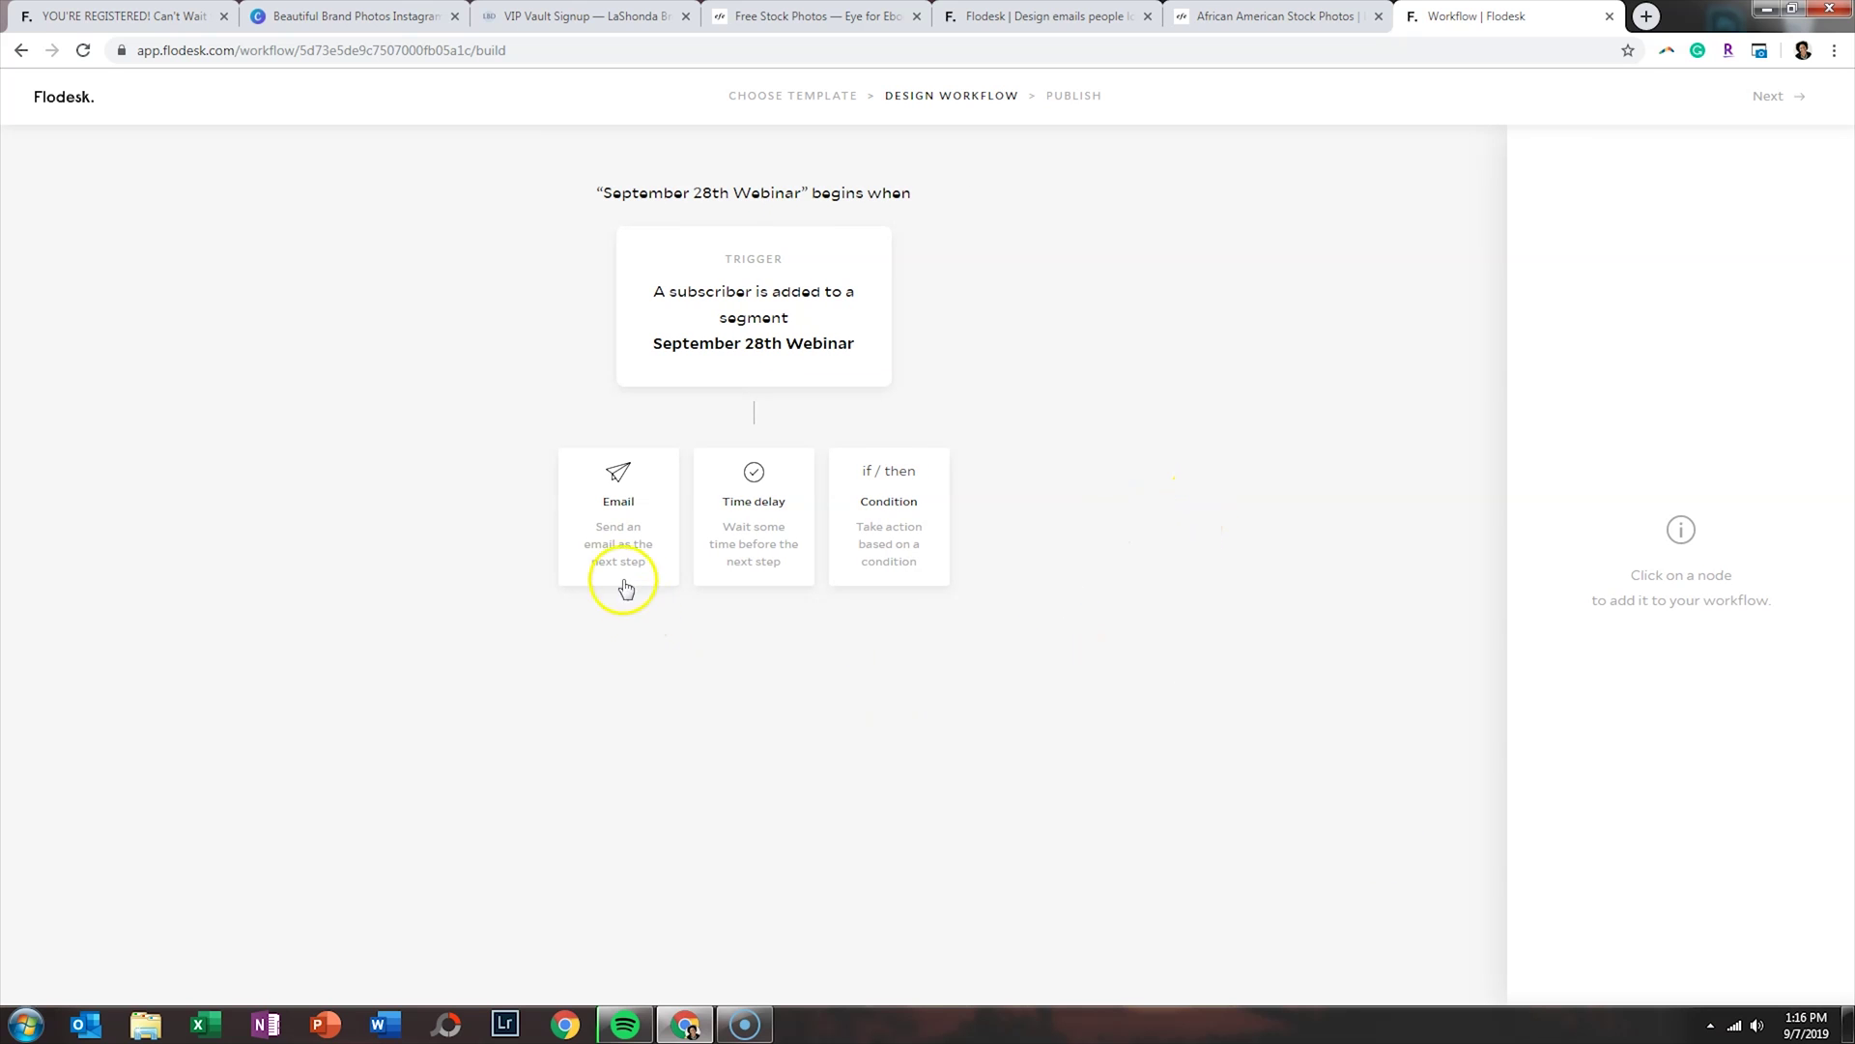
{"action": "left_click", "coordinate": [618, 541]}
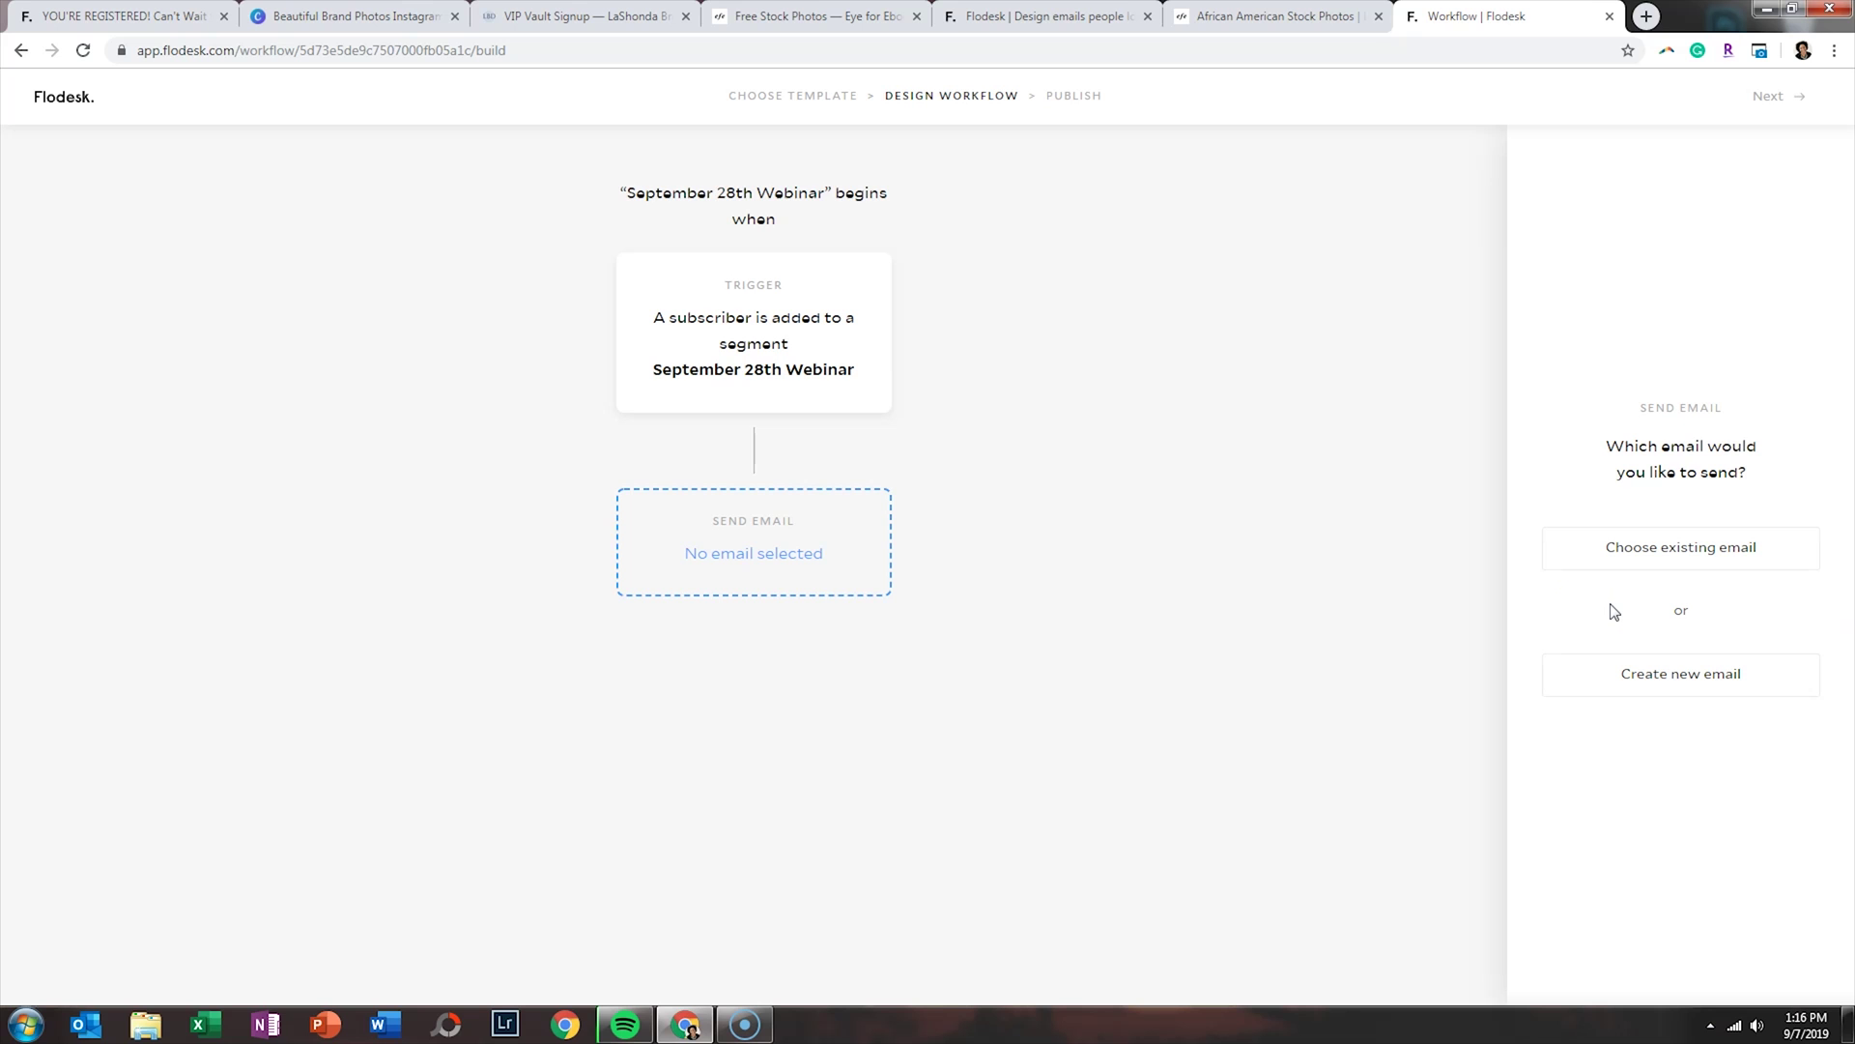
{"action": "left_click", "coordinate": [1610, 570]}
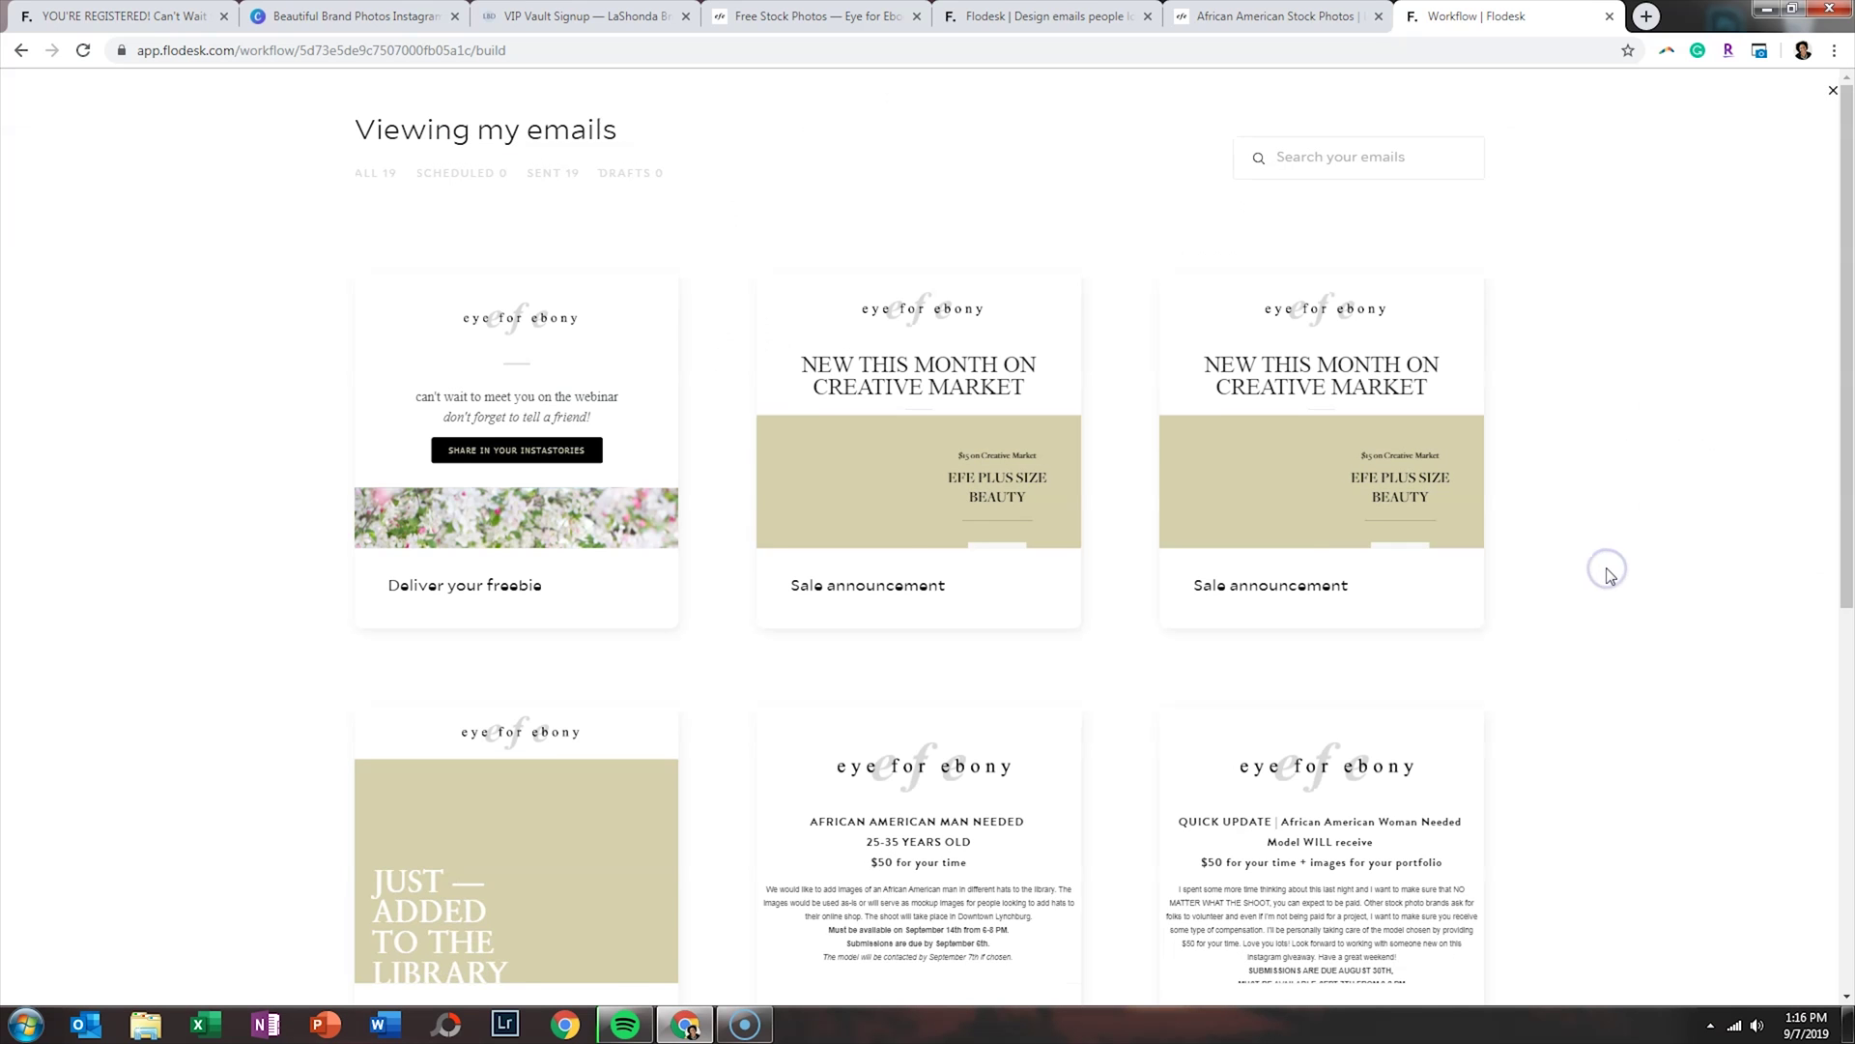
{"action": "mouse_move", "coordinate": [477, 489]}
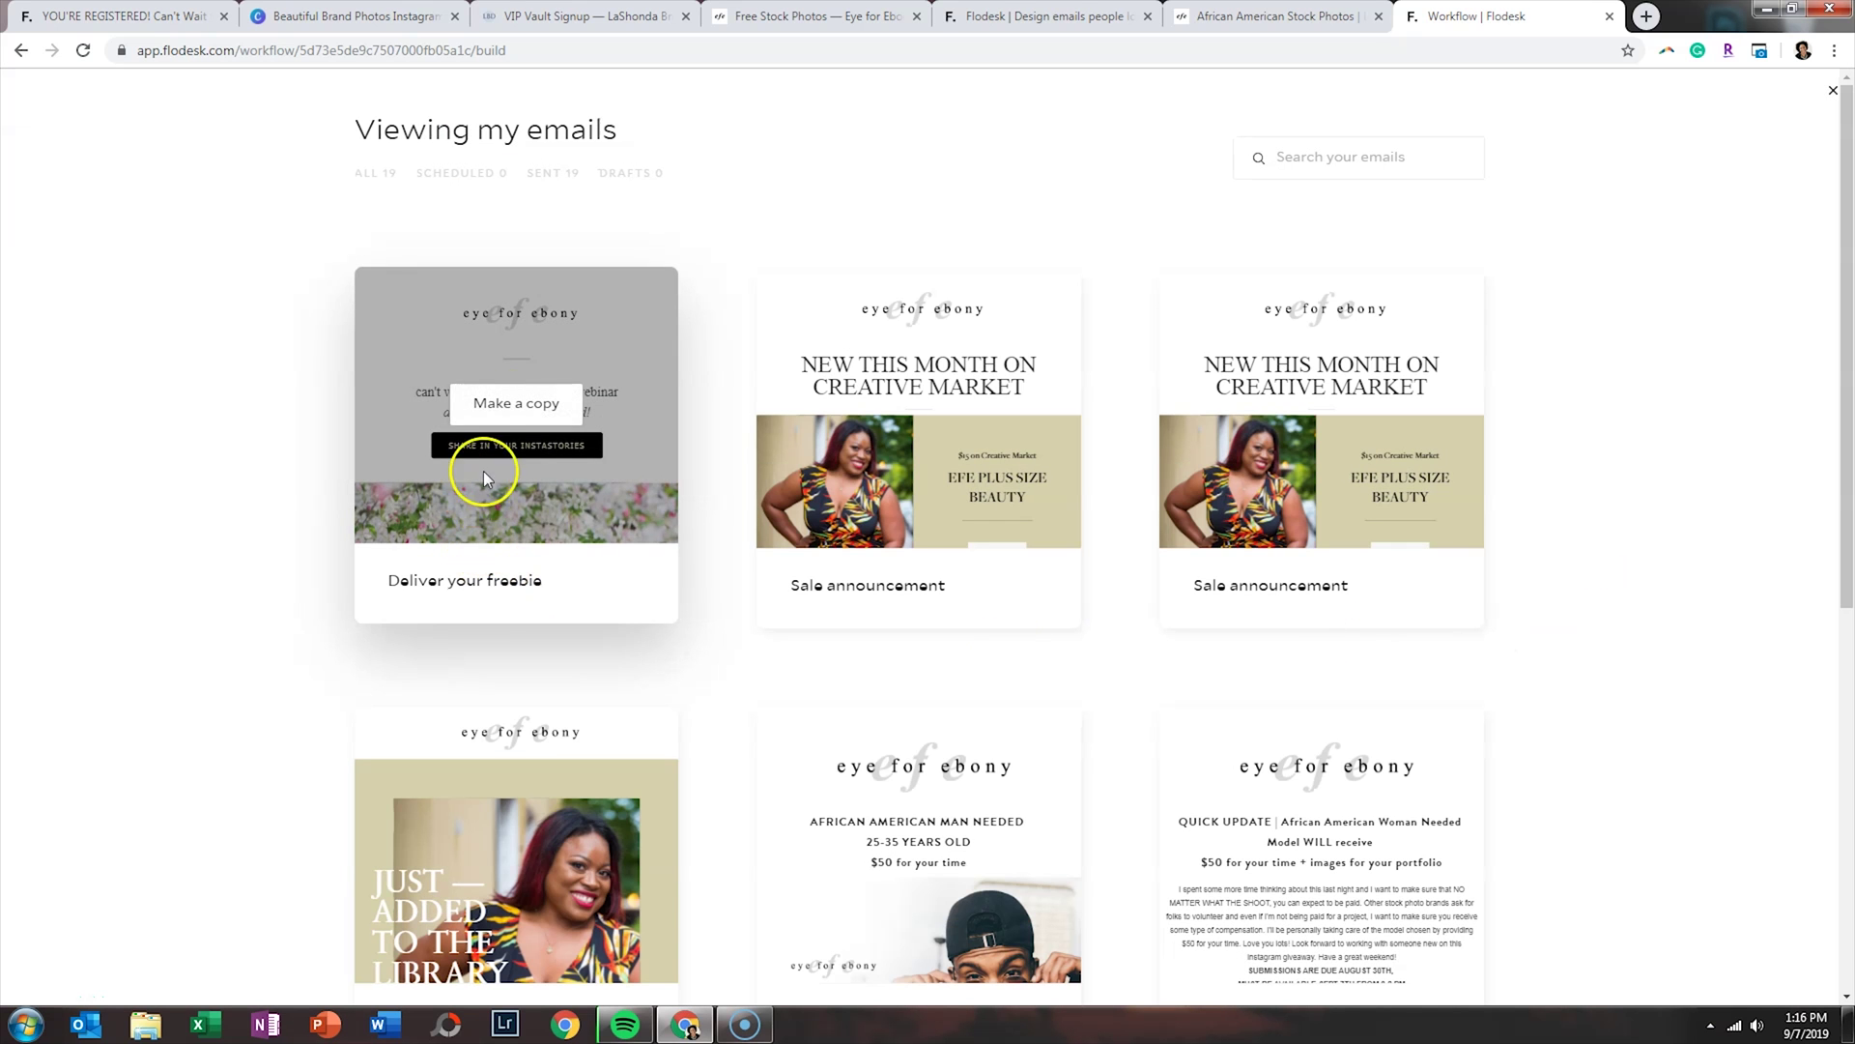
{"action": "left_click", "coordinate": [507, 416]}
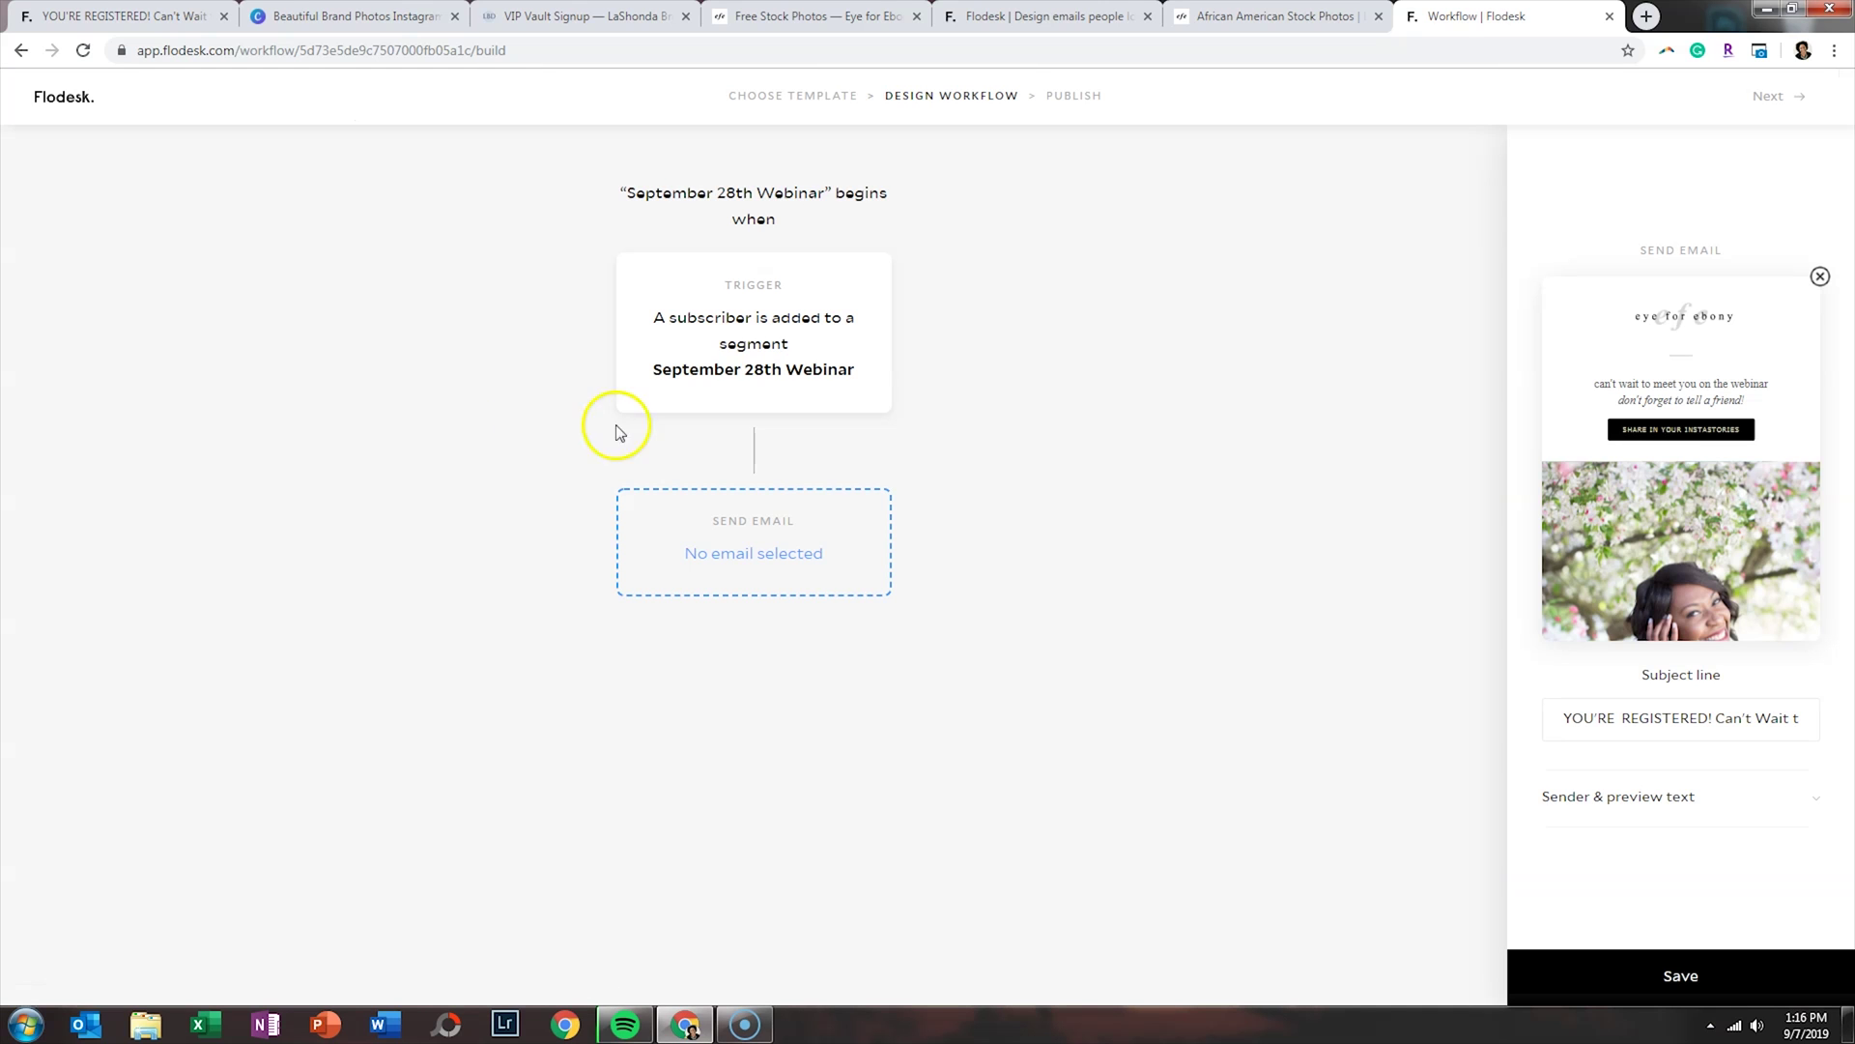
Check the email's full subject line, preview text and sender, and save the email step in the workflow.
{"action": "left_click", "coordinate": [1741, 717]}
{"action": "key", "text": "Right"}
{"action": "key", "text": "Right"}
{"action": "key", "text": "Right"}
{"action": "key", "text": "Right"}
{"action": "key", "text": "Right"}
{"action": "key", "text": "Right"}
{"action": "key", "text": "Right"}
{"action": "key", "text": "Right"}
{"action": "key", "text": "Right"}
{"action": "key", "text": "Right"}
{"action": "key", "text": "Right"}
{"action": "key", "text": "Right"}
{"action": "key", "text": "Right"}
{"action": "key", "text": "Right"}
{"action": "key", "text": "Right"}
{"action": "key", "text": "Right"}
{"action": "key", "text": "Right"}
{"action": "key", "text": "Right"}
{"action": "key", "text": "Right"}
{"action": "key", "text": "Right"}
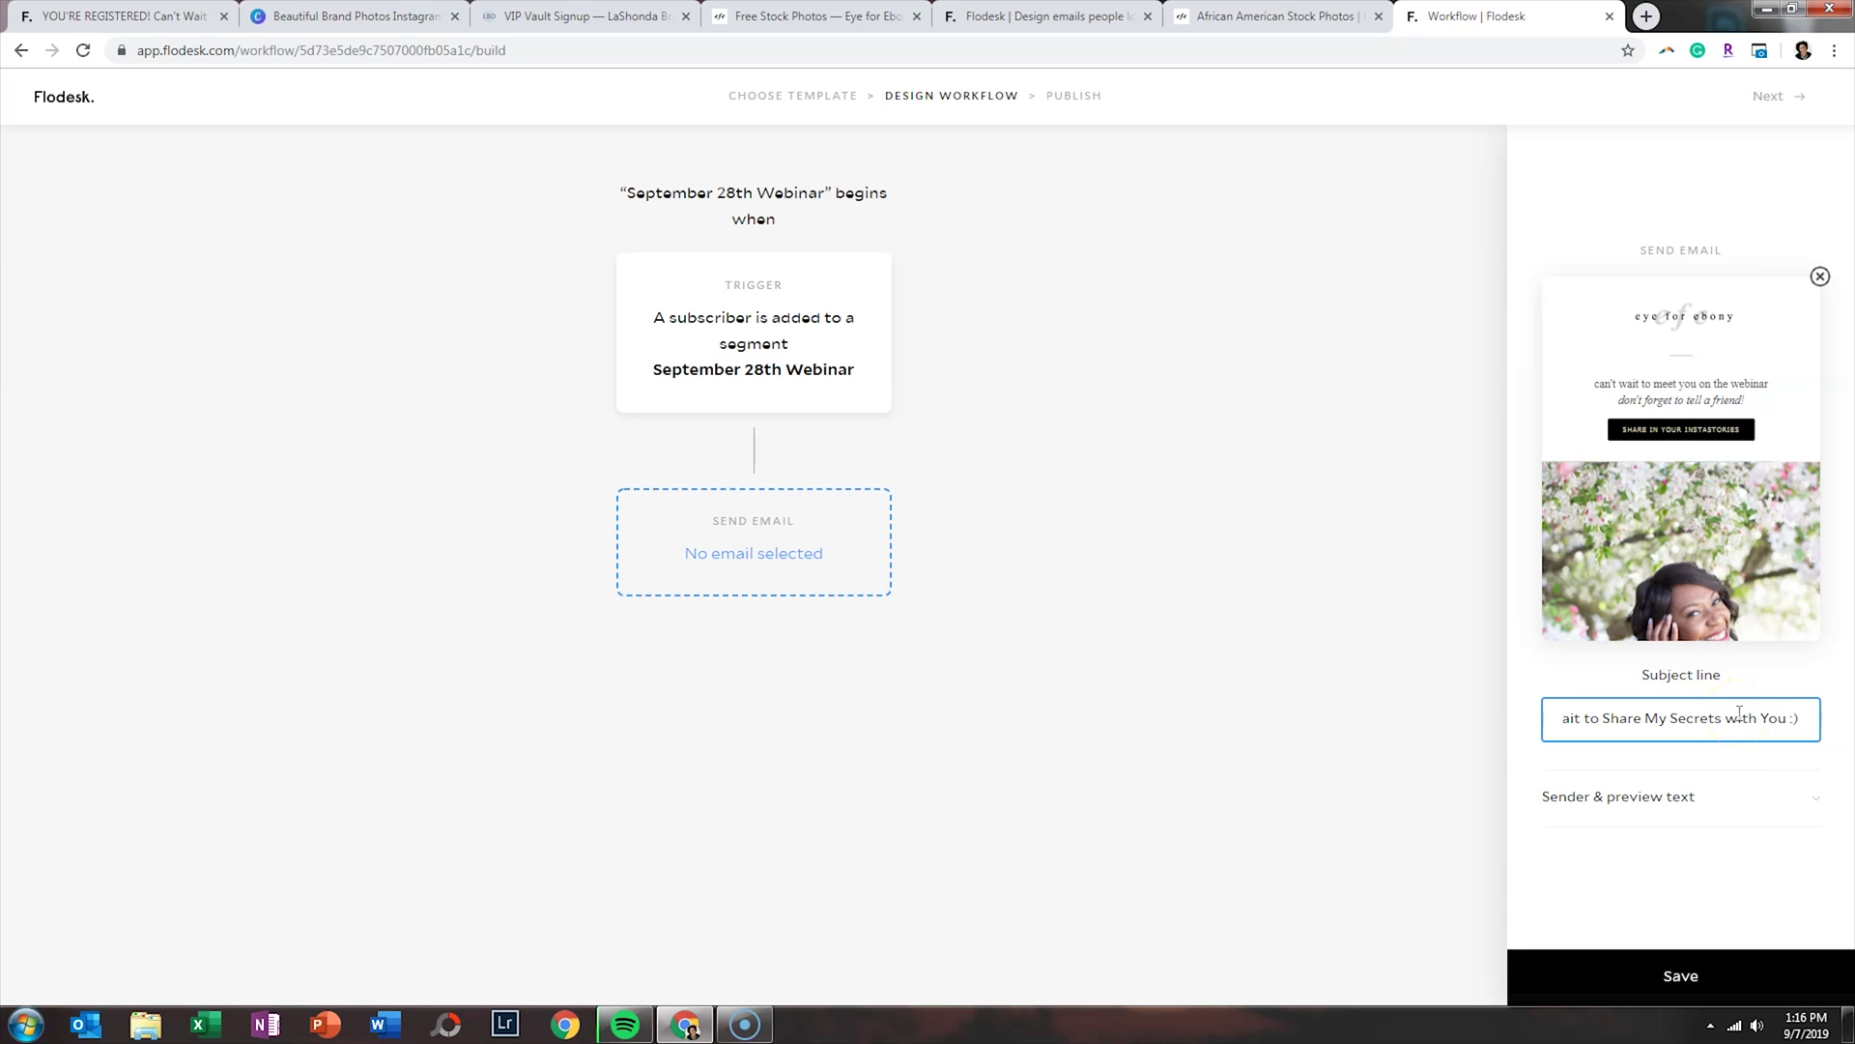
{"action": "left_click", "coordinate": [1660, 792]}
{"action": "scroll", "coordinate": [1690, 787], "scroll_direction": "down", "scroll_amount": 1}
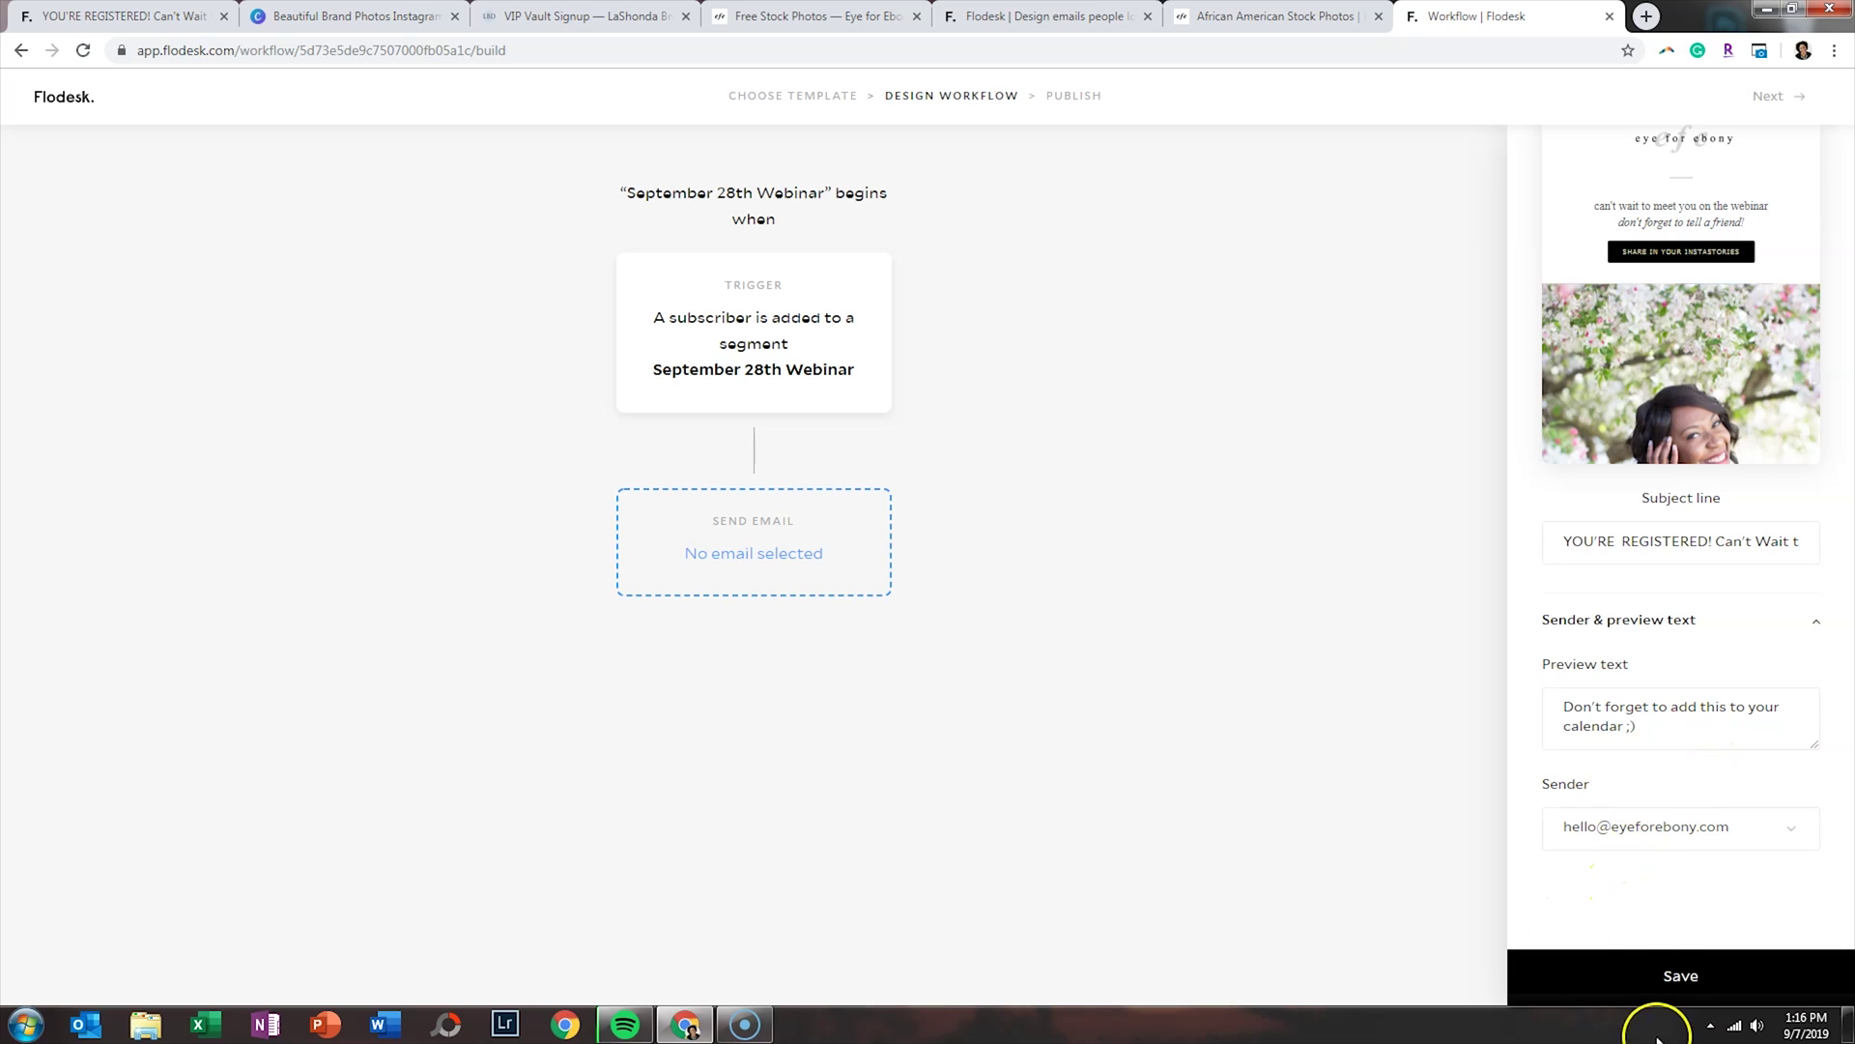
{"action": "left_click", "coordinate": [1673, 979]}
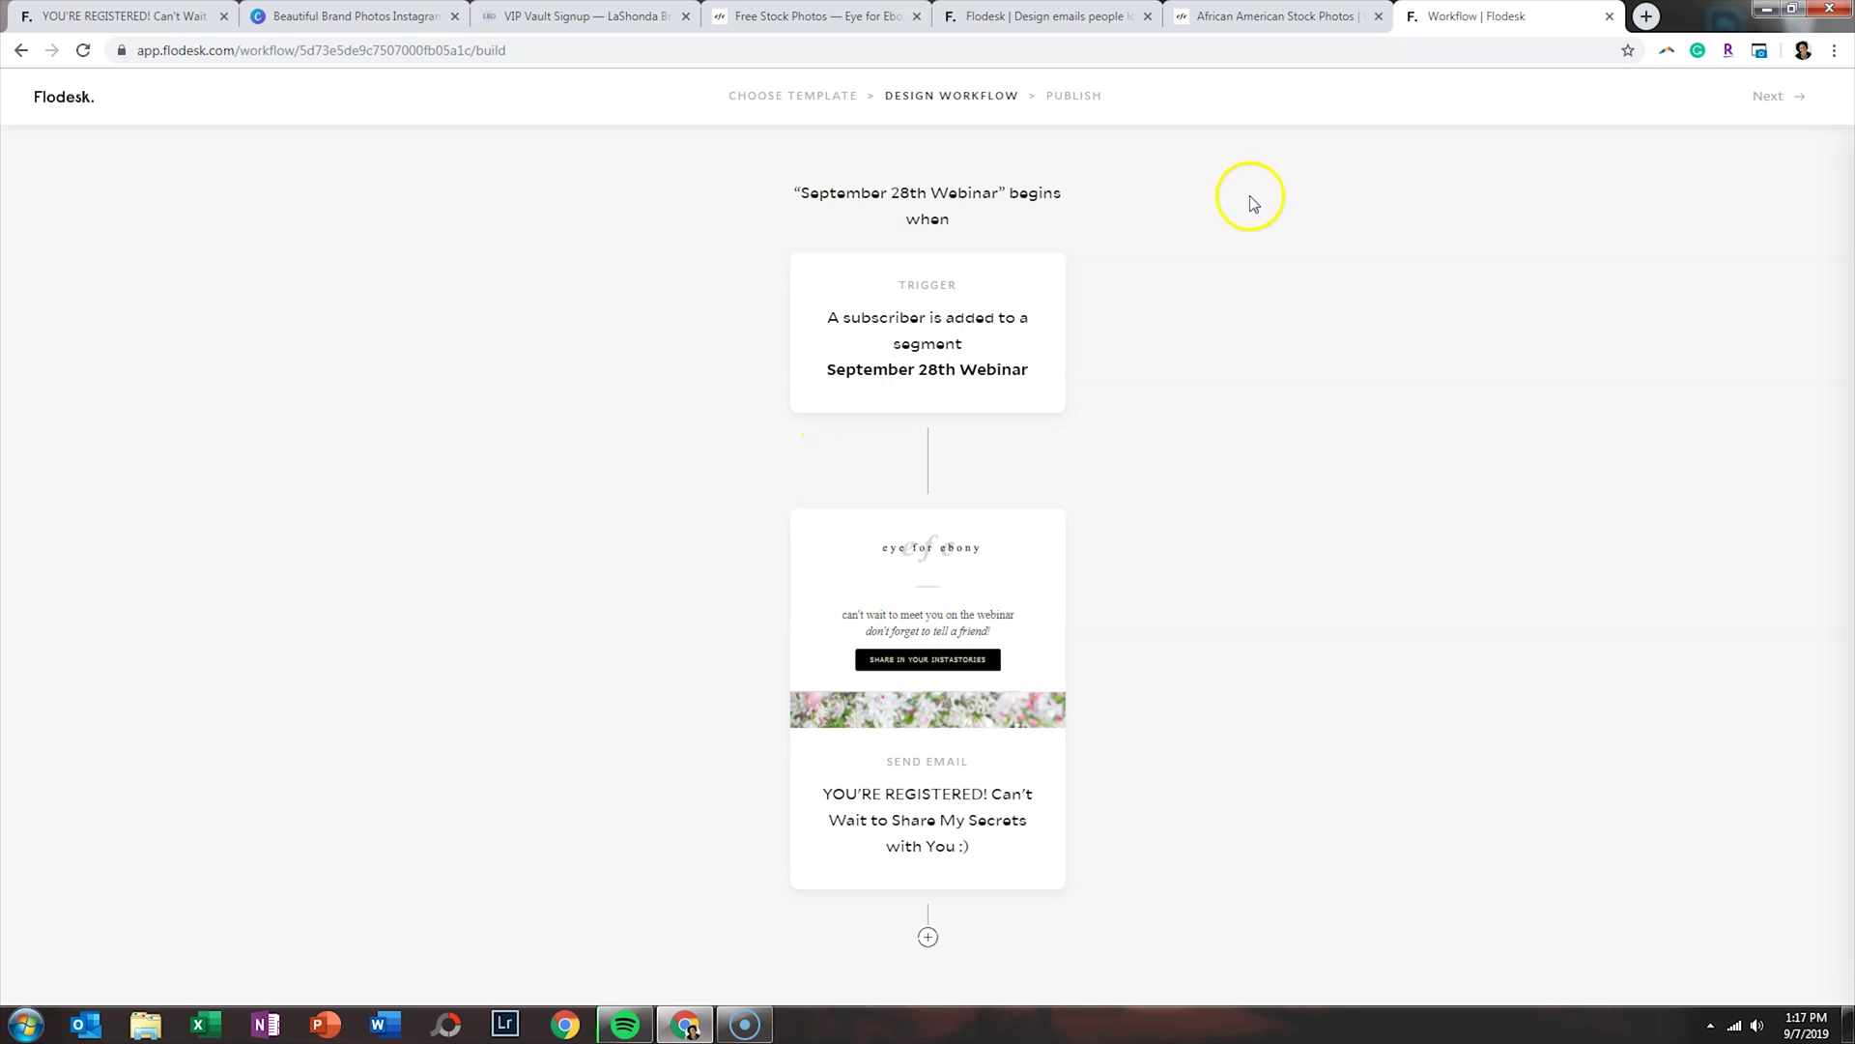
Publish the September 28th Webinar workflow and stay on the workflows overview.
{"action": "left_click", "coordinate": [1770, 101]}
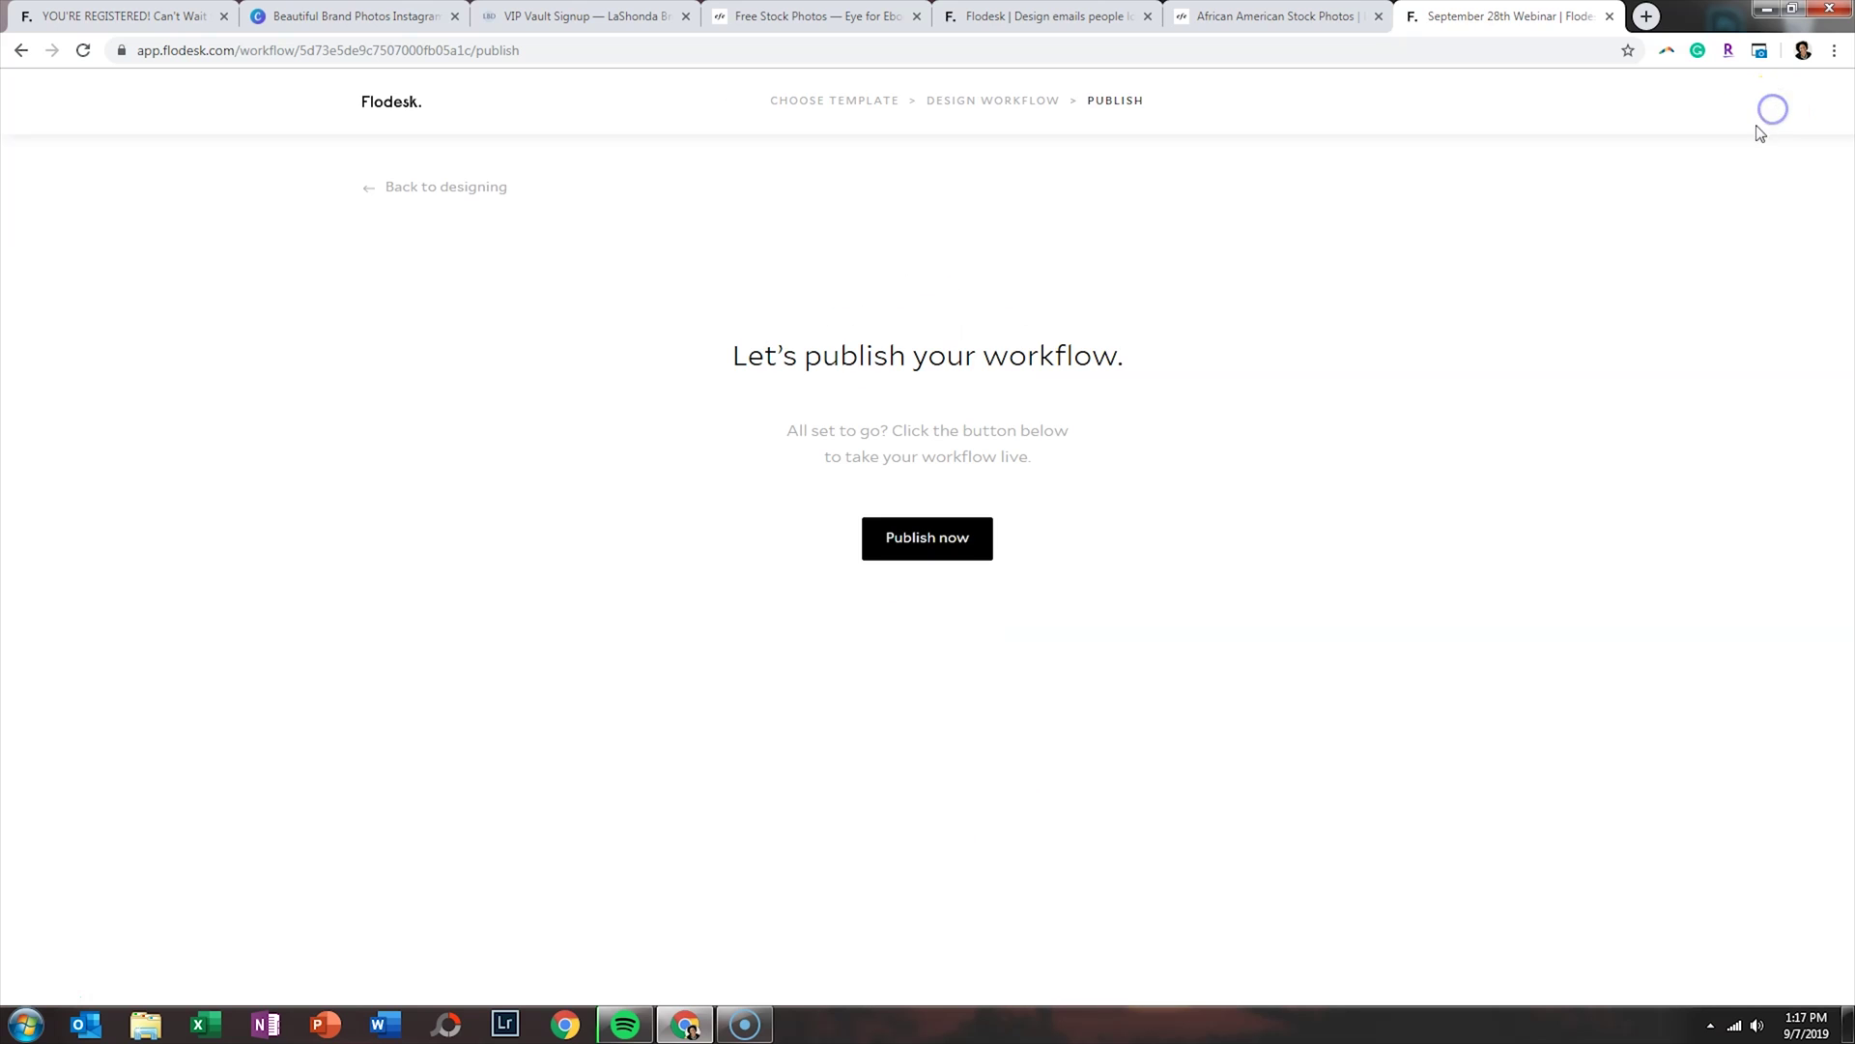
{"action": "left_click", "coordinate": [954, 539]}
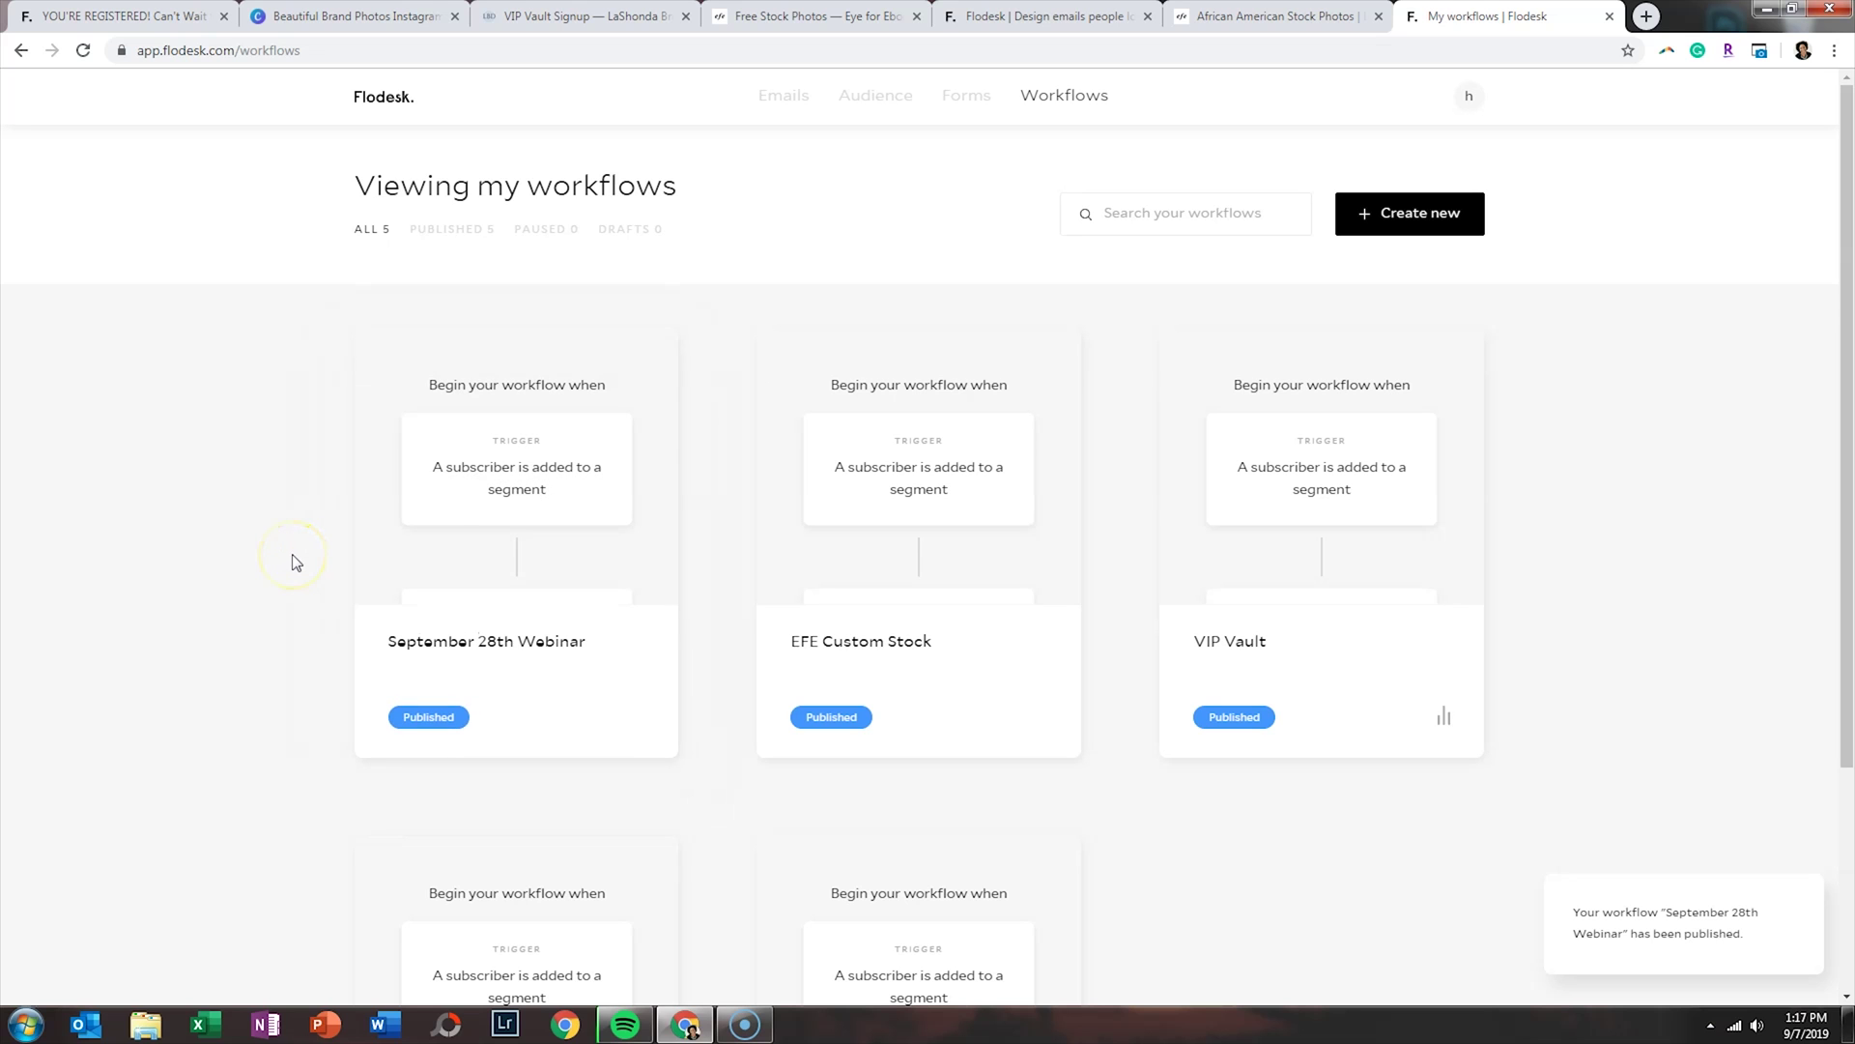
{"action": "mouse_move", "coordinate": [850, 114]}
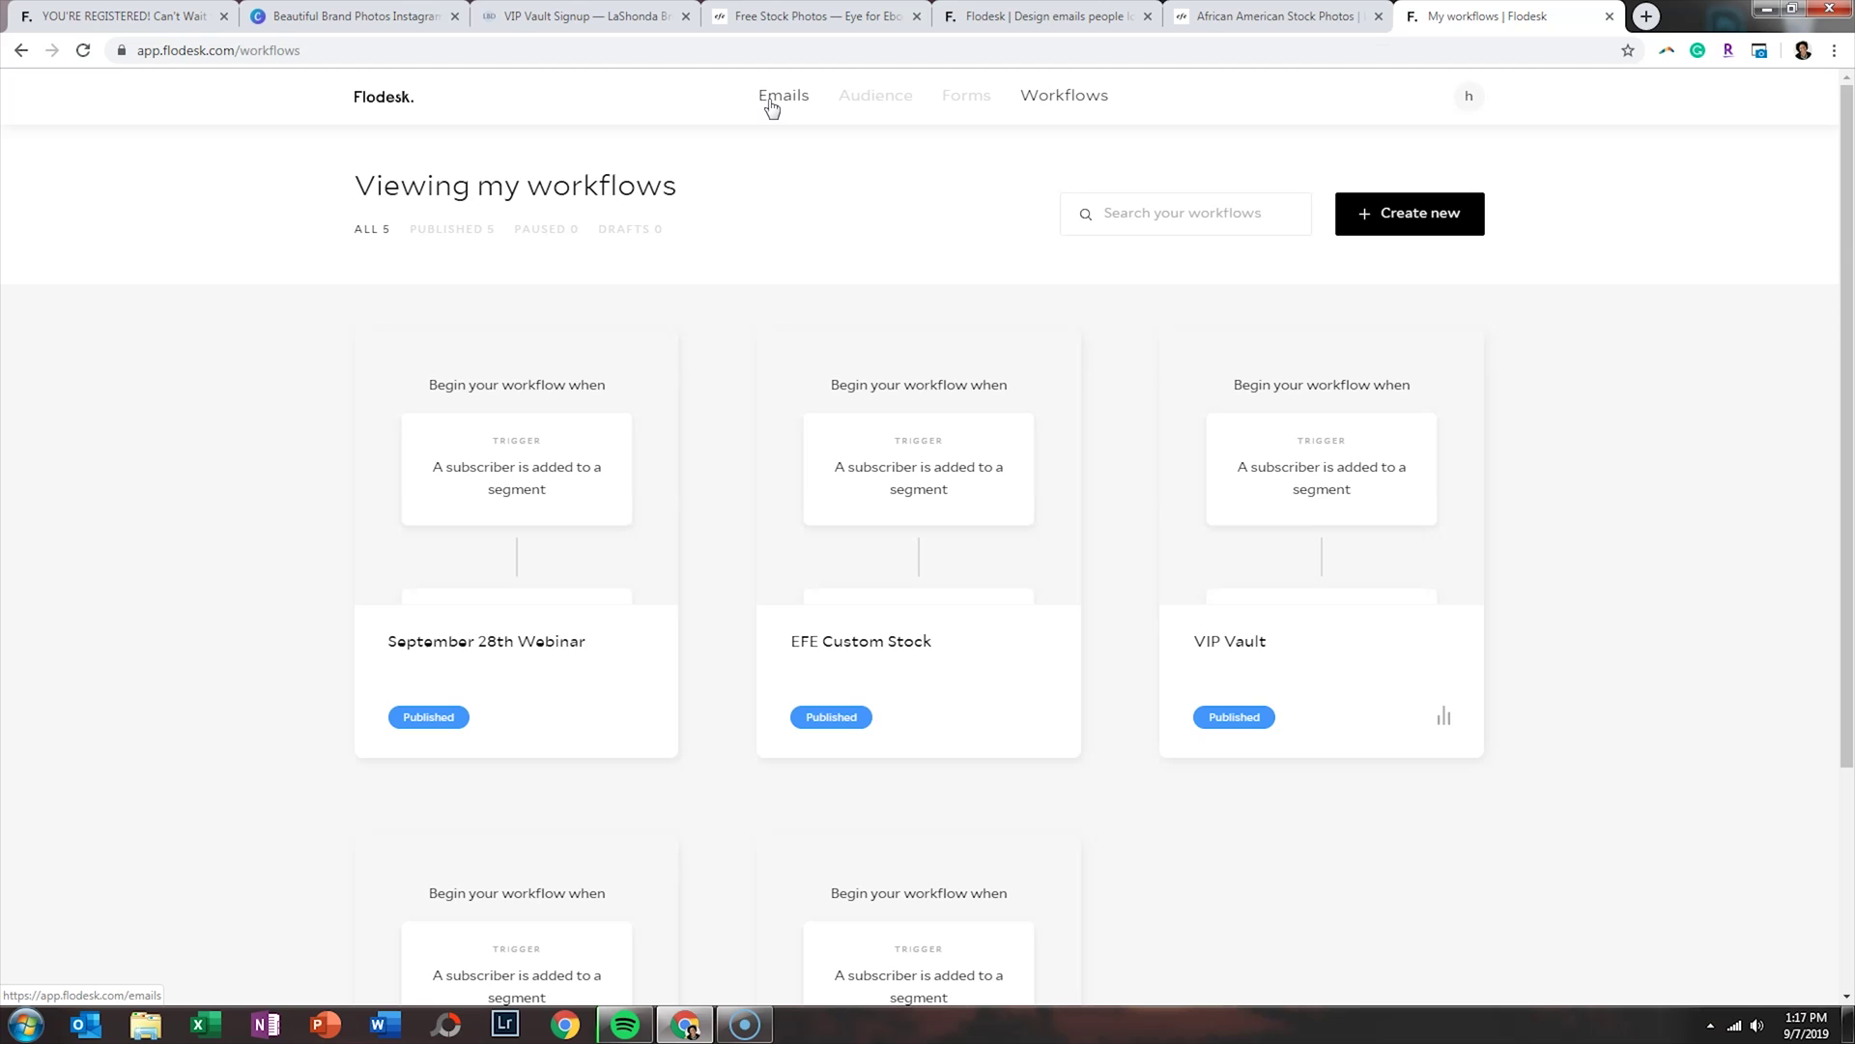
{"action": "left_click", "coordinate": [1058, 116]}
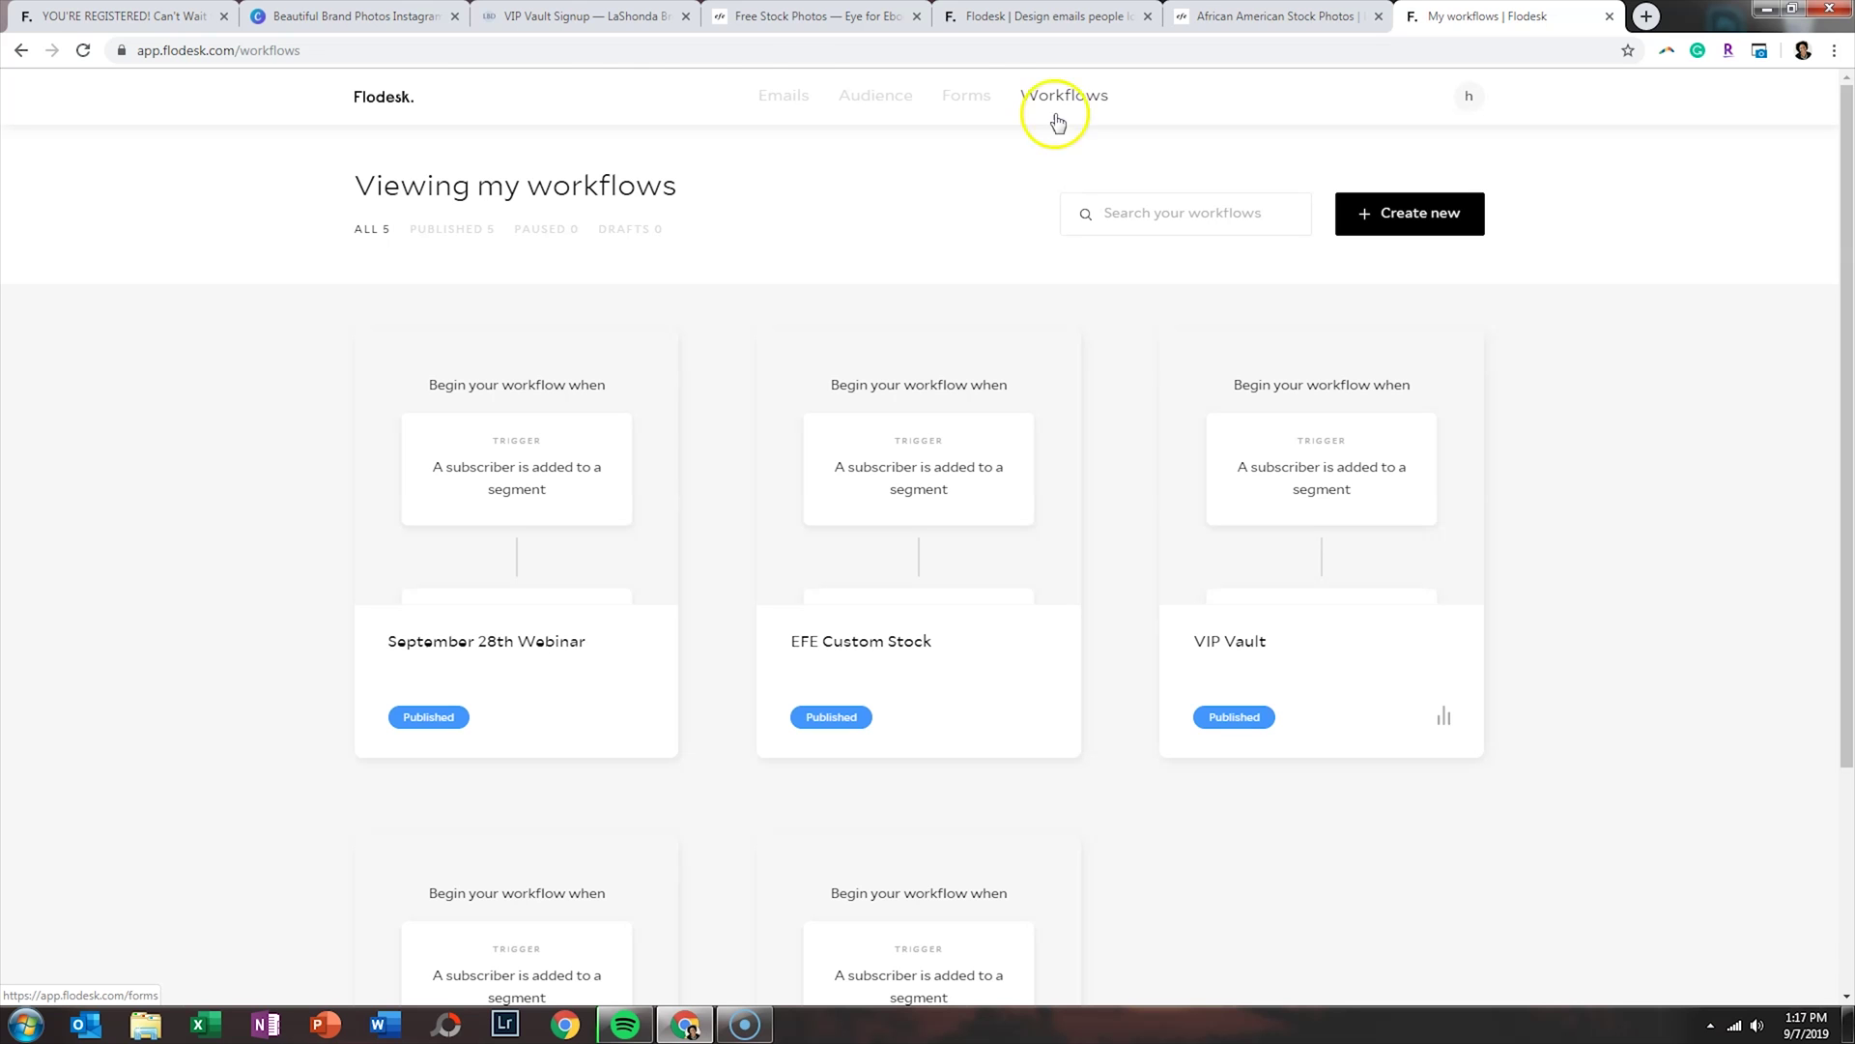
Switch to Canva and view the "Beautiful Brand Photos Instagram Story Graphic" design.
{"action": "left_click", "coordinate": [352, 16]}
{"action": "left_click", "coordinate": [596, 541]}
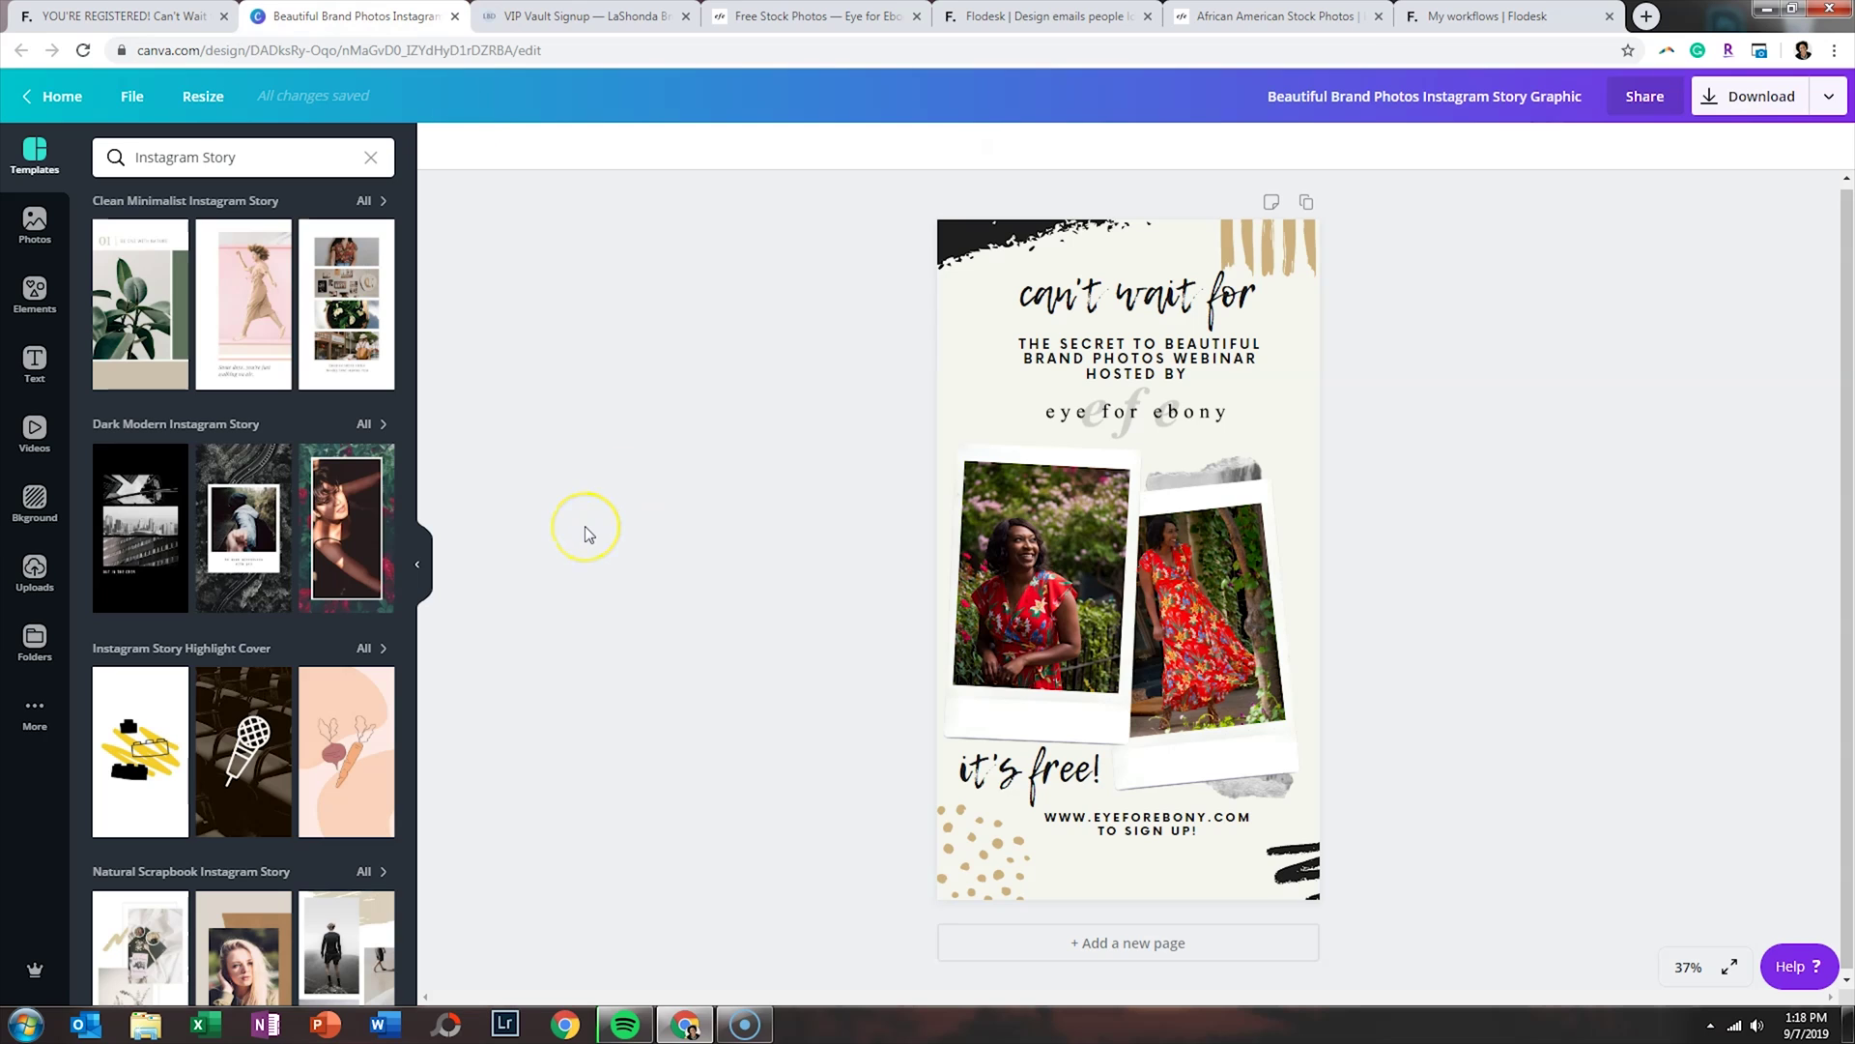